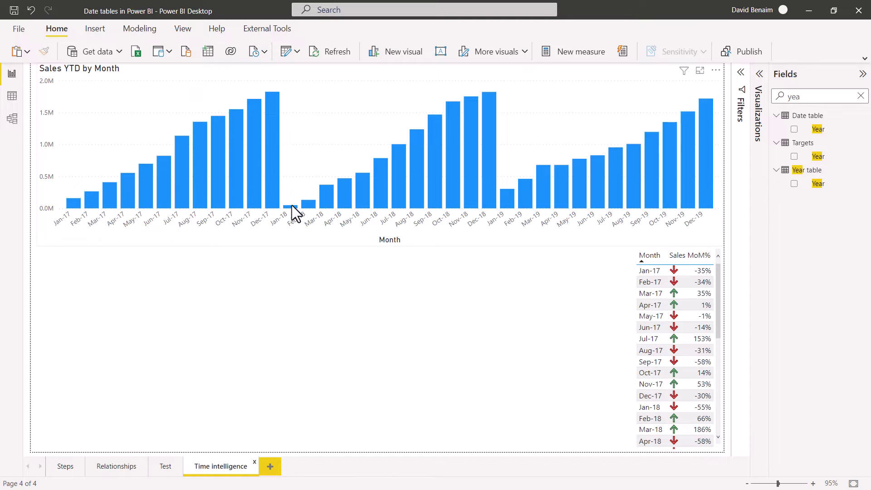
Clear the search in the fields list and deselect the monthly Sales MoM% table
{"action": "left_click", "coordinate": [719, 262]}
{"action": "scroll", "coordinate": [689, 311], "scroll_direction": "down", "scroll_amount": 6}
{"action": "scroll", "coordinate": [689, 312], "scroll_direction": "up", "scroll_amount": 6}
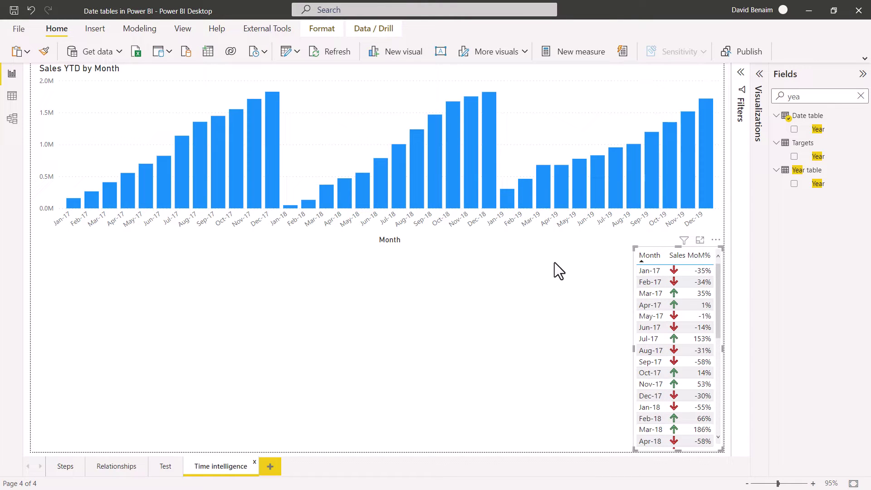
{"action": "double_click", "coordinate": [795, 96]}
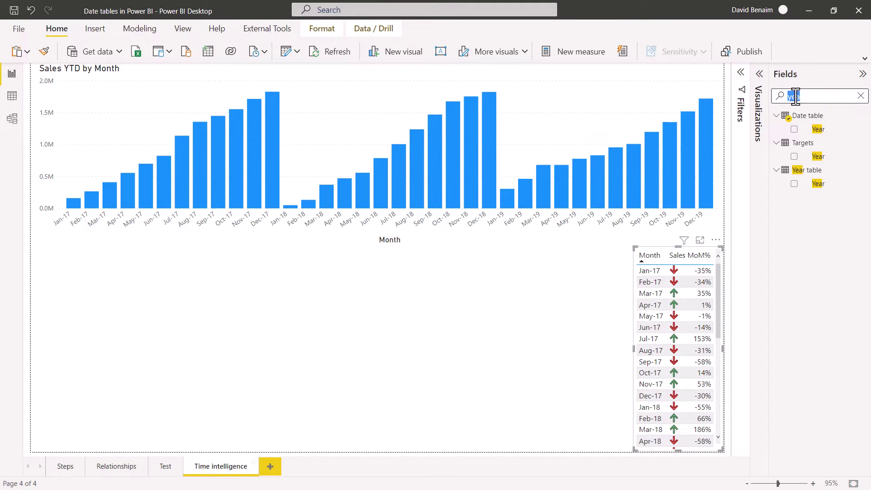
{"action": "key", "text": "BackSpace"}
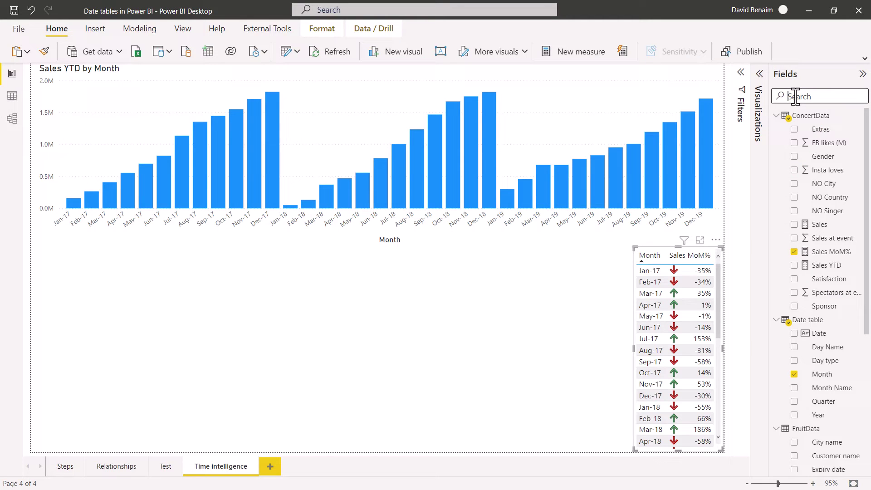
{"action": "left_click", "coordinate": [727, 79]}
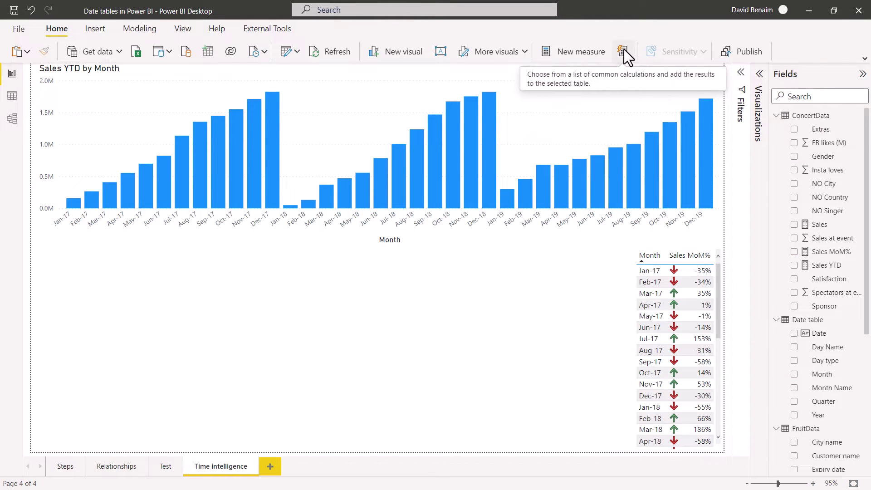
Set up a year-over-year change quick measure with Sales as base value and the Date table's Date as date
{"action": "left_click", "coordinate": [622, 51]}
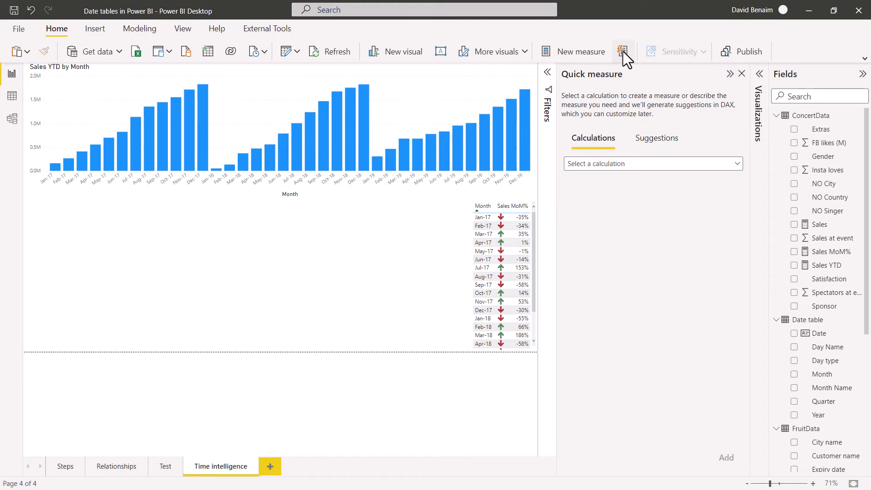
{"action": "left_click", "coordinate": [653, 164]}
{"action": "scroll", "coordinate": [635, 253], "scroll_direction": "down", "scroll_amount": 5}
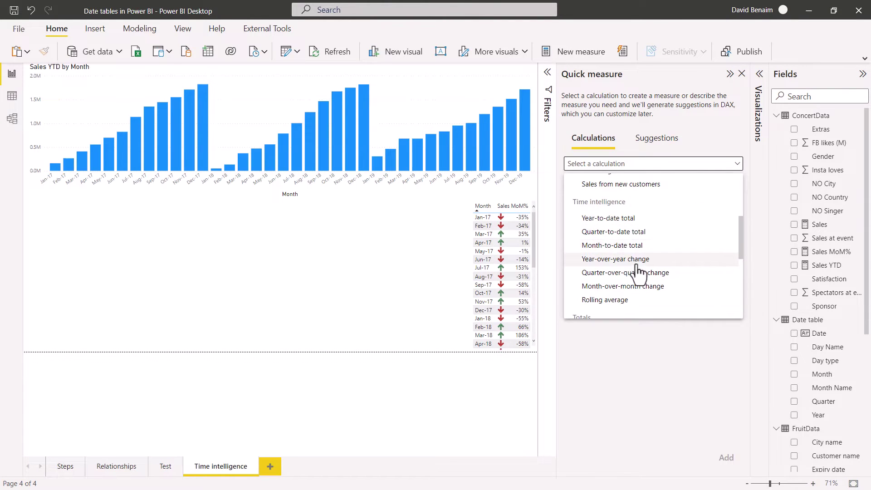
{"action": "left_click", "coordinate": [635, 258]}
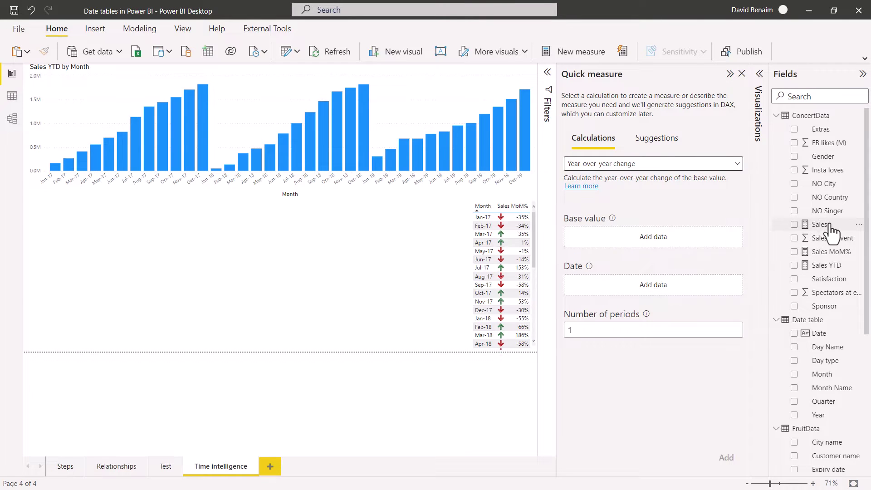
{"action": "left_click_drag", "start_coordinate": [832, 231], "coordinate": [657, 239]}
{"action": "left_click_drag", "start_coordinate": [820, 335], "coordinate": [660, 283]}
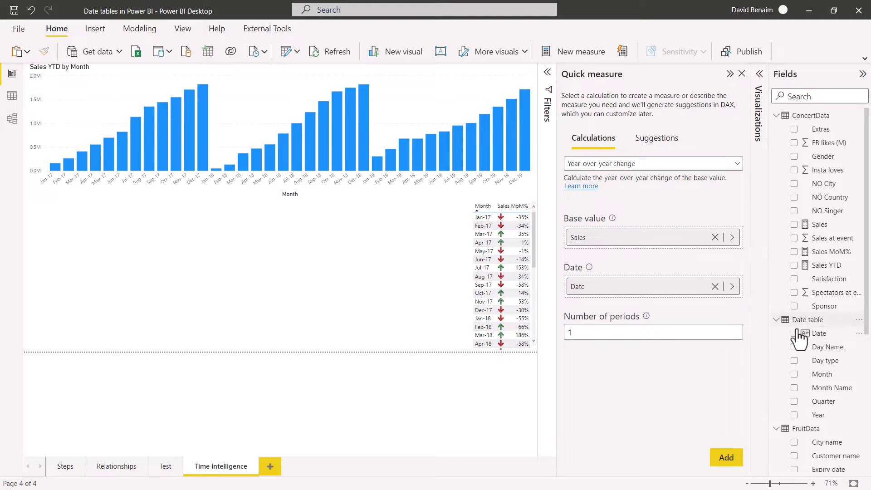
Try FruitData's Expiry date as the quick measure's date, and put the Date table's Date back in its place
{"action": "left_click", "coordinate": [715, 287]}
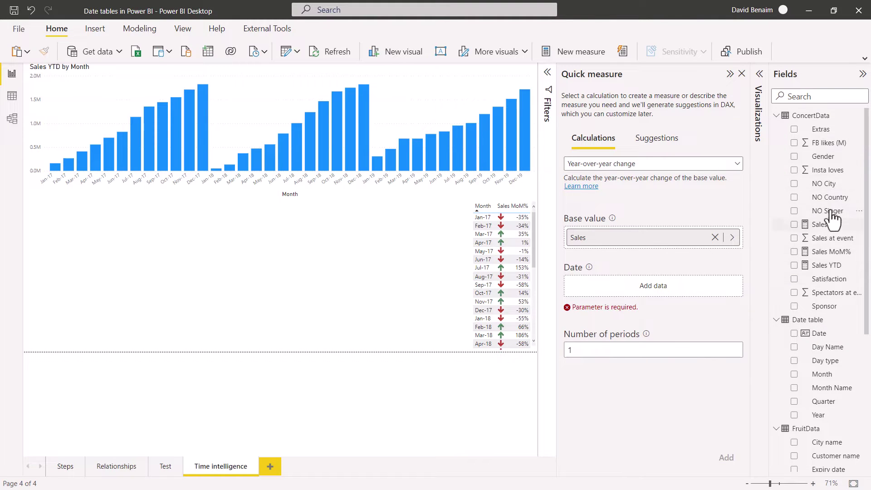
{"action": "scroll", "coordinate": [833, 227], "scroll_direction": "down", "scroll_amount": 4}
{"action": "left_click_drag", "start_coordinate": [833, 287], "coordinate": [649, 292]}
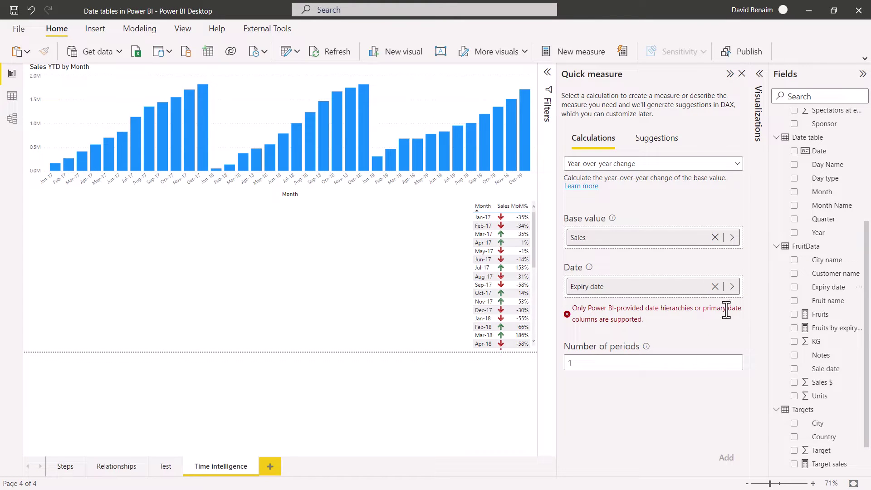
{"action": "left_click", "coordinate": [714, 286]}
{"action": "scroll", "coordinate": [831, 290], "scroll_direction": "up", "scroll_amount": 4}
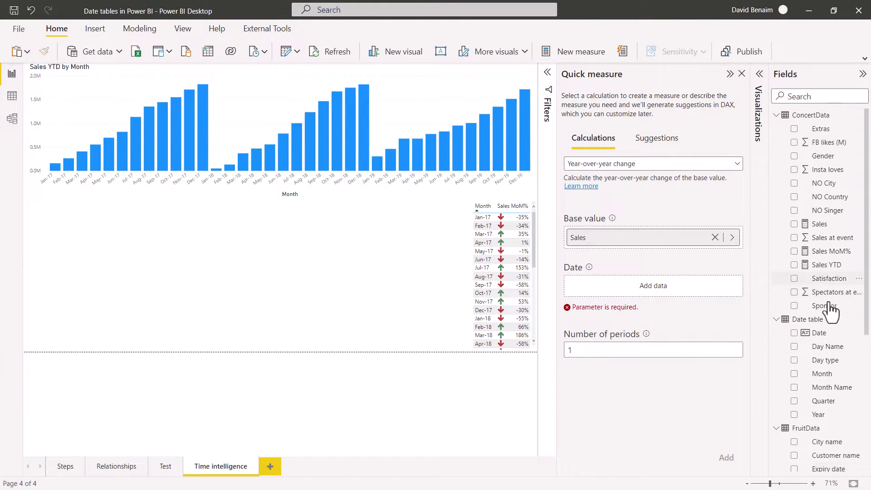
{"action": "left_click_drag", "start_coordinate": [831, 333], "coordinate": [686, 287]}
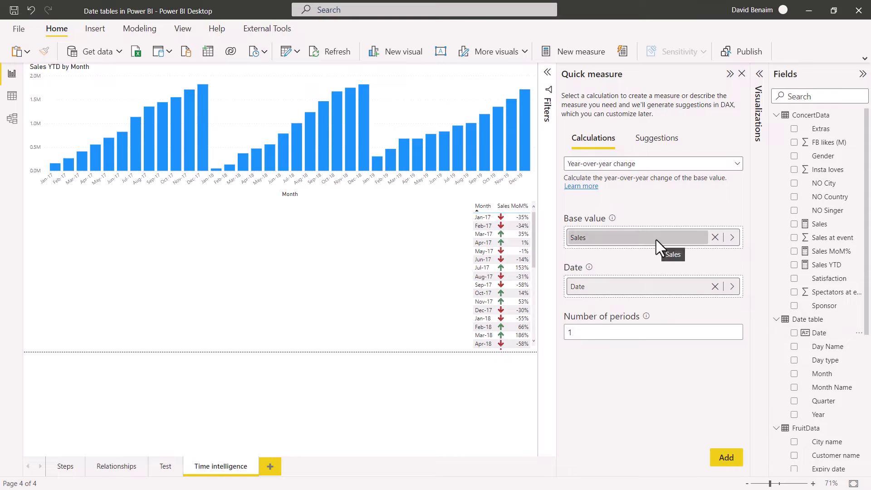
Create the year-over-year quick measure and place it in a new visual in the empty area below the Sales YTD chart
{"action": "left_click", "coordinate": [587, 335]}
{"action": "left_click", "coordinate": [726, 459]}
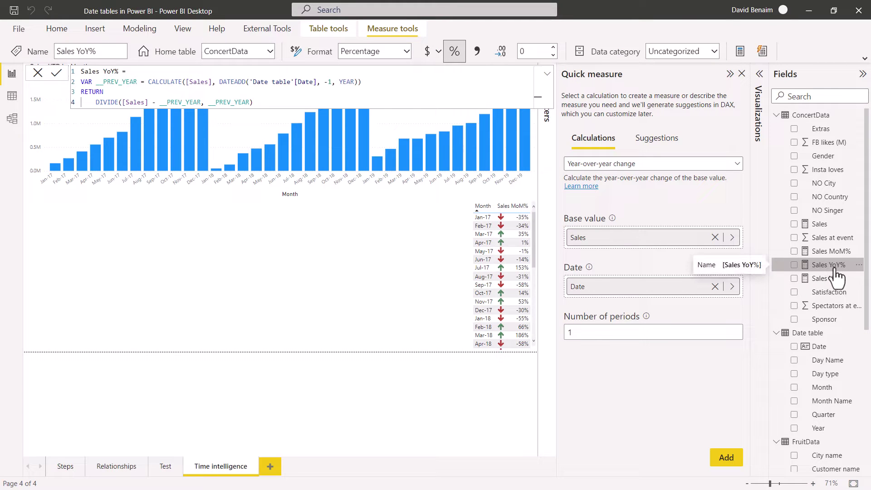
{"action": "left_click_drag", "start_coordinate": [836, 275], "coordinate": [312, 287]}
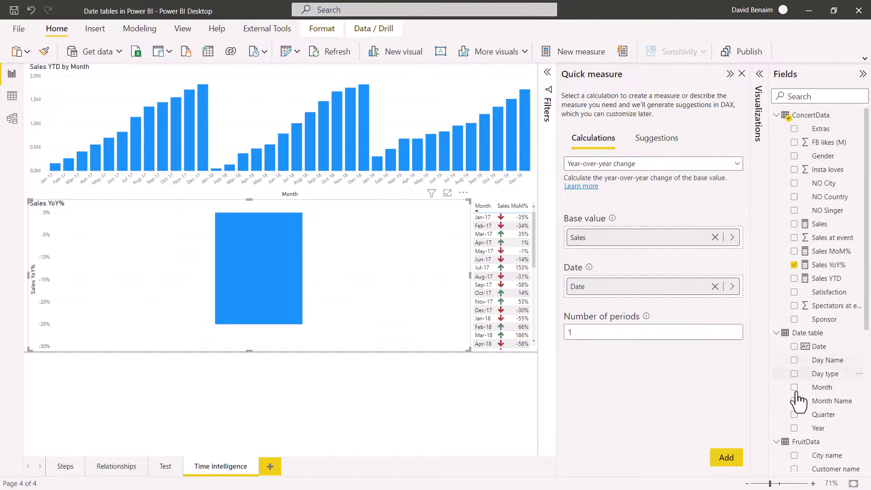
Add the Date table's Year to the Sales YoY% visual, convert it to a table and shrink it to fit its data
{"action": "left_click", "coordinate": [794, 427]}
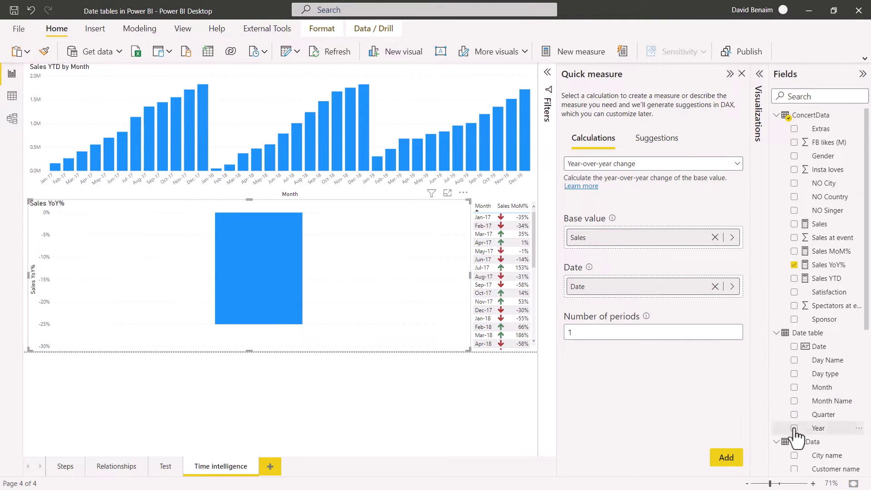
{"action": "left_click", "coordinate": [759, 75]}
{"action": "left_click", "coordinate": [724, 196]}
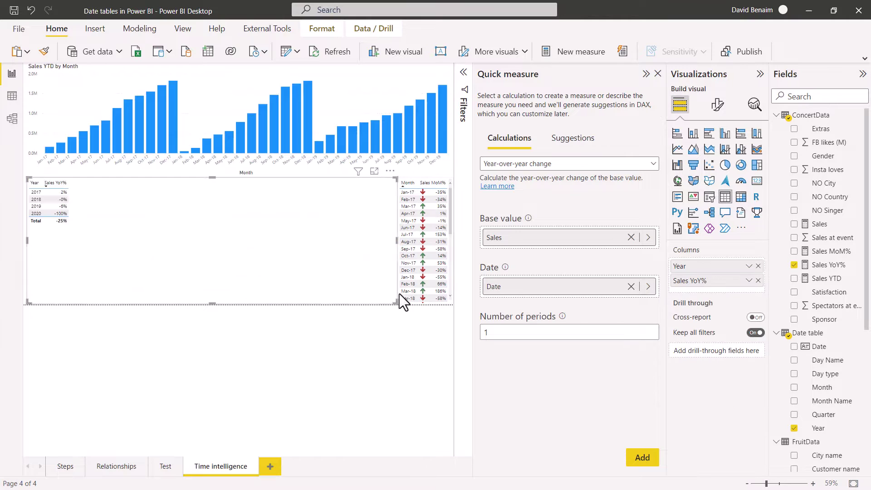
{"action": "left_click_drag", "start_coordinate": [395, 303], "coordinate": [120, 247]}
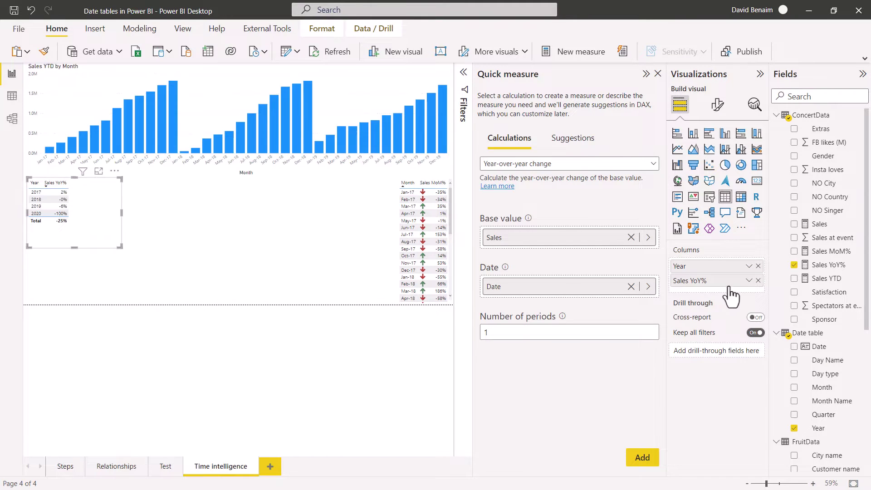
{"action": "left_click", "coordinate": [749, 280]}
{"action": "mouse_move", "coordinate": [780, 338]}
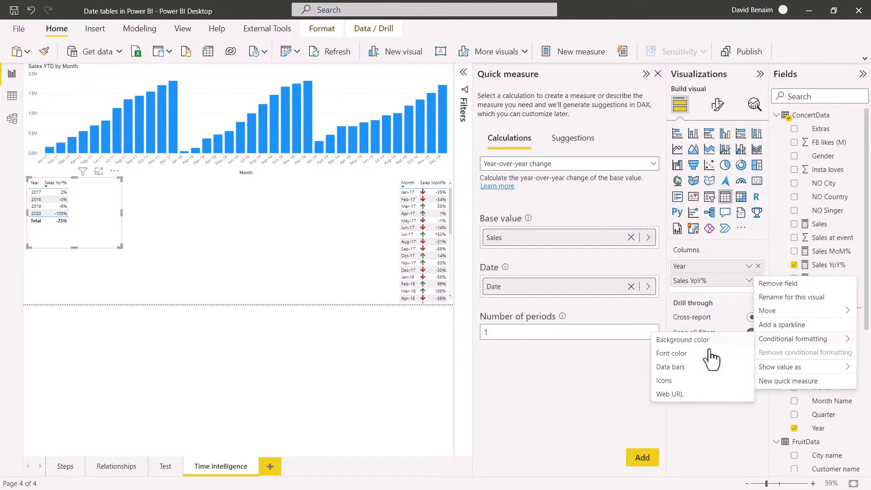
{"action": "left_click", "coordinate": [381, 378]}
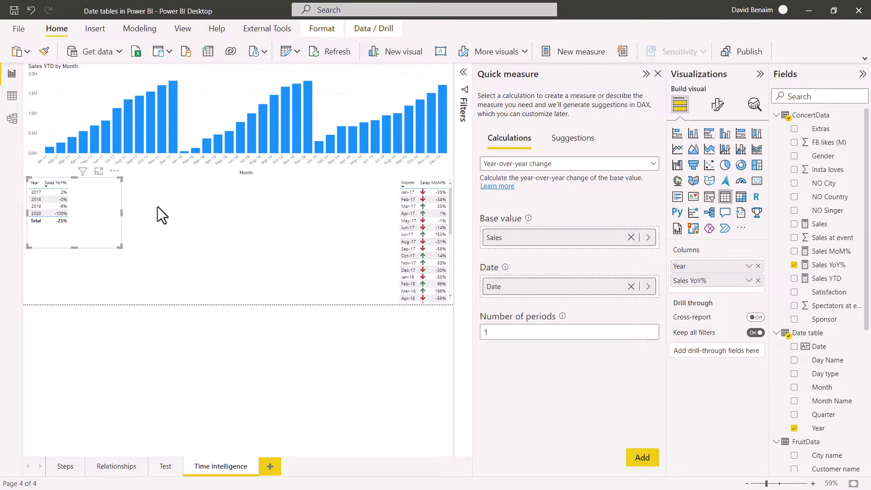
Move the Sales YoY% table toward the middle of the empty area below the column chart and deselect it
{"action": "left_click_drag", "start_coordinate": [107, 219], "coordinate": [249, 236]}
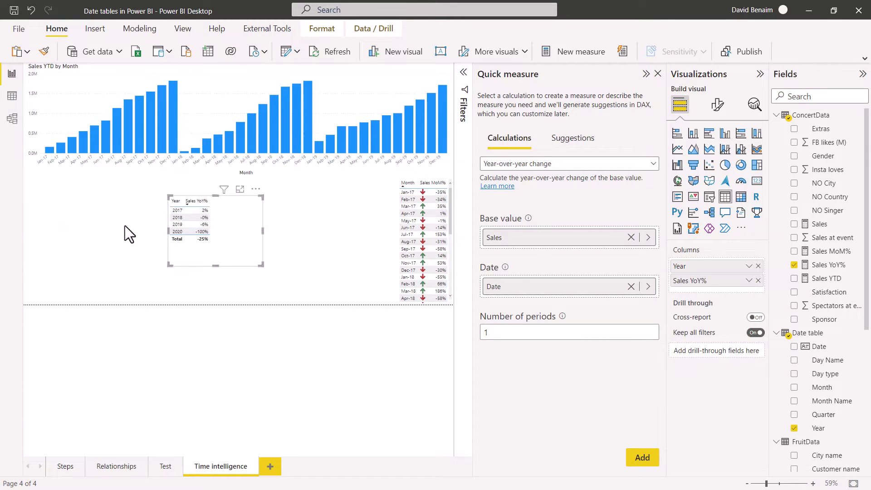
{"action": "left_click", "coordinate": [326, 236]}
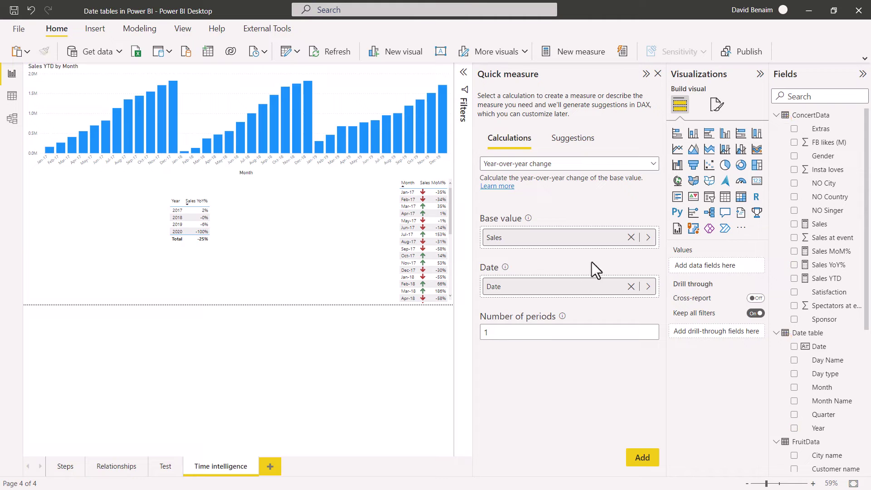
Create a year-to-date total quick measure with FruitData's Fruits as base value, keeping Date as the date
{"action": "left_click", "coordinate": [562, 159]}
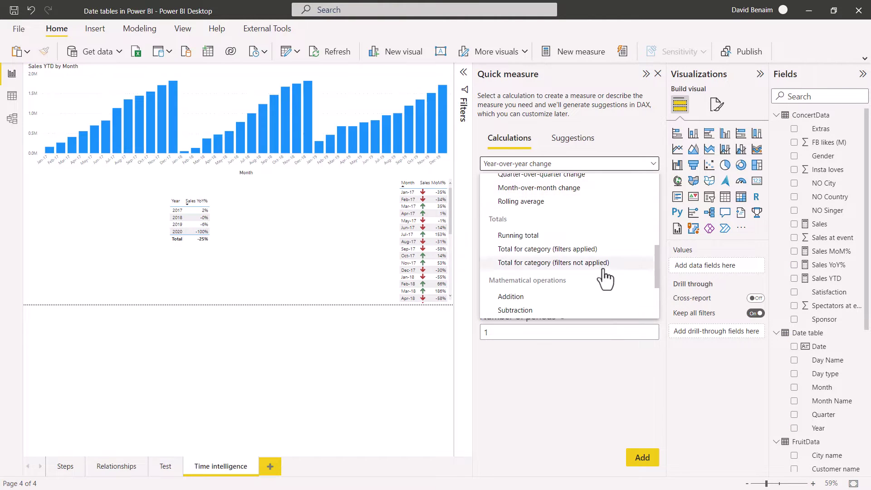
{"action": "scroll", "coordinate": [597, 277], "scroll_direction": "up", "scroll_amount": 3}
{"action": "left_click", "coordinate": [562, 265]}
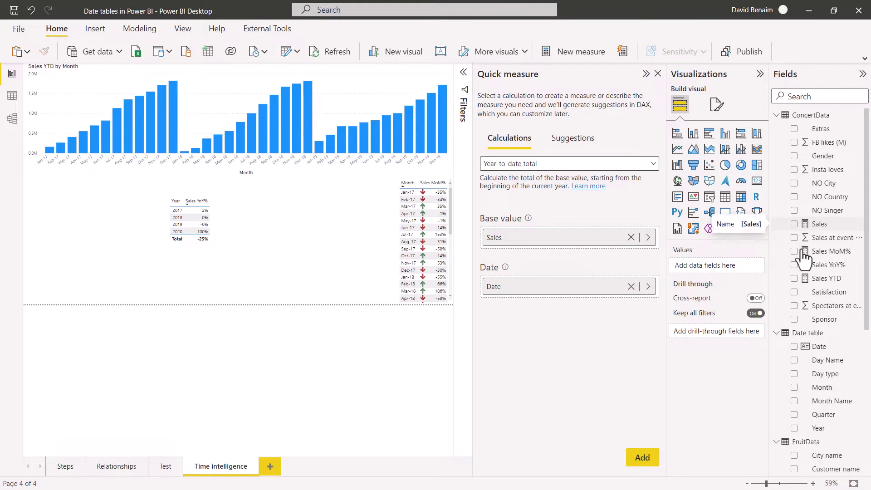
{"action": "scroll", "coordinate": [809, 258], "scroll_direction": "down", "scroll_amount": 5}
{"action": "left_click_drag", "start_coordinate": [816, 274], "coordinate": [558, 246]}
{"action": "left_click", "coordinate": [641, 457]}
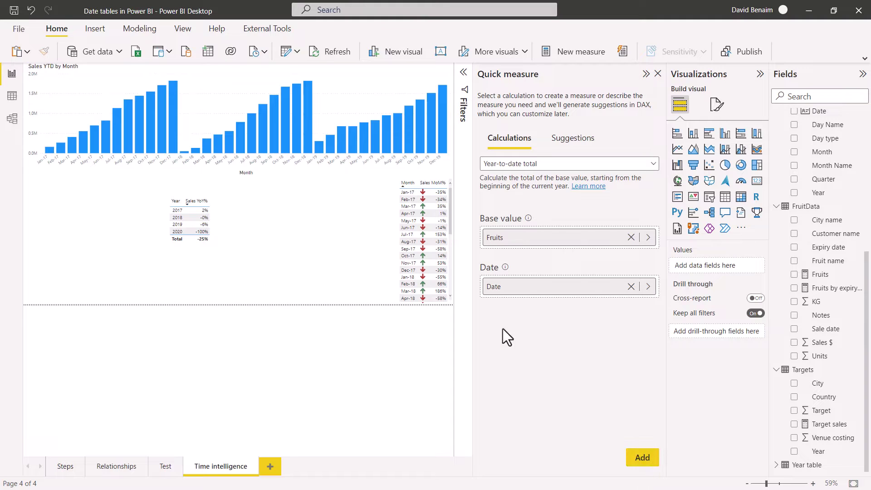
Replace Sales YTD with Fruits YTD as the value plotted in the monthly column chart
{"action": "left_click_drag", "start_coordinate": [825, 158], "coordinate": [187, 159]}
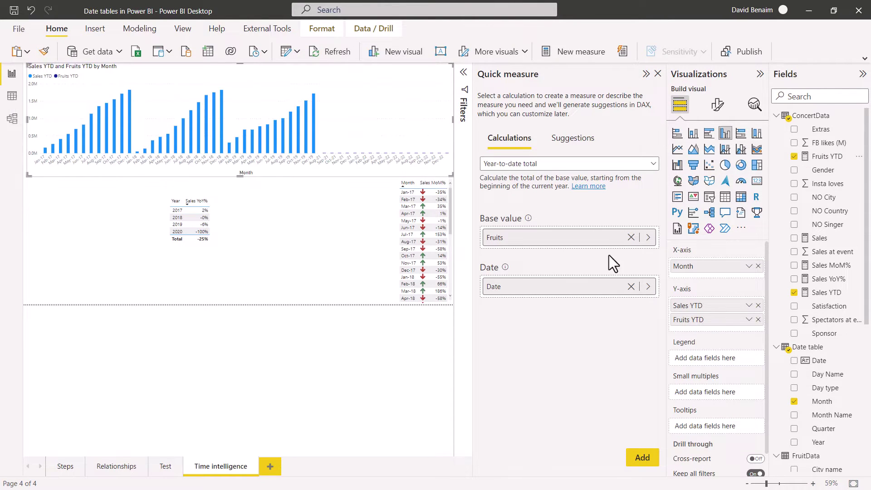
{"action": "left_click", "coordinate": [758, 306]}
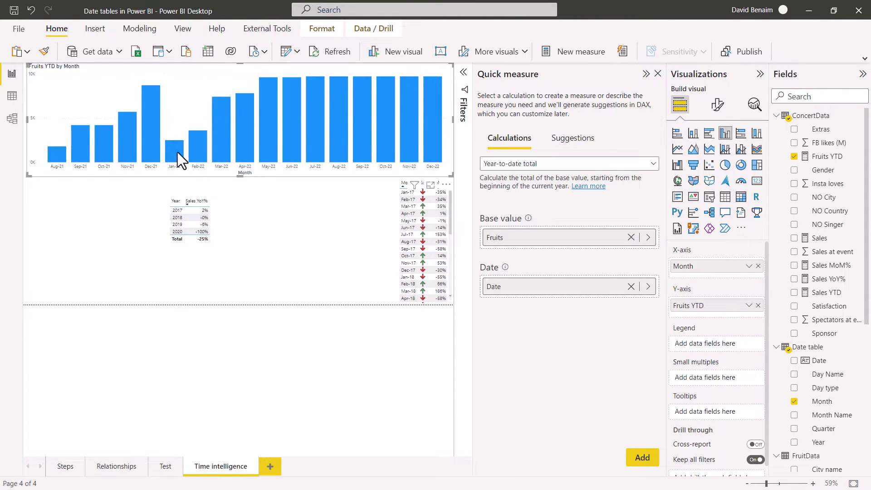
{"action": "left_click", "coordinate": [336, 257]}
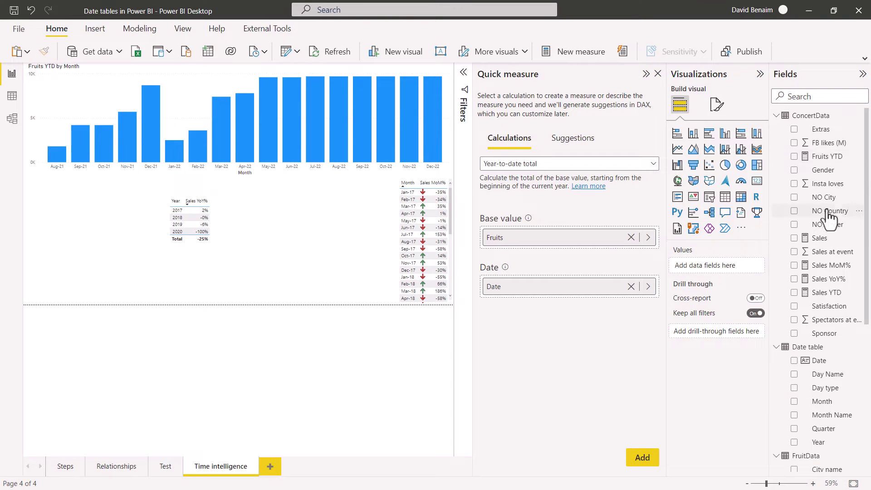
Examine the DAX formulas of the Sales YoY% and Fruits YTD measures
{"action": "left_click", "coordinate": [827, 278]}
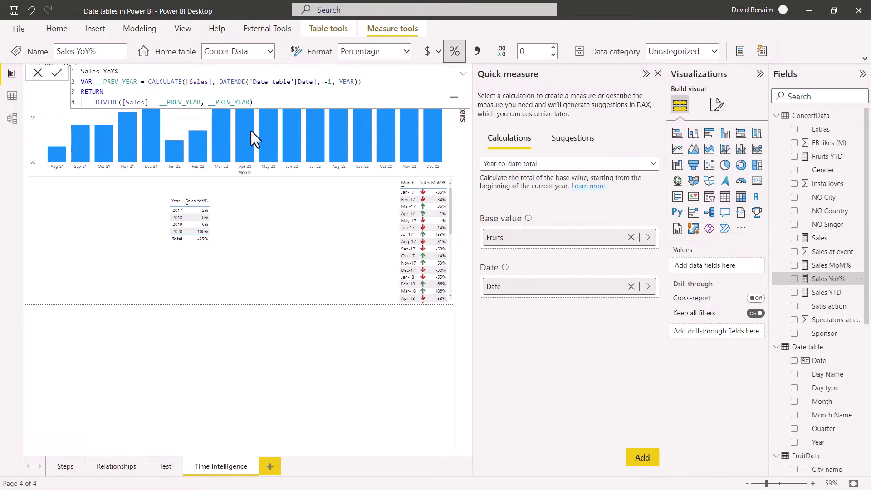
{"action": "left_click", "coordinate": [828, 156]}
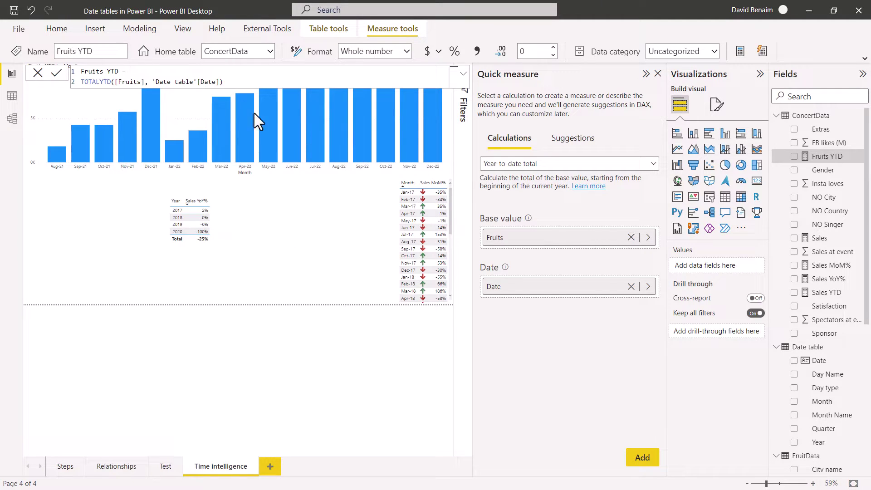
{"action": "left_click", "coordinate": [230, 81]}
{"action": "left_click", "coordinate": [318, 241]}
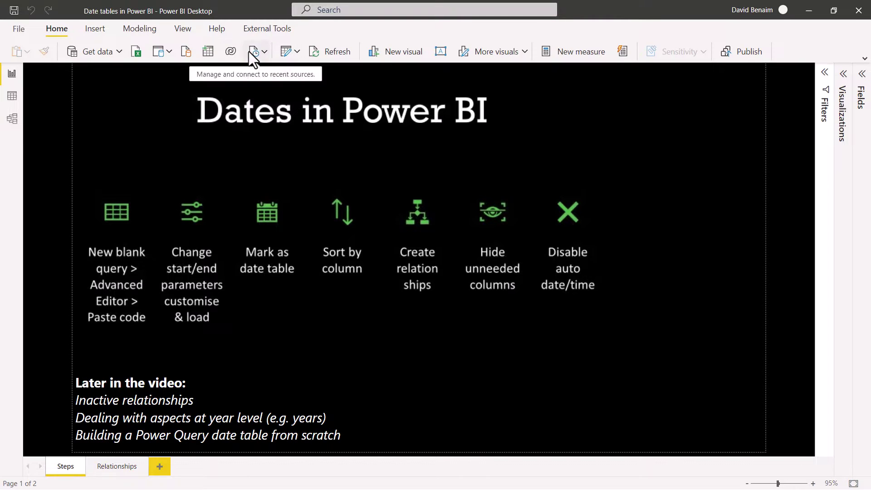
Create a new blank query and open its code in the Advanced Editor
{"action": "left_click", "coordinate": [105, 53]}
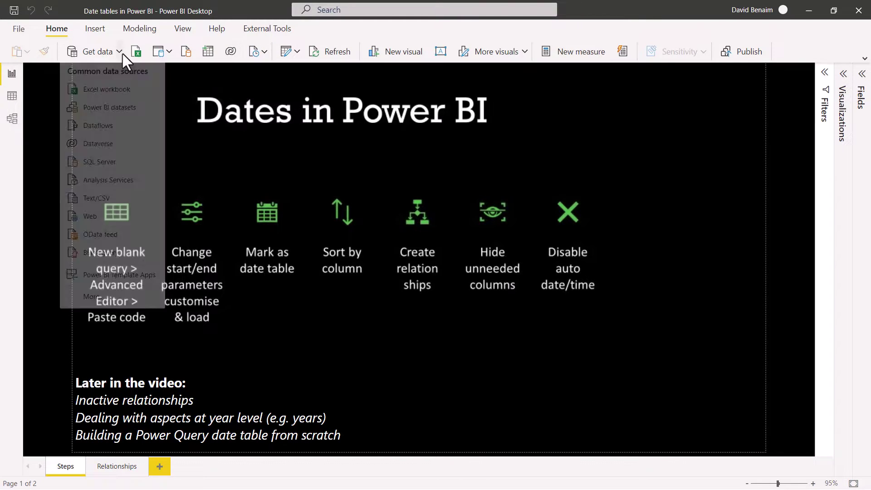
{"action": "left_click", "coordinate": [109, 263]}
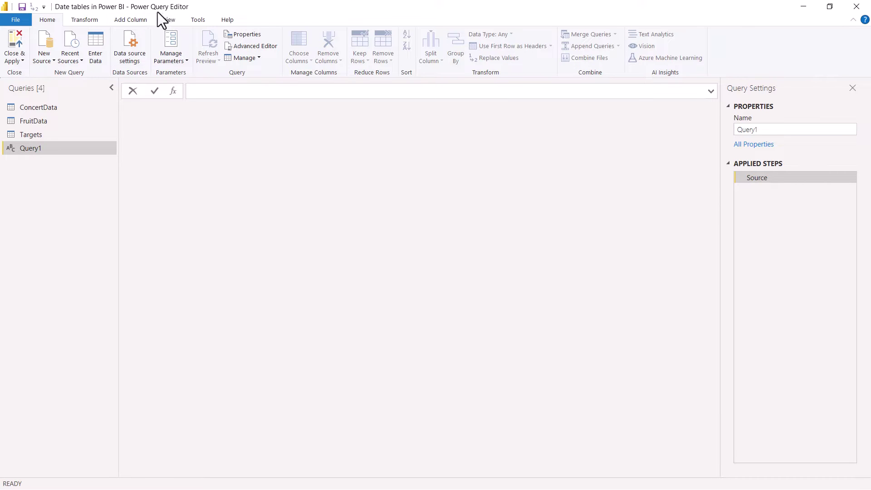
{"action": "left_click", "coordinate": [254, 46]}
Replace the blank query's default code with the copied date table code and apply it
{"action": "left_click_drag", "start_coordinate": [228, 137], "coordinate": [178, 105]}
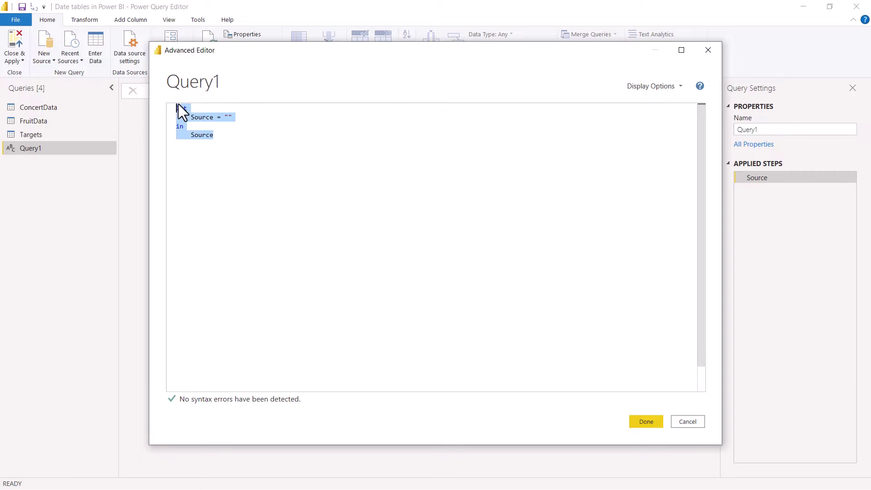
{"action": "key", "text": "Delete"}
{"action": "right_click", "coordinate": [187, 111]}
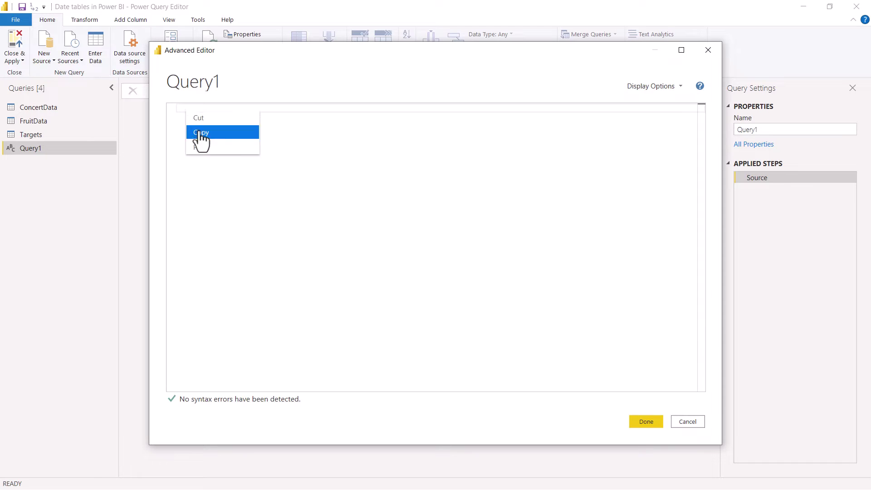
{"action": "left_click", "coordinate": [198, 136]}
{"action": "left_click", "coordinate": [645, 421]}
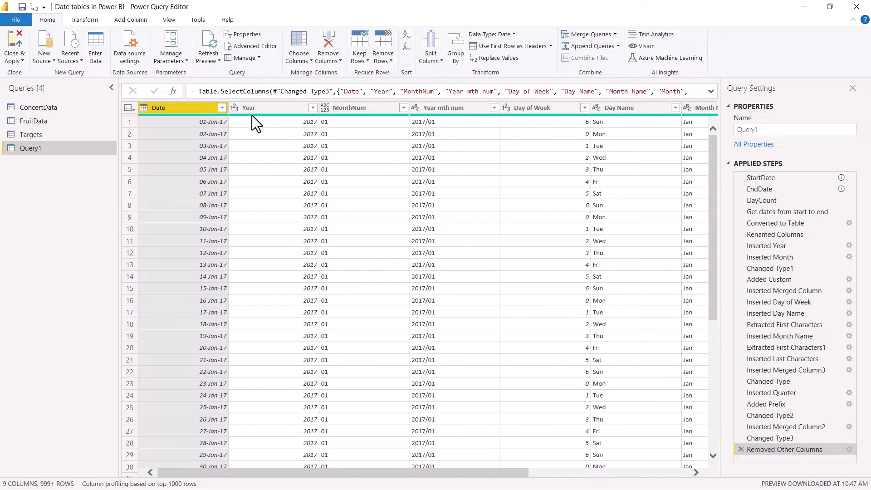
Examine the columns of the generated date table, from Year mth num to Quarter, and the Day of Week numbering
{"action": "left_click", "coordinate": [453, 107]}
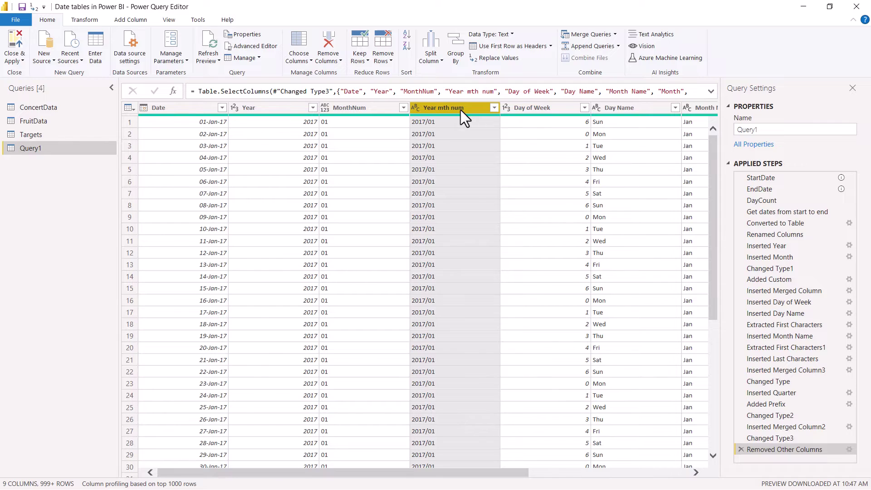
{"action": "key", "text": "End"}
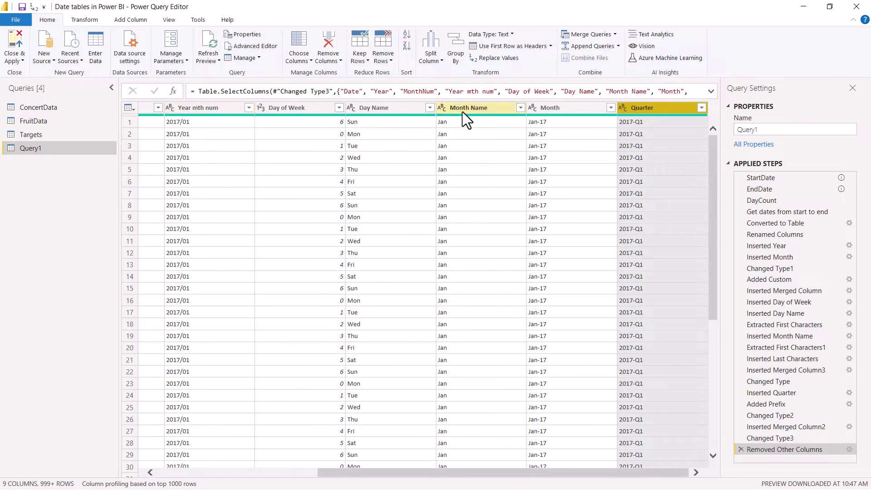
{"action": "key", "text": "Left"}
{"action": "key", "text": "Left"}
{"action": "key", "text": "Left"}
{"action": "key", "text": "Left"}
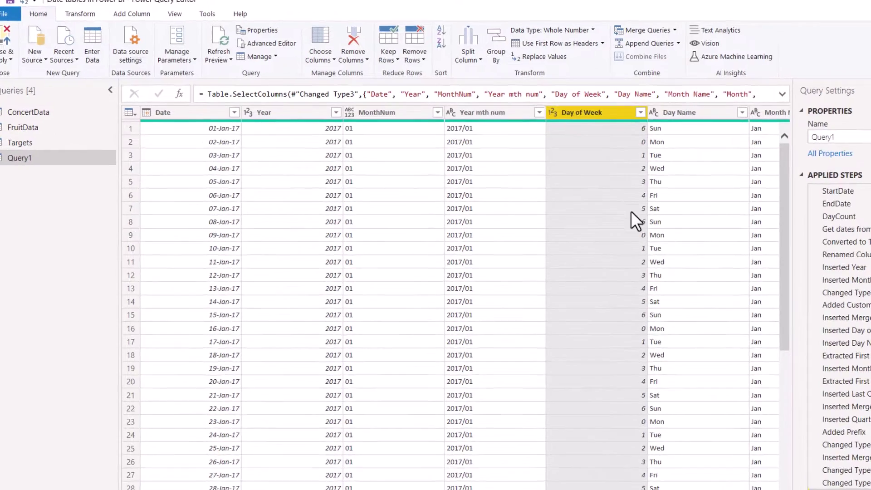
{"action": "left_click", "coordinate": [574, 198]}
{"action": "left_click", "coordinate": [718, 249]}
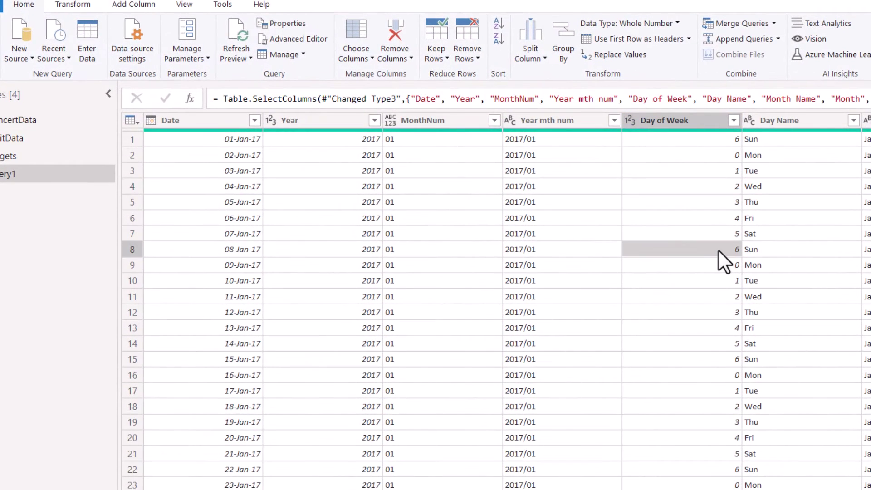
Set up a conditional column that returns Weekend when Day of Week is greater than or equal to 5, and Weekday otherwise
{"action": "left_click", "coordinate": [128, 3]}
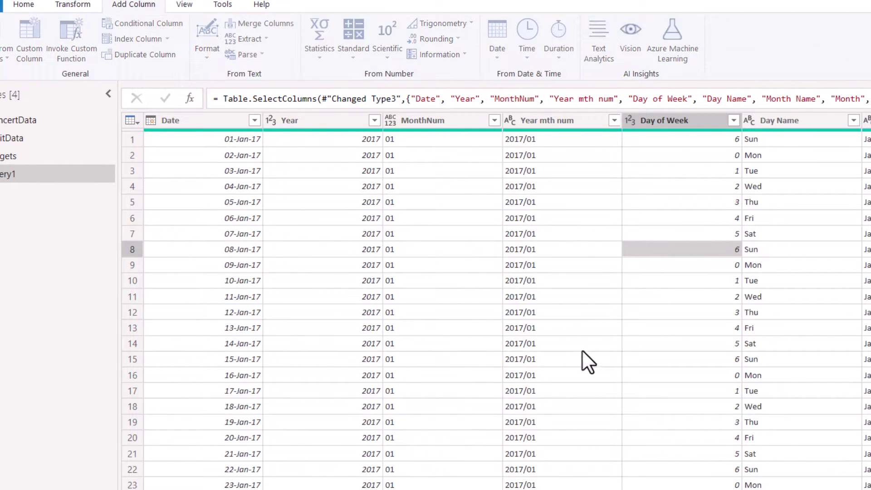
{"action": "left_click", "coordinate": [332, 293]}
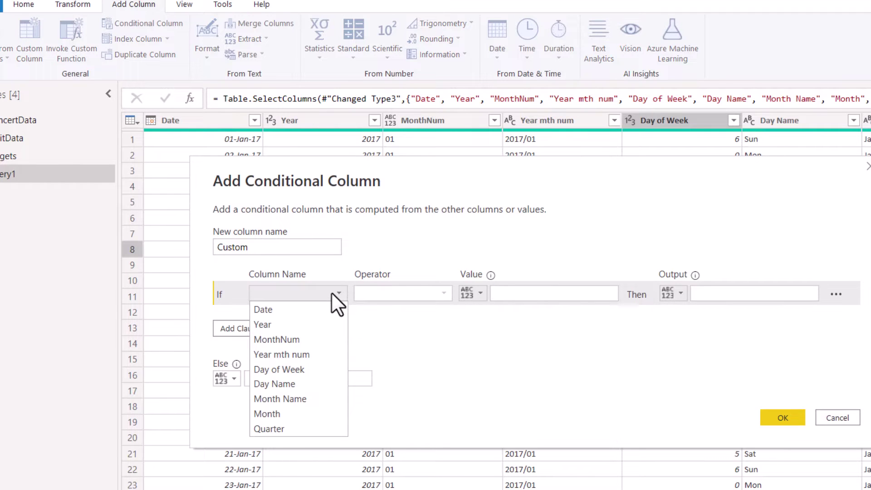
{"action": "left_click", "coordinate": [311, 369]}
{"action": "left_click", "coordinate": [526, 293]}
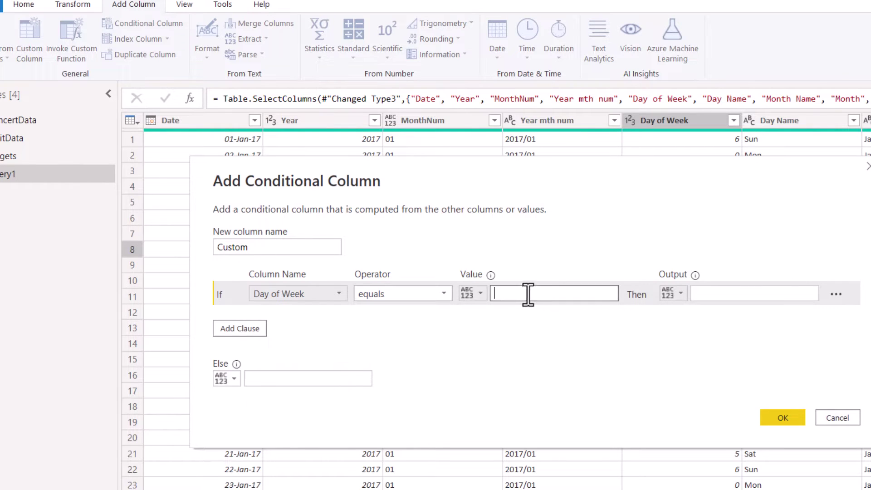
{"action": "left_click", "coordinate": [407, 294]}
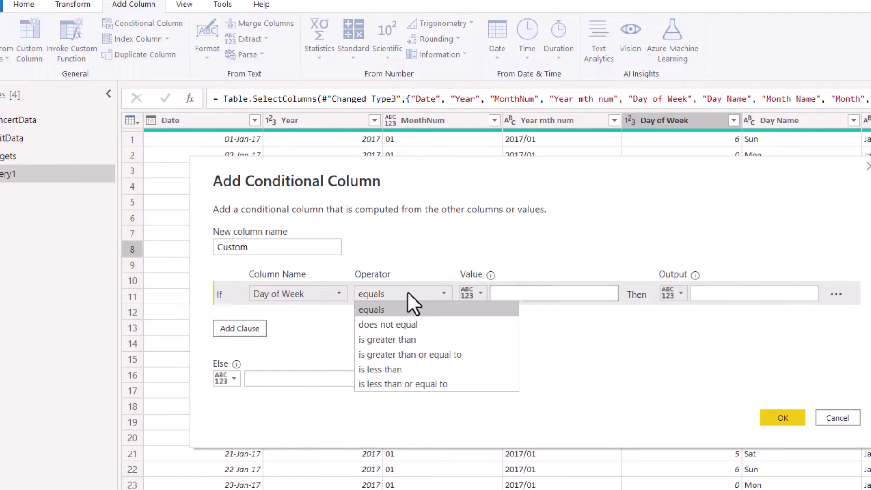
{"action": "left_click", "coordinate": [443, 353]}
{"action": "type", "text": "5"}
{"action": "left_click", "coordinate": [728, 296]}
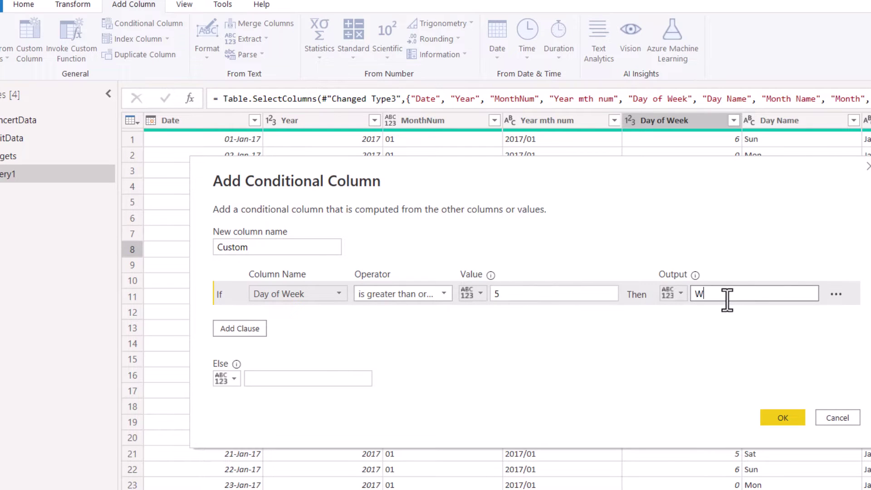
{"action": "left_click", "coordinate": [299, 378]}
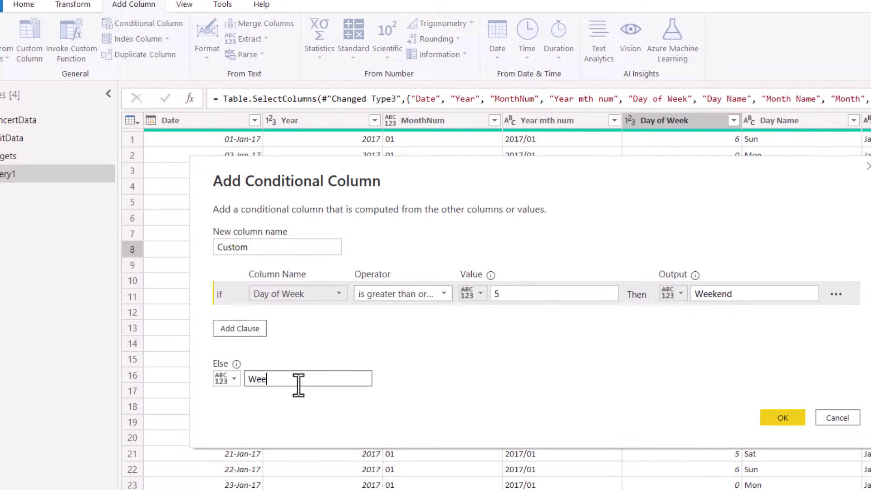
Name the conditional column Day type and add it to the date table
{"action": "double_click", "coordinate": [285, 246]}
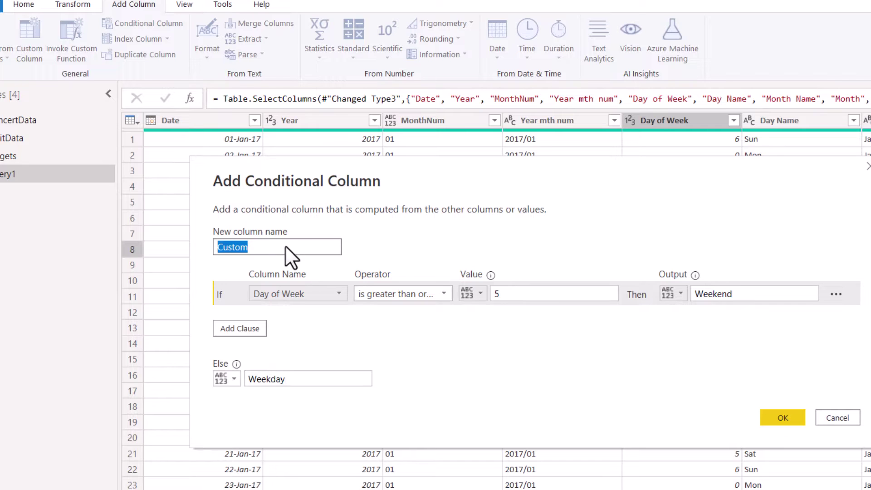
{"action": "type", "text": "Day type"}
{"action": "left_click", "coordinate": [777, 415]}
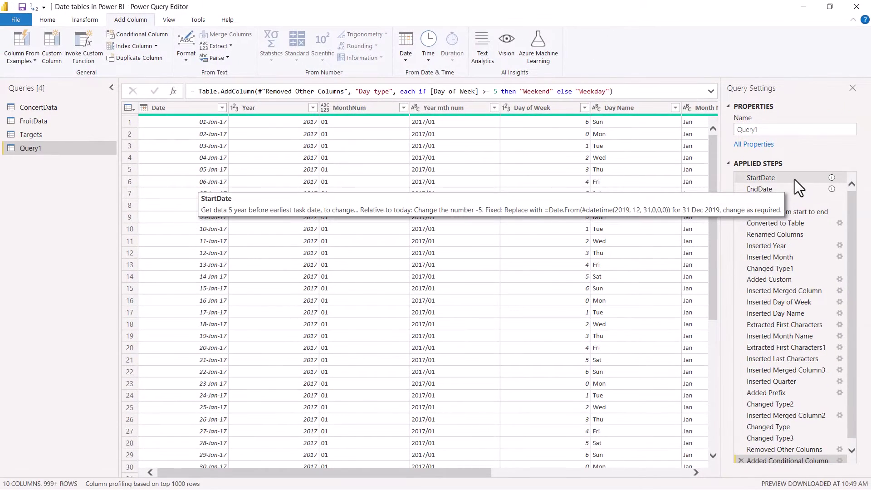
Examine the formulas of the StartDate and EndDate steps, including their year offsets from today's date
{"action": "left_click", "coordinate": [794, 179]}
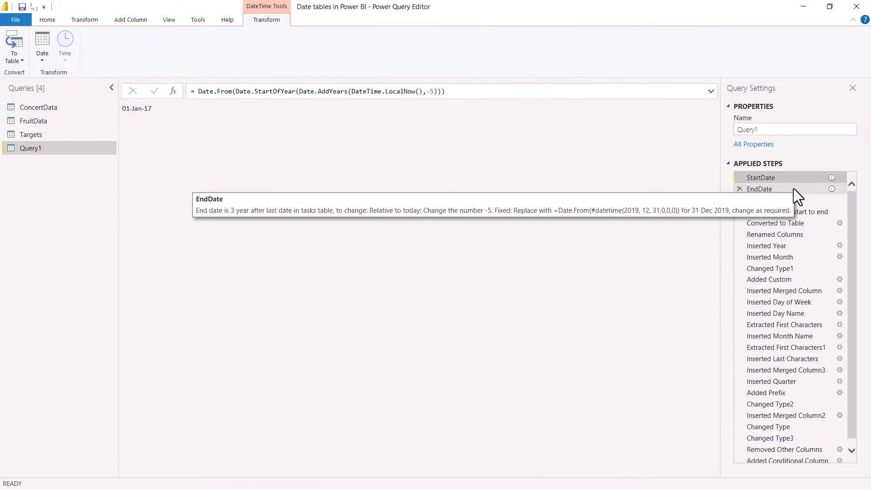
{"action": "left_click", "coordinate": [793, 189]}
{"action": "left_click", "coordinate": [793, 176]}
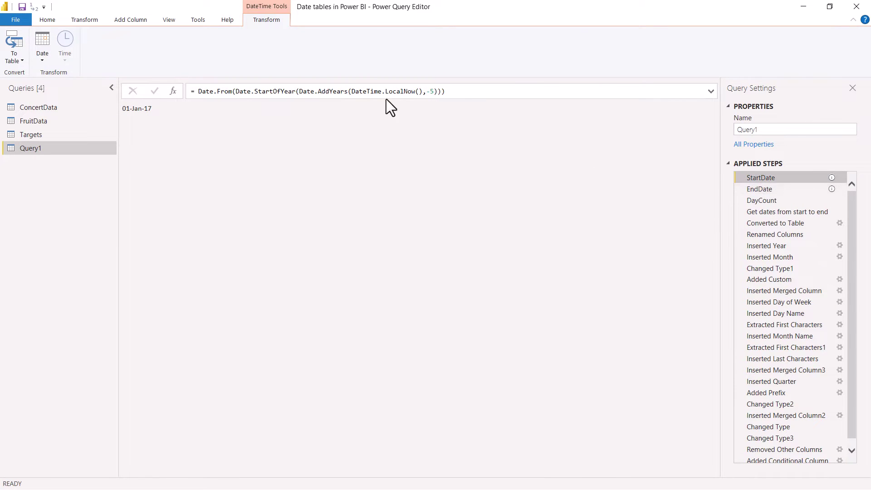
{"action": "left_click_drag", "start_coordinate": [352, 92], "coordinate": [425, 89]}
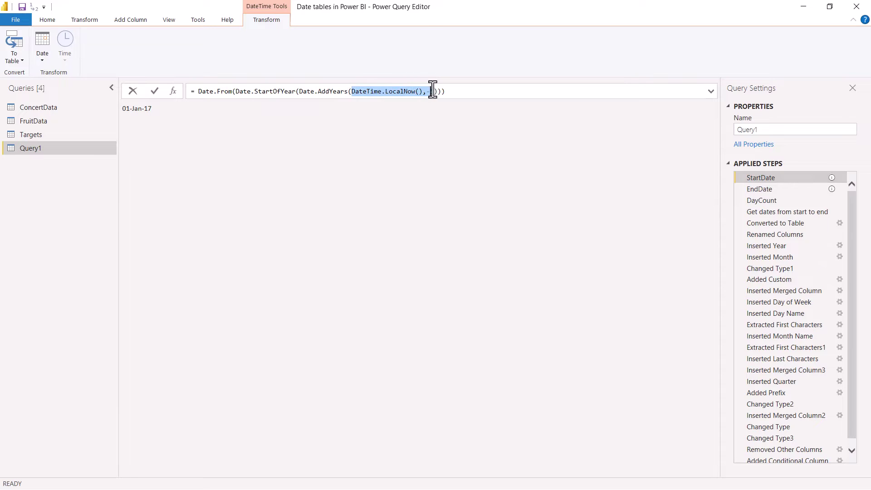
{"action": "left_click", "coordinate": [786, 189]}
{"action": "left_click_drag", "start_coordinate": [423, 91], "coordinate": [339, 91]}
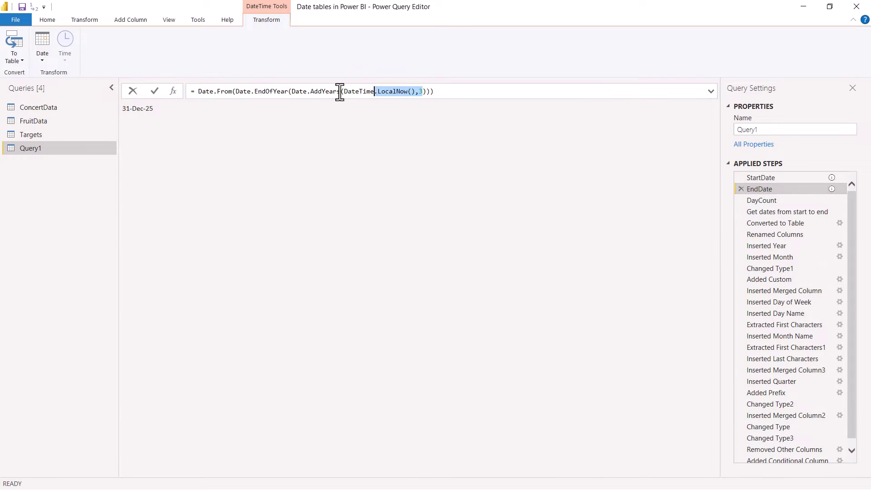
{"action": "left_click", "coordinate": [800, 178]}
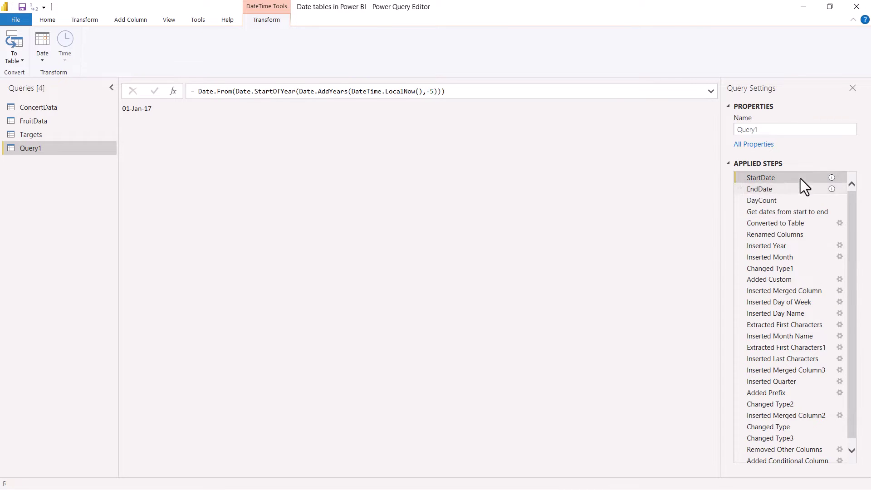
In the query's code, set the StartDate year offset to -2 and the EndDate offset to 0, and apply the changes
{"action": "left_click", "coordinate": [47, 21]}
{"action": "left_click", "coordinate": [229, 41]}
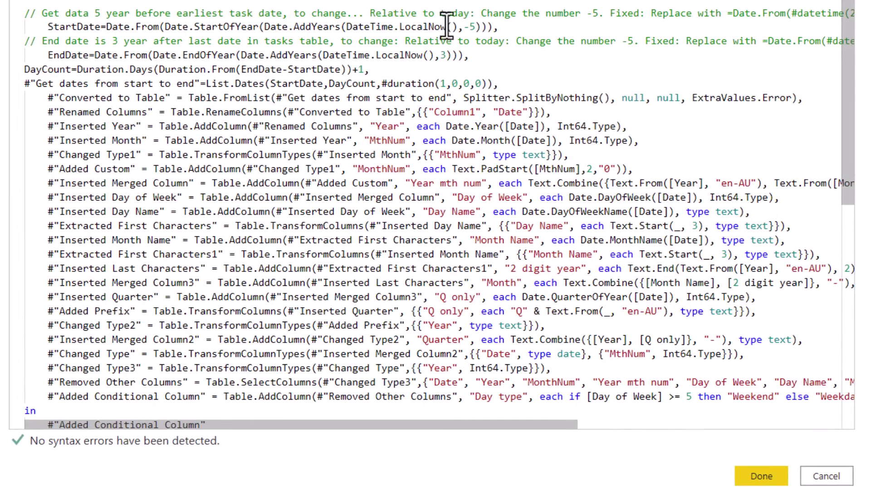
{"action": "double_click", "coordinate": [473, 36]}
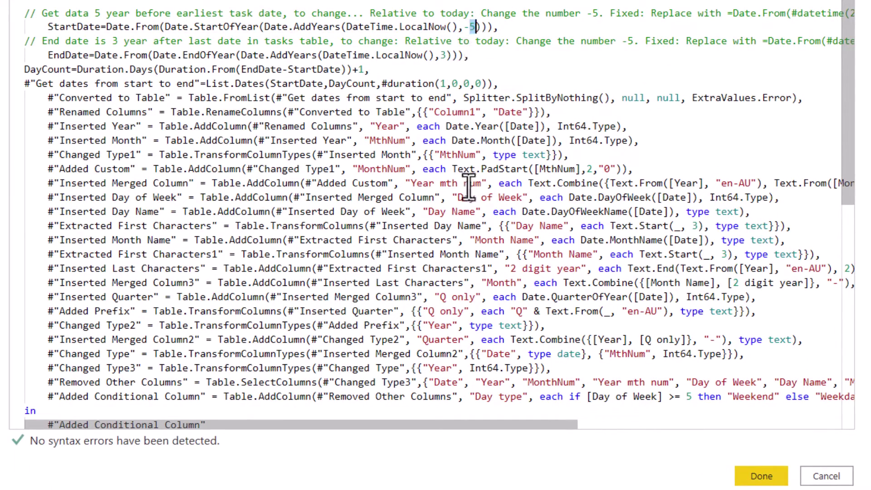
{"action": "type", "text": "2"}
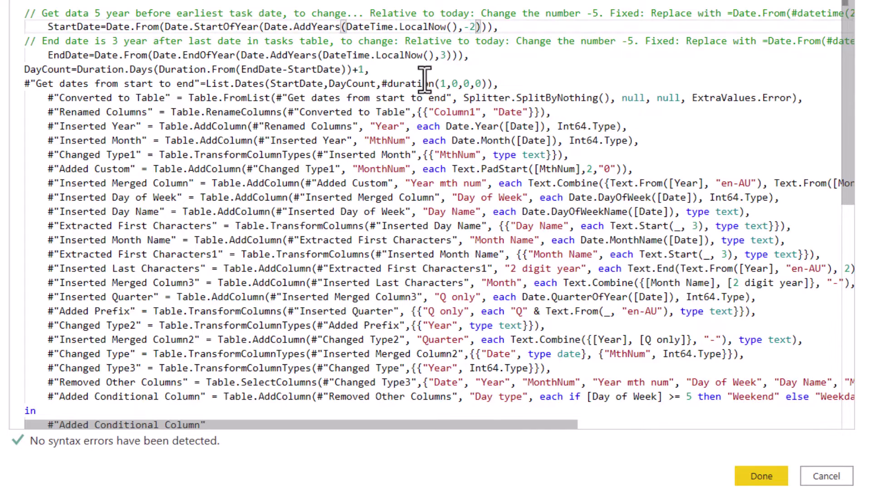
{"action": "double_click", "coordinate": [443, 55]}
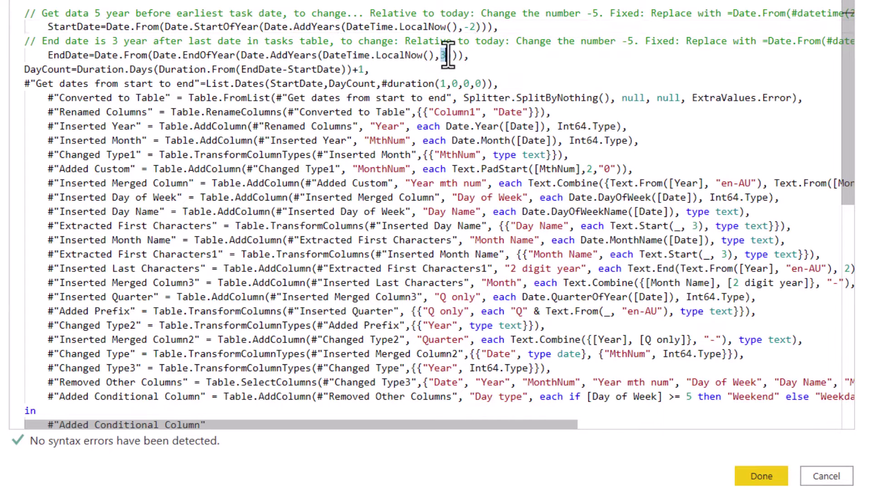
{"action": "left_click", "coordinate": [761, 475]}
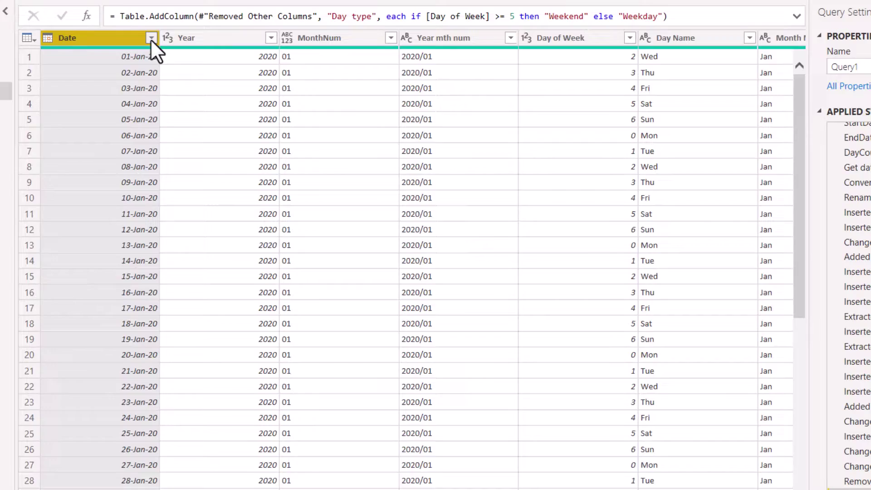
Check which dates and years the table covers using the value lists of the Date and Year columns, loading all years
{"action": "left_click", "coordinate": [149, 37]}
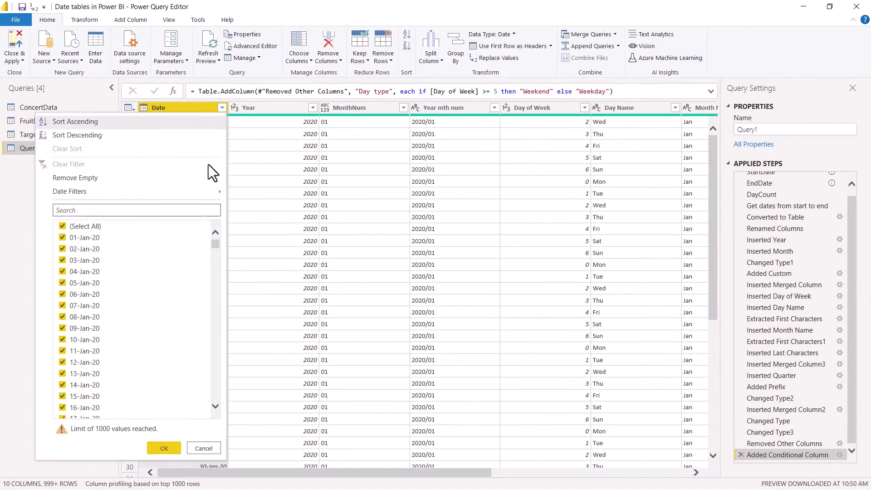
{"action": "left_click_drag", "start_coordinate": [215, 247], "coordinate": [227, 438]}
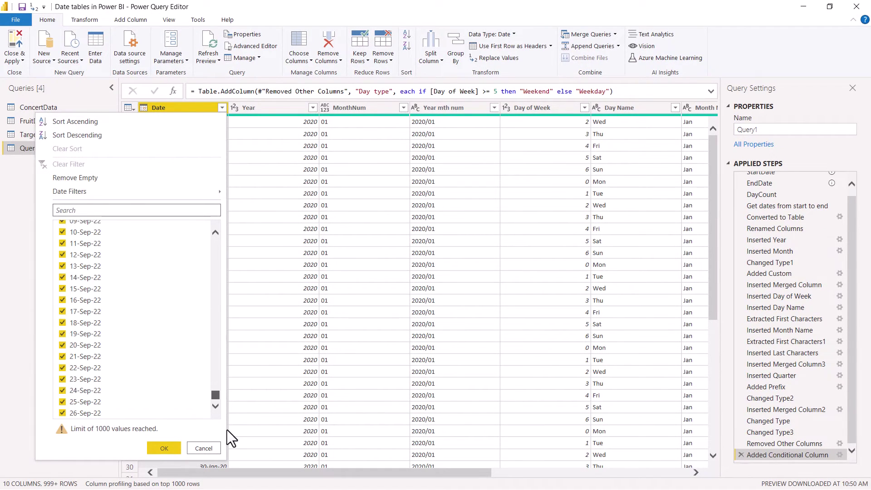
{"action": "left_click", "coordinate": [200, 446]}
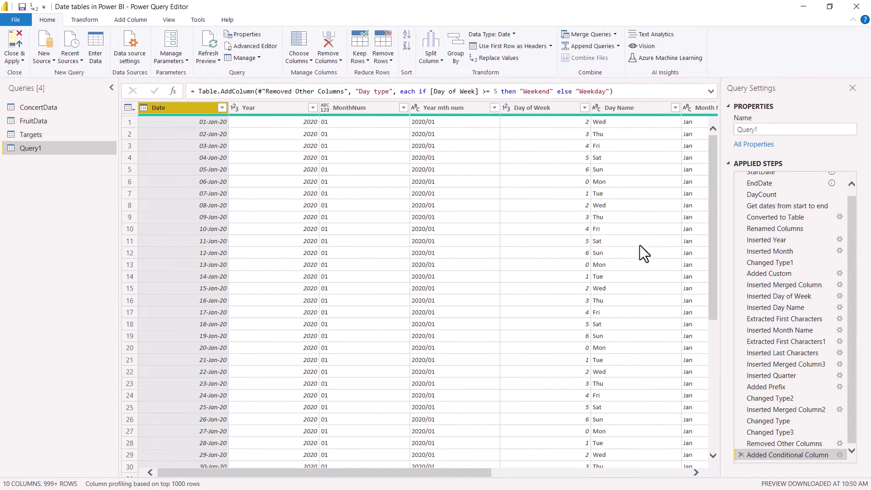
{"action": "left_click", "coordinate": [312, 107]}
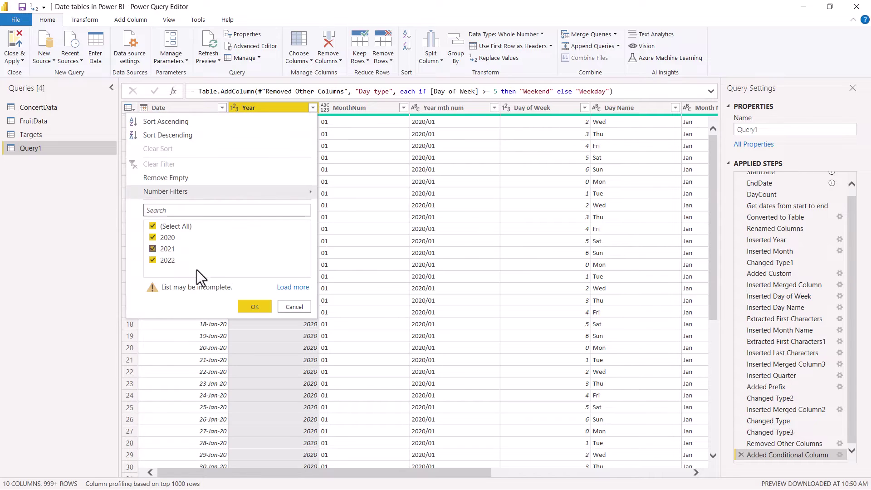
{"action": "left_click", "coordinate": [290, 284]}
{"action": "left_click", "coordinate": [254, 289]}
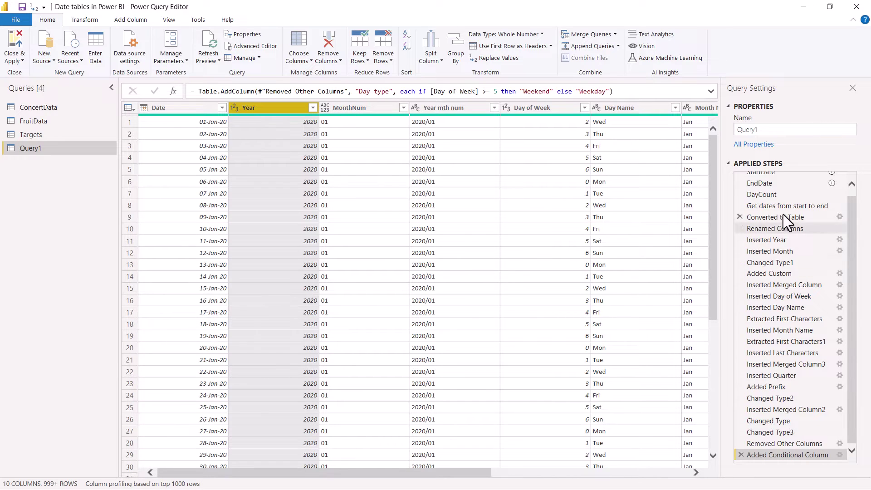
In the query's code, replace the StartDate expression with the comment's fixed-date alternative, =Date.From(#datetime(2019, 12, 31,0,0,0))
{"action": "scroll", "coordinate": [782, 214], "scroll_direction": "up", "scroll_amount": 1}
{"action": "mouse_move", "coordinate": [793, 181]}
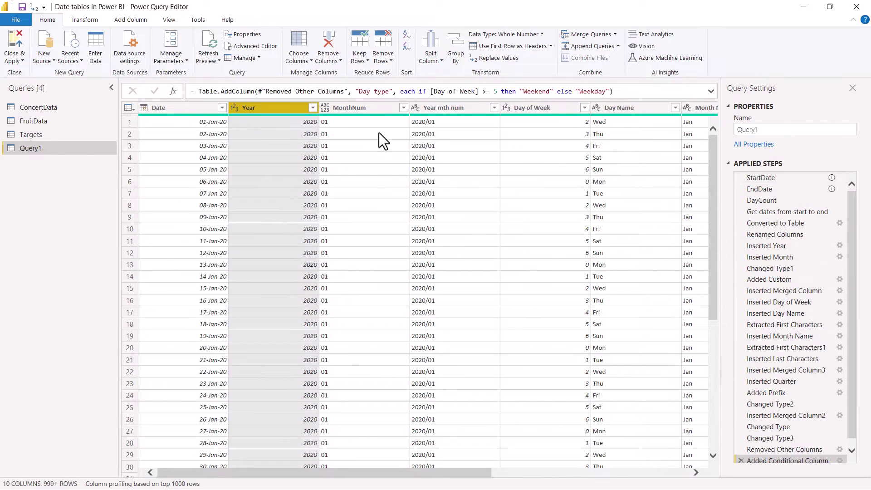
{"action": "left_click", "coordinate": [243, 48]}
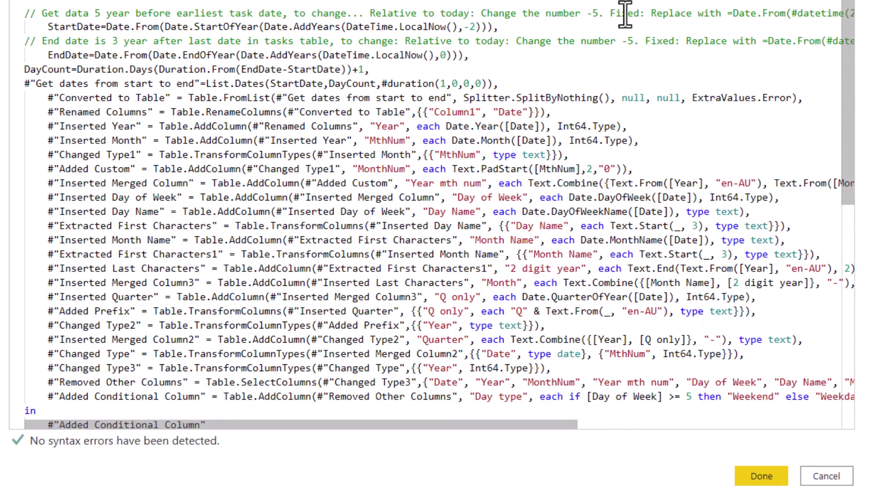
{"action": "left_click_drag", "start_coordinate": [569, 425], "coordinate": [744, 424]}
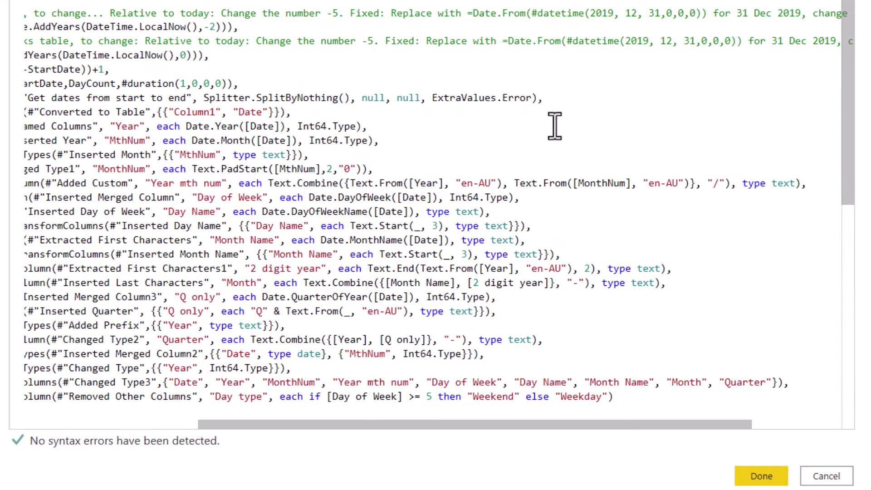
{"action": "left_click_drag", "start_coordinate": [468, 14], "coordinate": [700, 14]}
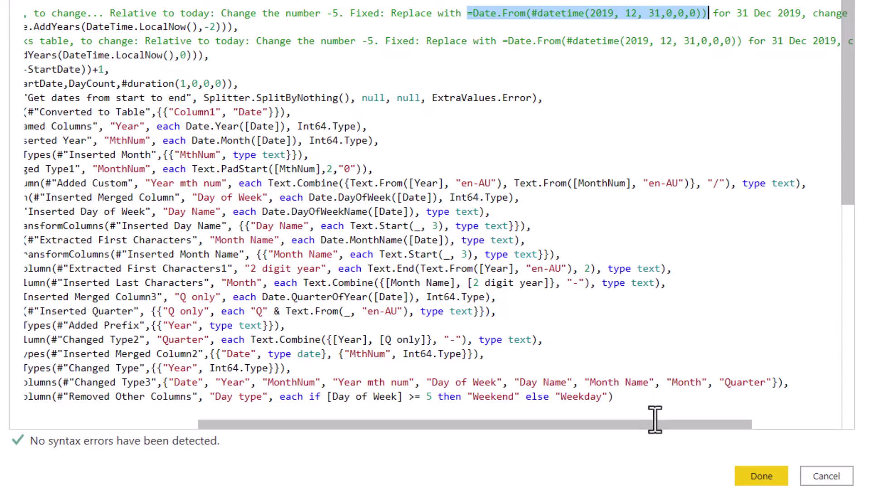
{"action": "left_click_drag", "start_coordinate": [628, 425], "coordinate": [149, 202]}
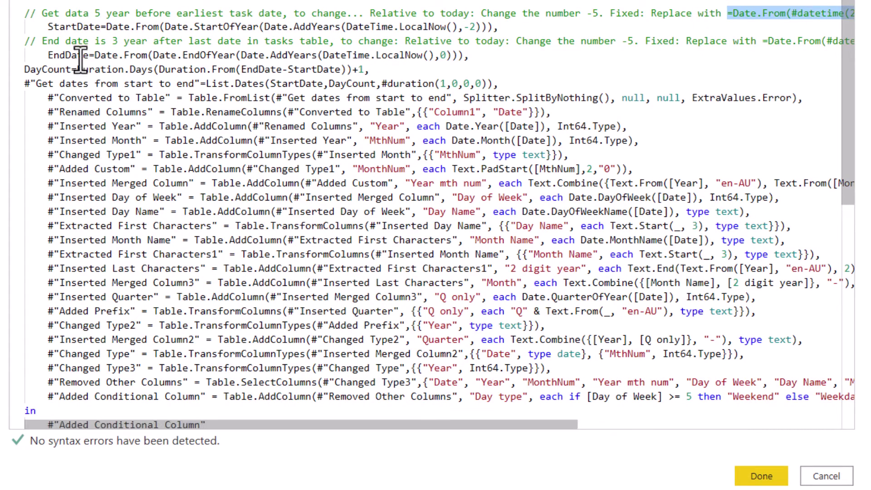
{"action": "left_click_drag", "start_coordinate": [102, 27], "coordinate": [493, 27]}
{"action": "type", "text": "=Date.From(#datetime(2019, 12, 31,0,0,0))"}
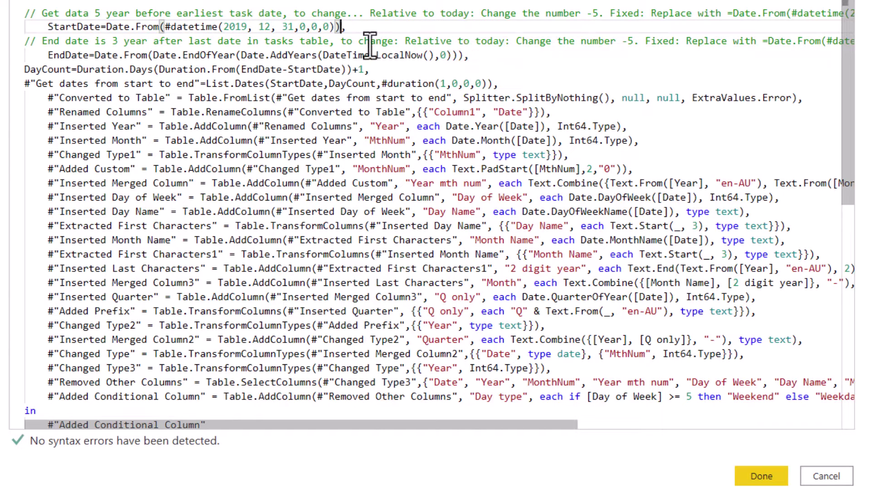
In the query's code, change the fixed StartDate to #datetime(2018, 1, 1,0,0,0) and apply the changes
{"action": "left_click", "coordinate": [251, 24]}
{"action": "key", "text": "BackSpace"}
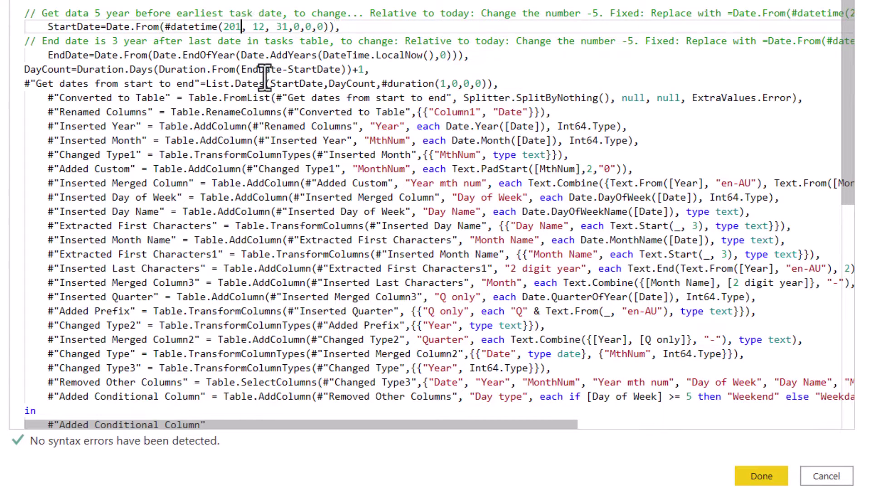
{"action": "type", "text": "8"}
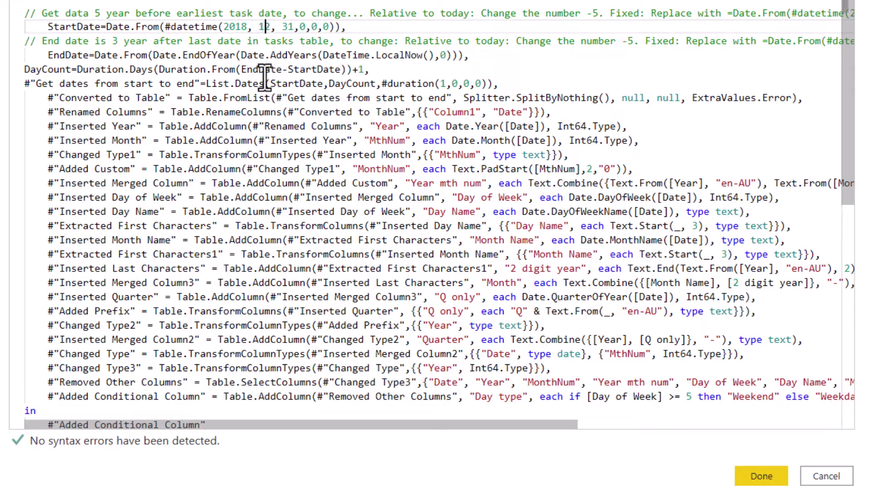
{"action": "key", "text": "Delete"}
{"action": "key", "text": "Delete"}
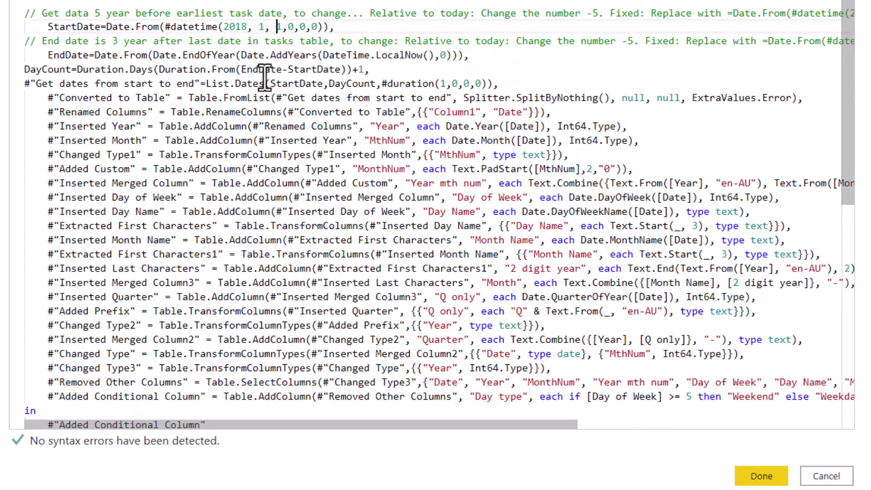
{"action": "left_click", "coordinate": [761, 476]}
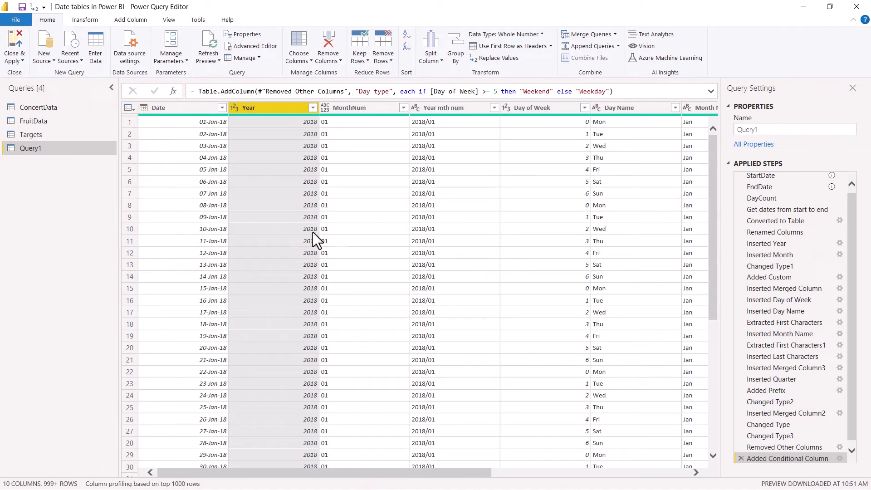
Check which years the table covers in the Year column's value list, and look through the query's code again without changing anything
{"action": "left_click", "coordinate": [313, 108]}
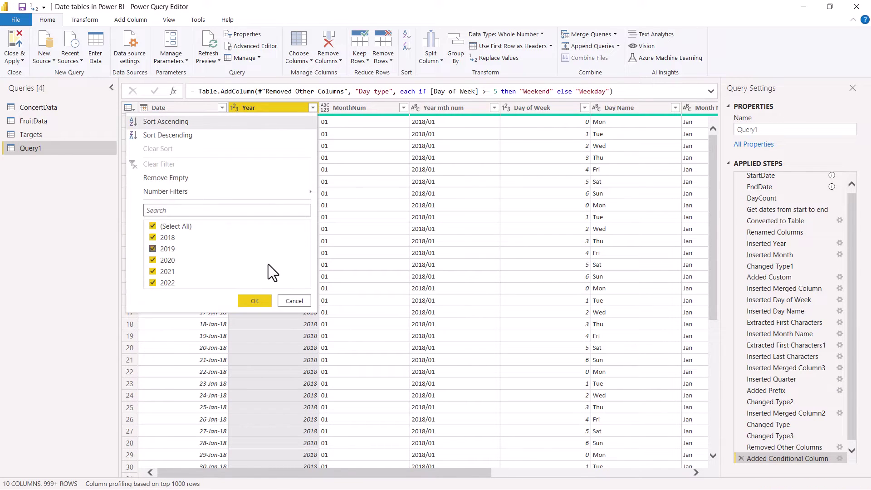
{"action": "left_click", "coordinate": [261, 47]}
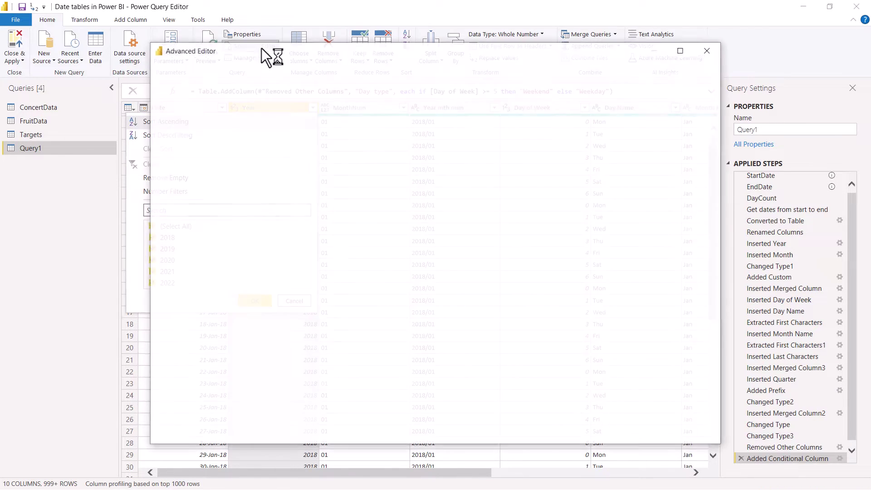
{"action": "scroll", "coordinate": [487, 289], "scroll_direction": "down", "scroll_amount": 5}
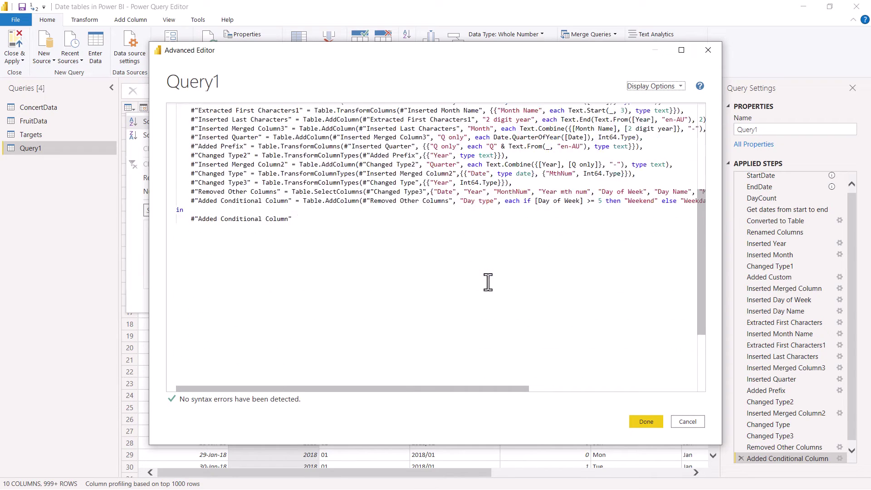
{"action": "scroll", "coordinate": [485, 281], "scroll_direction": "up", "scroll_amount": 5}
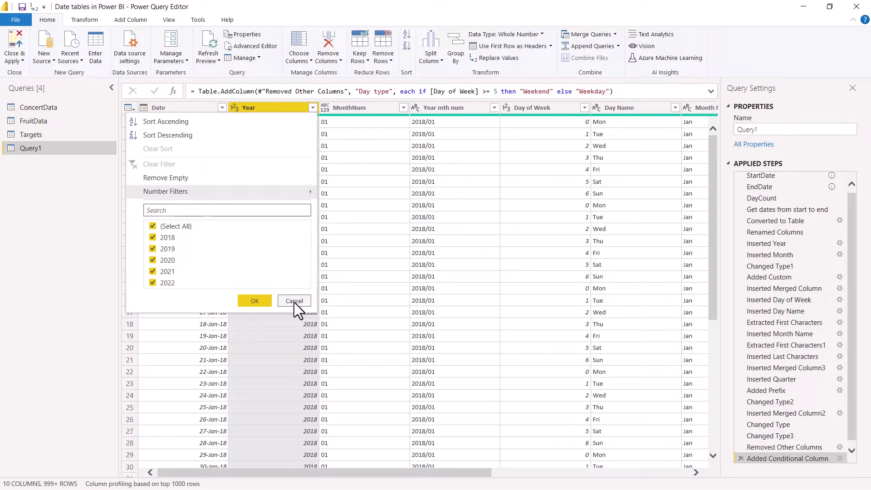
{"action": "left_click", "coordinate": [295, 303]}
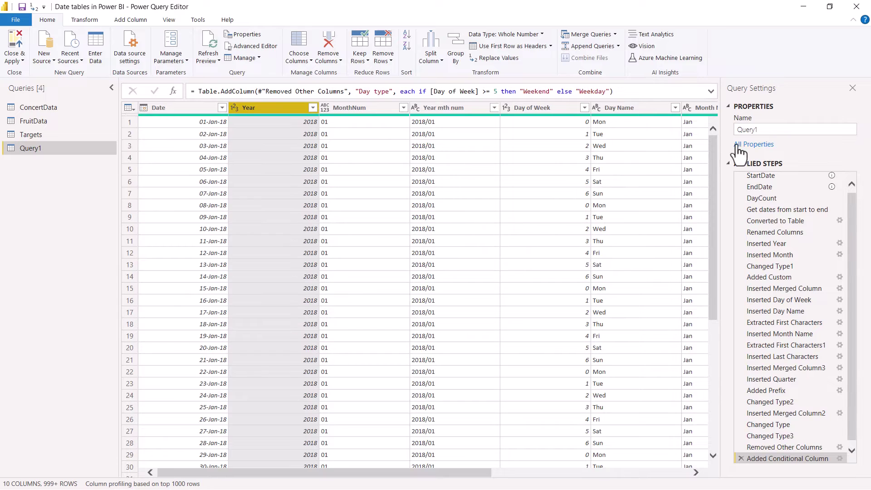
Rename the query as Date table, and load it into the data model
{"action": "double_click", "coordinate": [746, 129]}
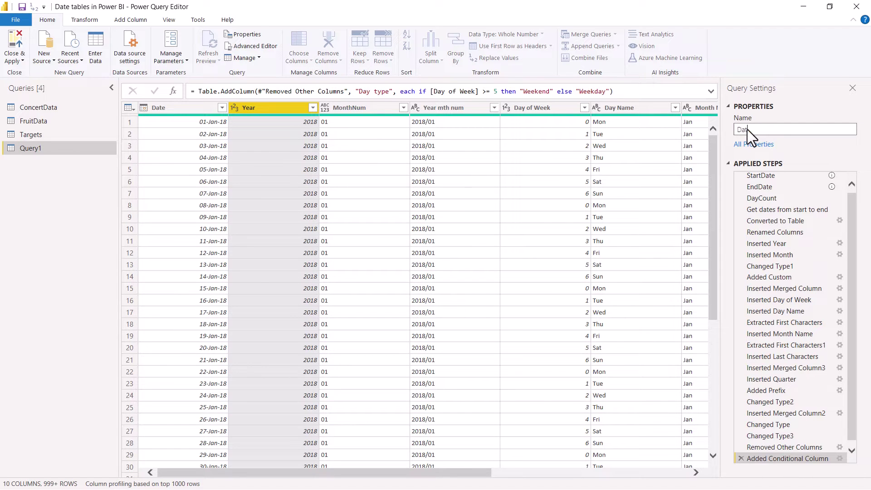
{"action": "type", "text": "Date table"}
{"action": "key", "text": "Return"}
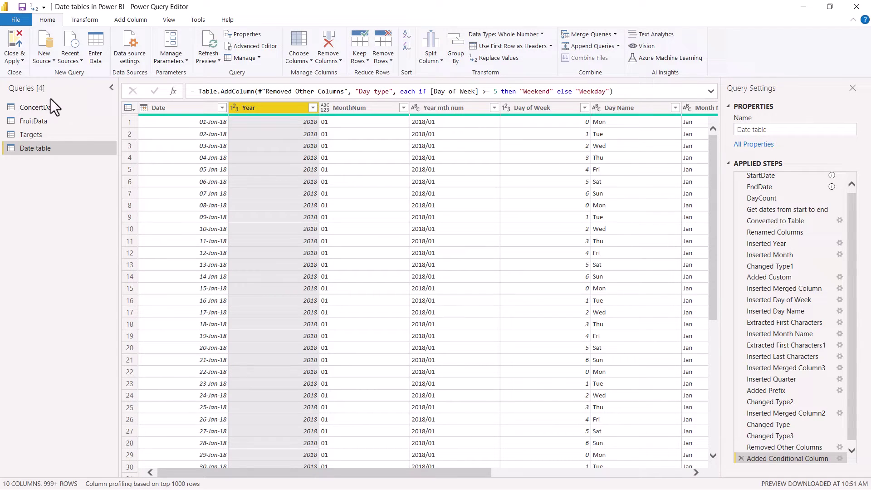
{"action": "left_click", "coordinate": [16, 44]}
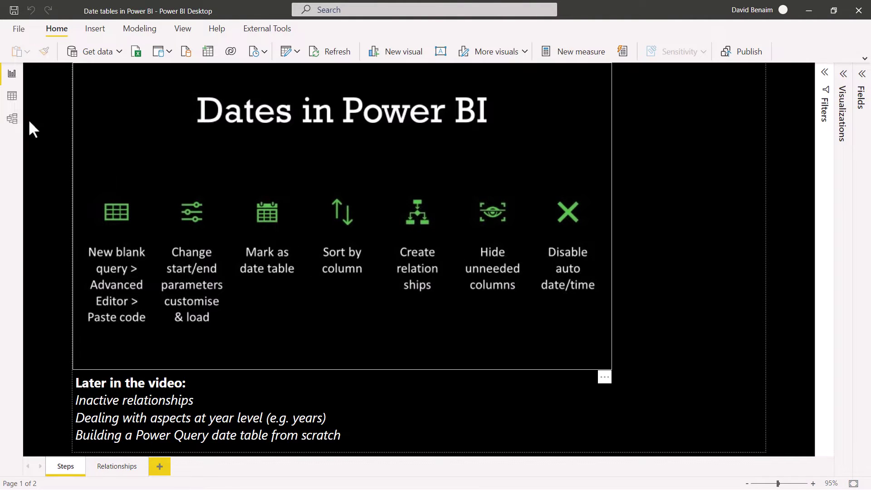
Mark the loaded Date table as a date table, using Date as its date column
{"action": "left_click", "coordinate": [12, 108]}
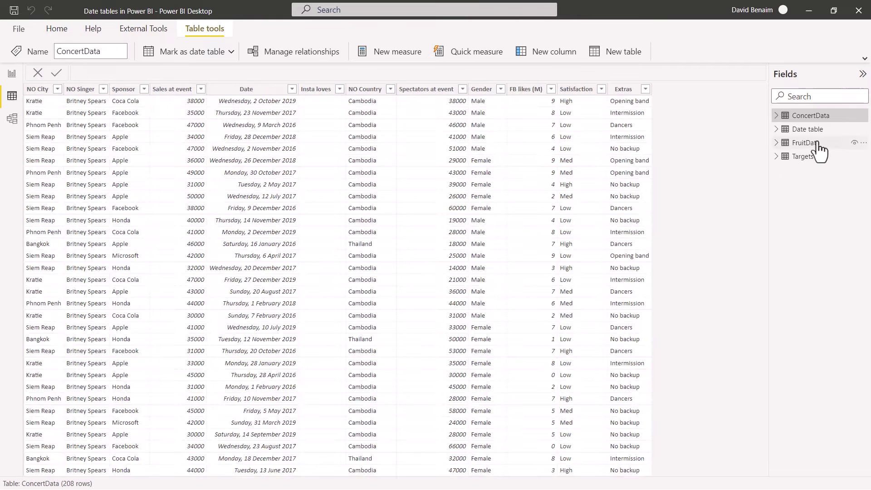
{"action": "left_click", "coordinate": [816, 130]}
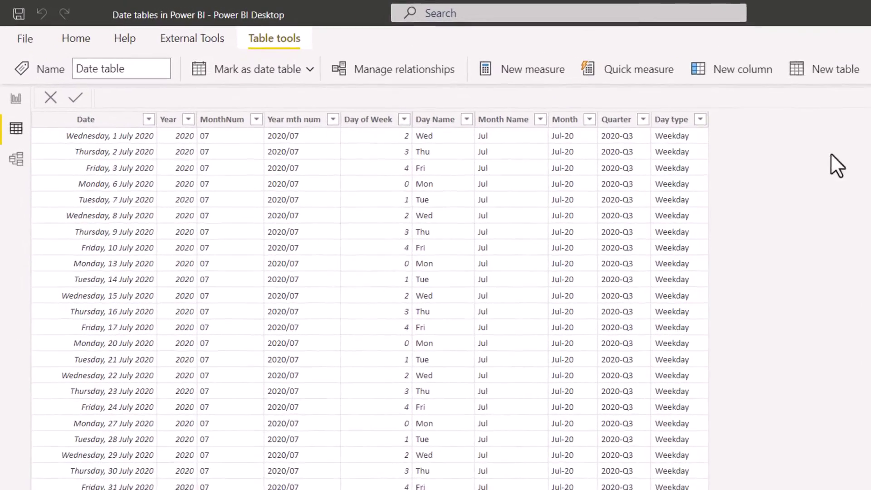
{"action": "left_click", "coordinate": [307, 73]}
{"action": "left_click", "coordinate": [273, 101]}
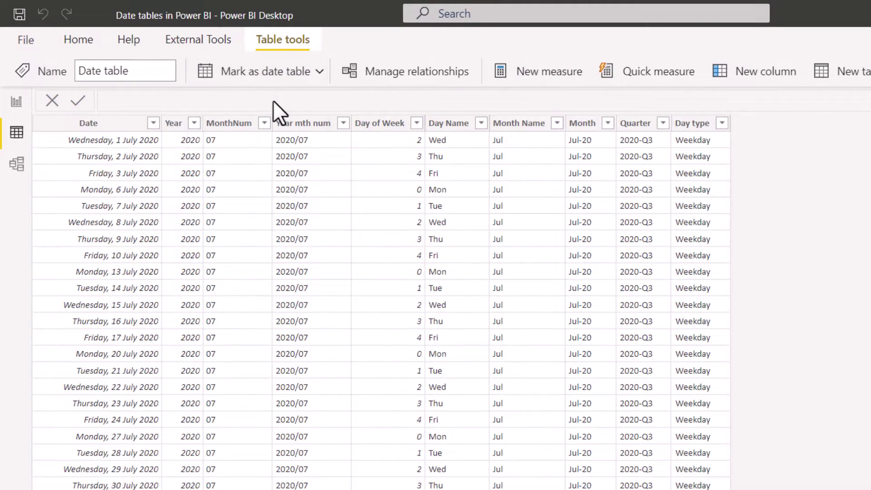
{"action": "left_click", "coordinate": [522, 322]}
{"action": "left_click", "coordinate": [408, 370]}
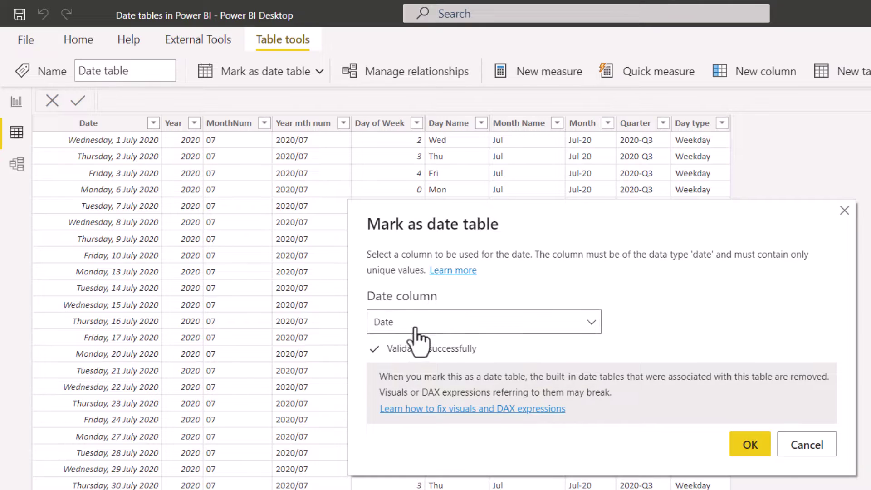
{"action": "left_click", "coordinate": [751, 445]}
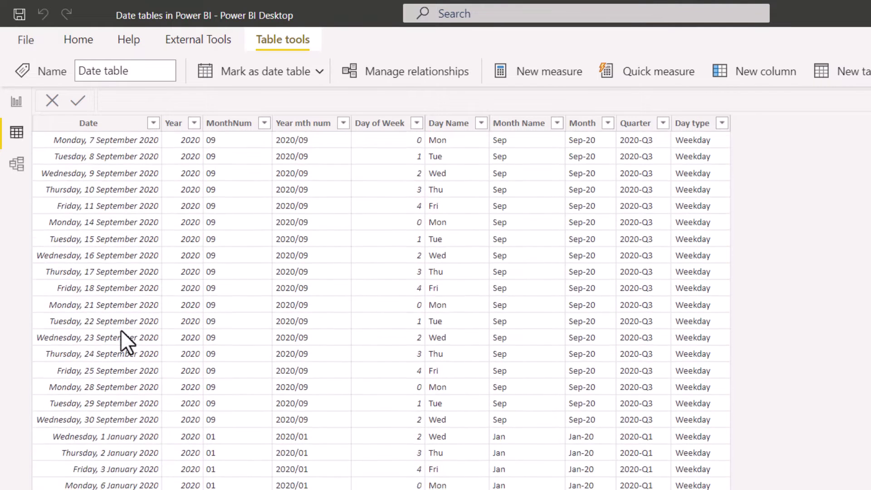
Sort the Date table by its Date column in ascending order and look through the rows
{"action": "left_click", "coordinate": [153, 124]}
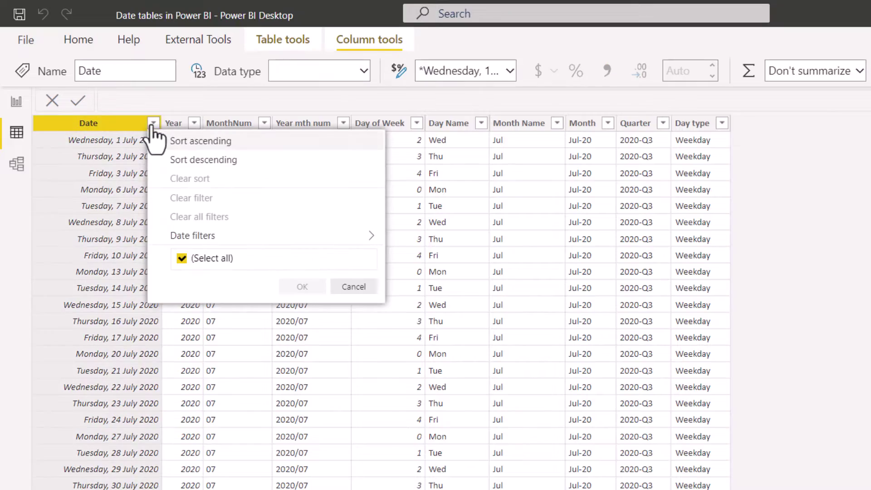
{"action": "left_click", "coordinate": [235, 141]}
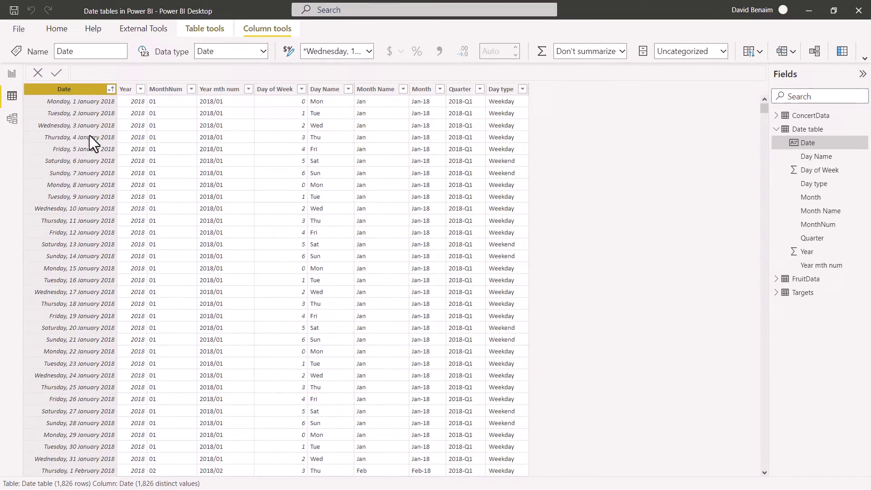
{"action": "scroll", "coordinate": [89, 154], "scroll_direction": "down", "scroll_amount": 20}
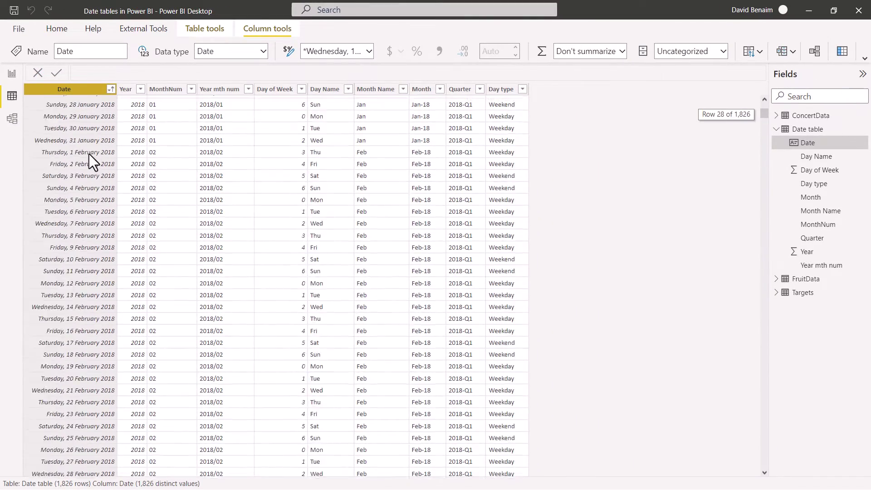
{"action": "scroll", "coordinate": [89, 157], "scroll_direction": "up", "scroll_amount": 20}
{"action": "scroll", "coordinate": [89, 156], "scroll_direction": "up", "scroll_amount": 20}
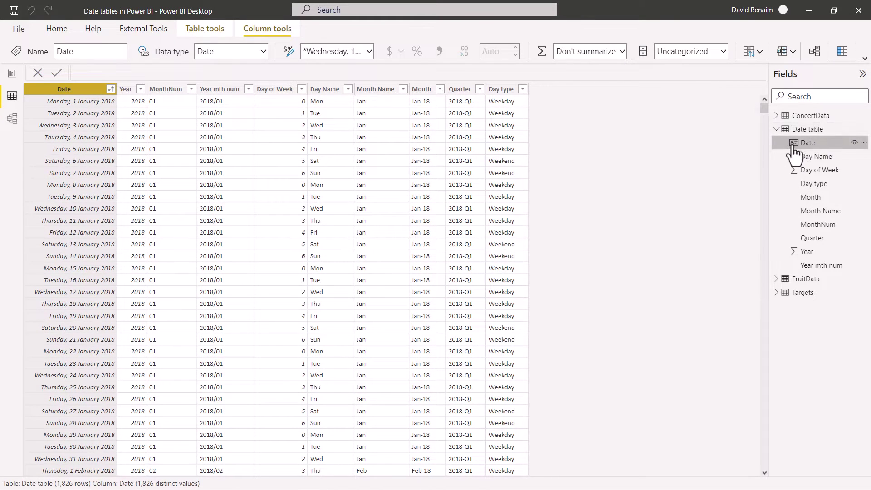
{"action": "left_click", "coordinate": [863, 143]}
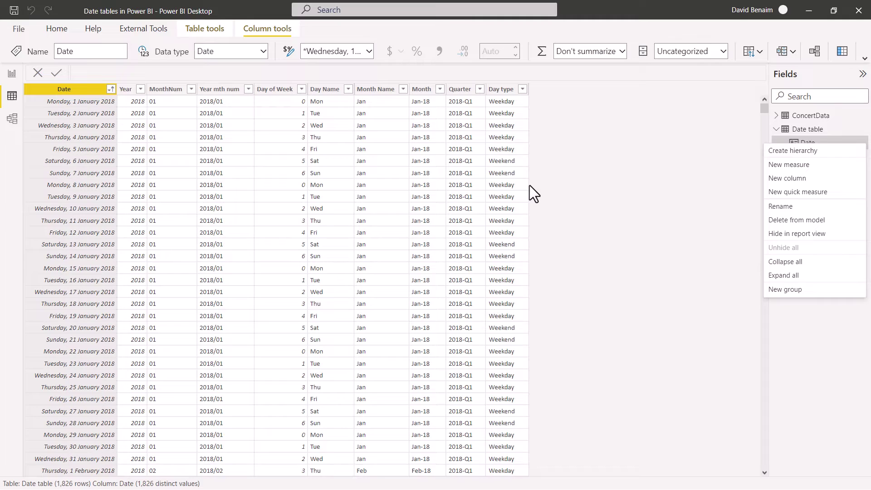
{"action": "left_click", "coordinate": [618, 191]}
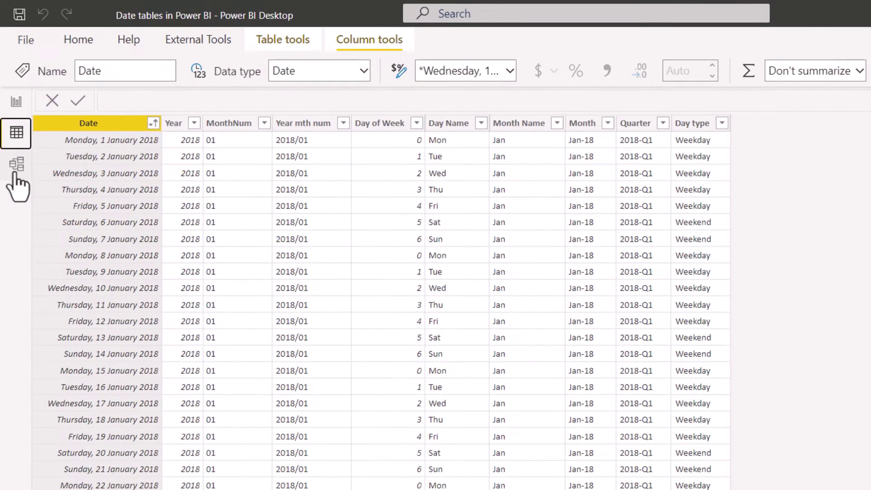
In the model diagram, place the Date table beside FruitData and relate ConcertData's Date field to the Date table's Date
{"action": "left_click", "coordinate": [16, 173]}
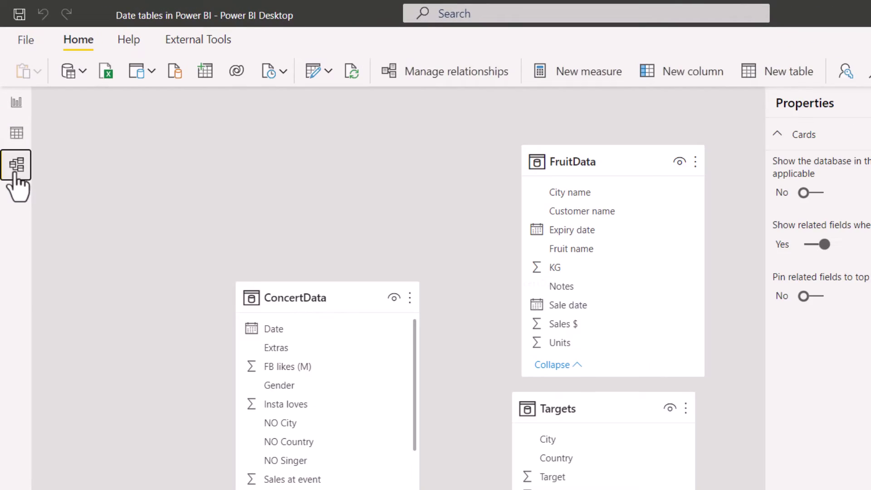
{"action": "scroll", "coordinate": [604, 135], "scroll_direction": "right", "scroll_amount": 5}
{"action": "left_click_drag", "start_coordinate": [615, 159], "coordinate": [132, 148]}
{"action": "left_click_drag", "start_coordinate": [314, 300], "coordinate": [165, 195]}
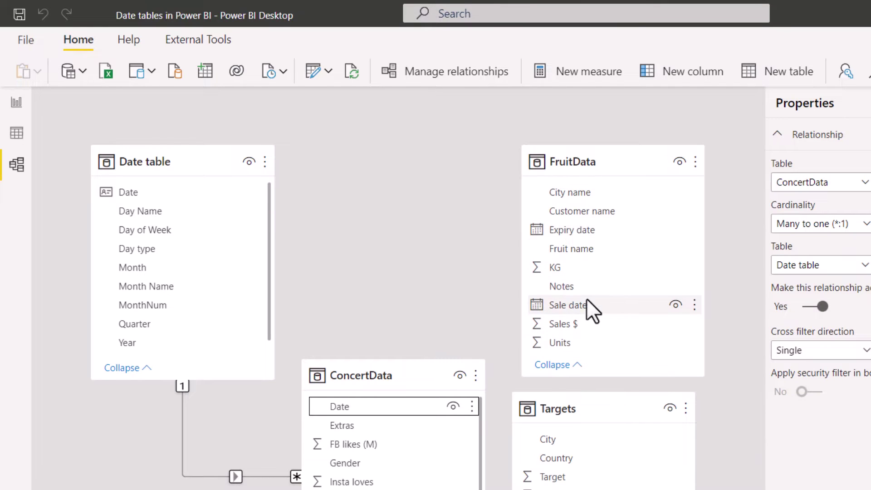
Relate FruitData's Sale date and Expiry date fields to the Date table's Date field
{"action": "left_click_drag", "start_coordinate": [613, 303], "coordinate": [137, 189]}
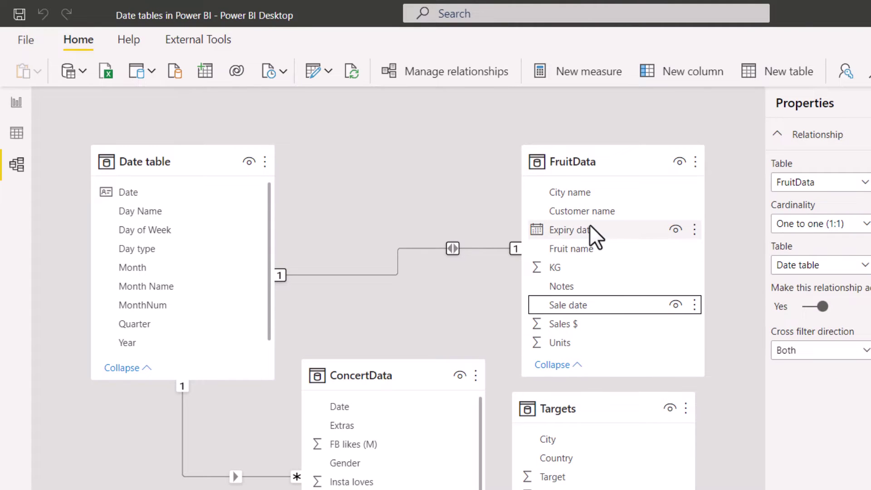
{"action": "left_click_drag", "start_coordinate": [603, 230], "coordinate": [181, 197]}
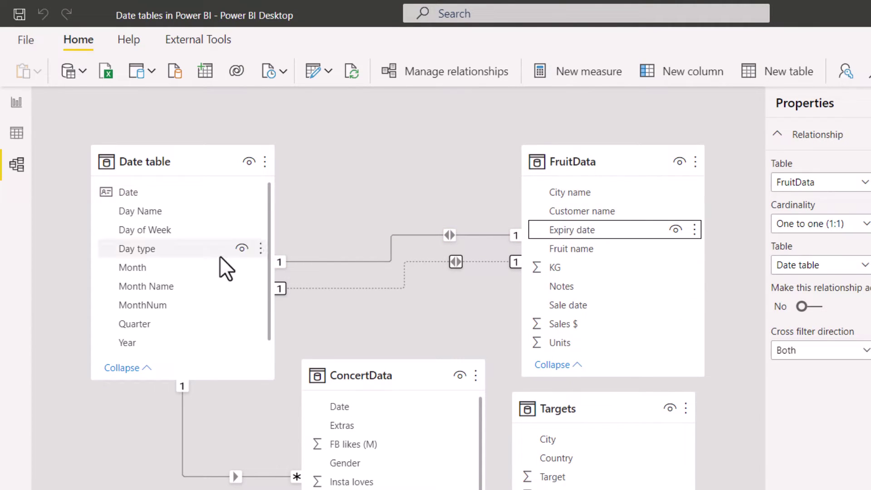
Set the FruitData Sale date and Expiry date relationships to Many to one (*:1) cardinality with Single cross filter direction
{"action": "left_click", "coordinate": [392, 240]}
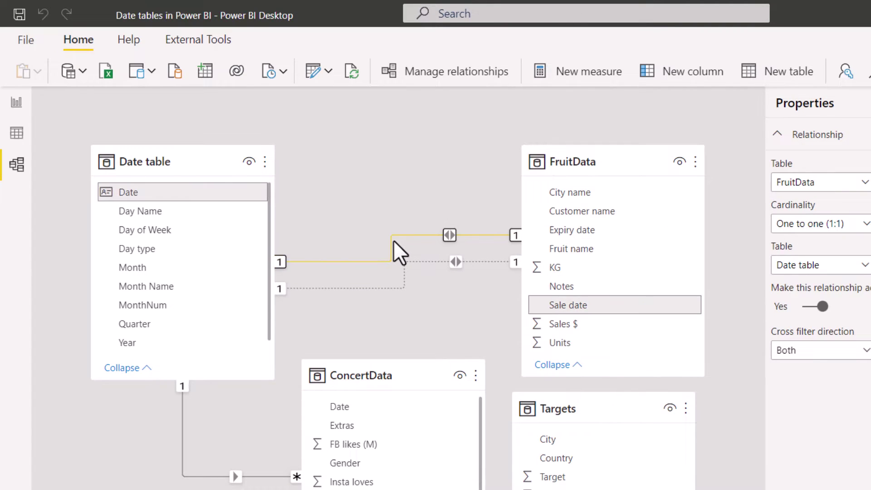
{"action": "double_click", "coordinate": [393, 240]}
{"action": "left_click", "coordinate": [480, 463]}
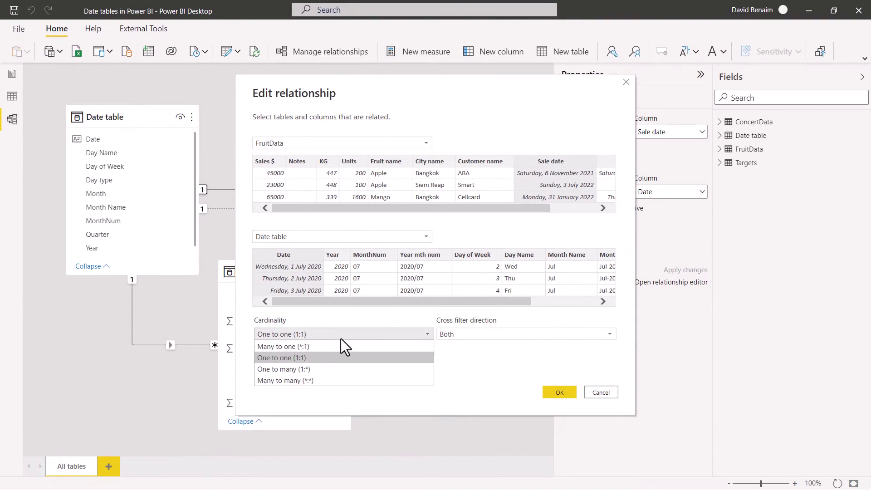
{"action": "left_click", "coordinate": [383, 420]}
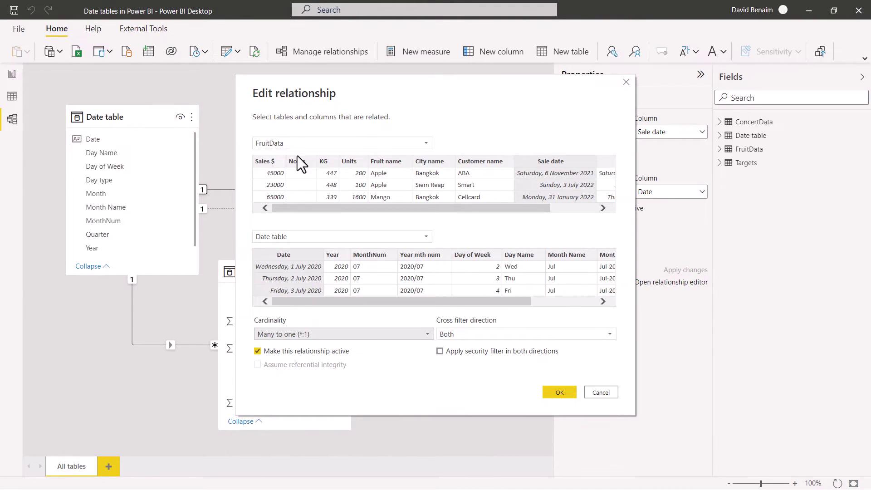
{"action": "left_click", "coordinate": [487, 338]}
{"action": "left_click", "coordinate": [482, 346]}
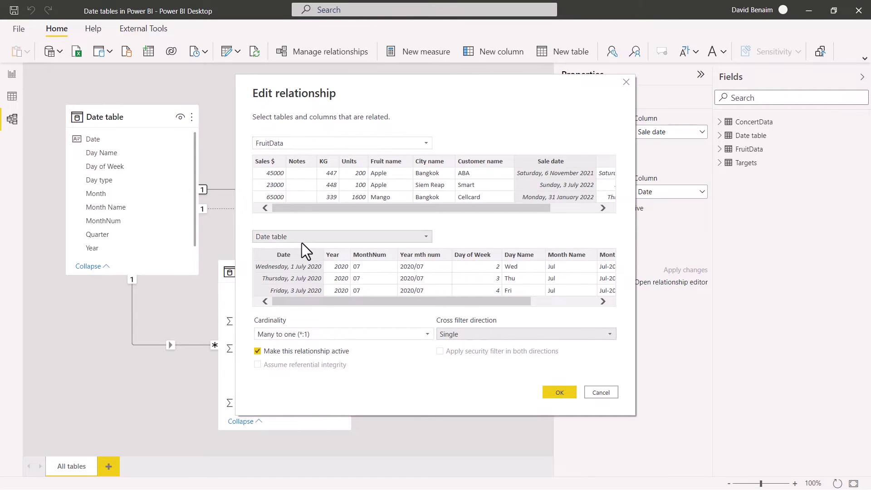
{"action": "left_click", "coordinate": [560, 393]}
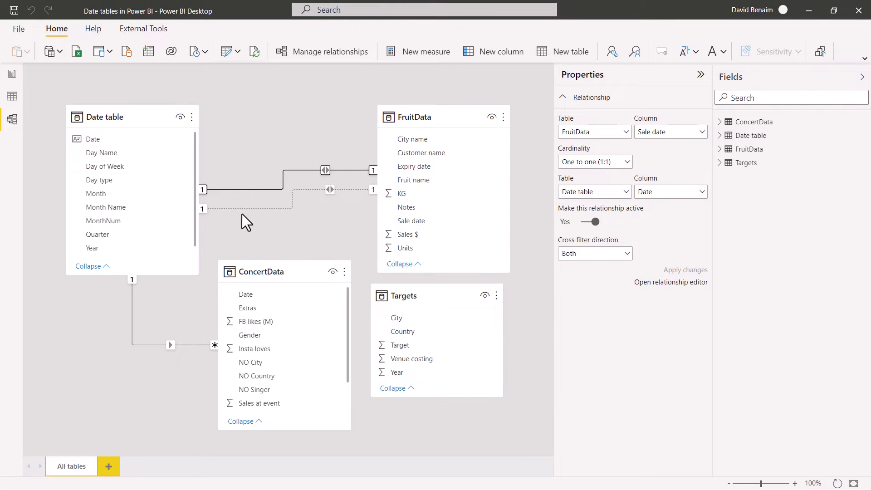
{"action": "left_click", "coordinate": [294, 200]}
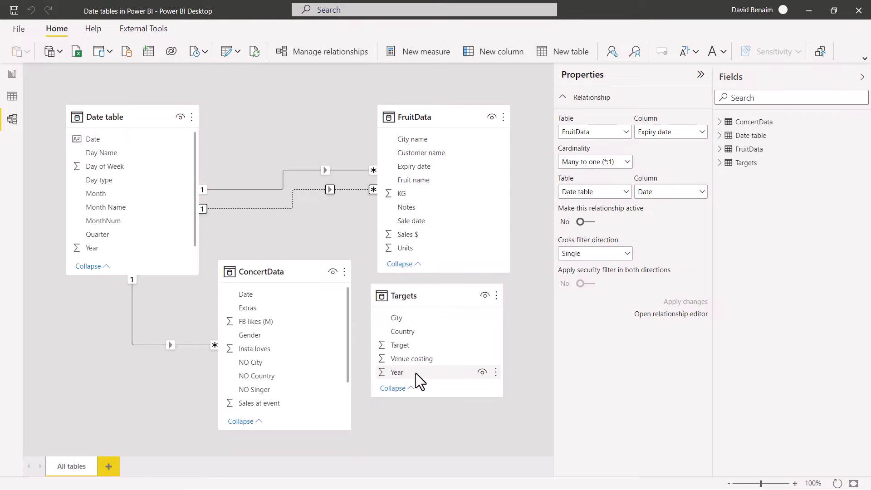
{"action": "left_click", "coordinate": [423, 290]}
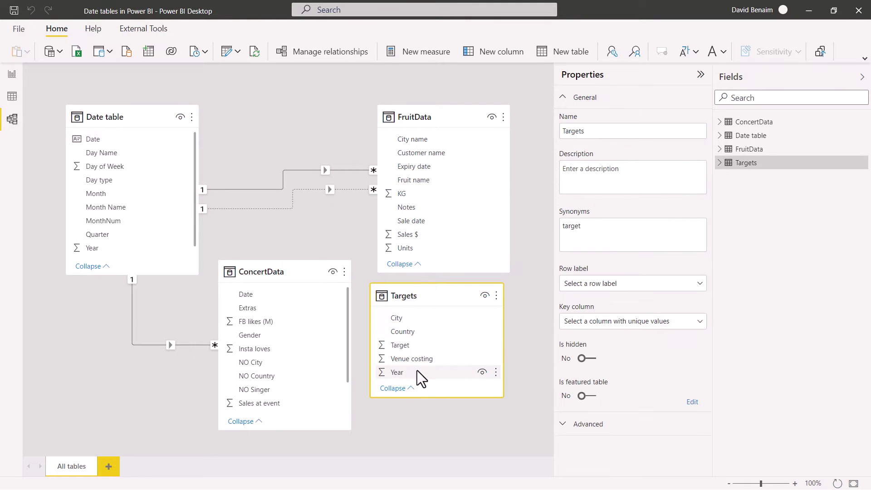
{"action": "left_click_drag", "start_coordinate": [417, 370], "coordinate": [145, 246]}
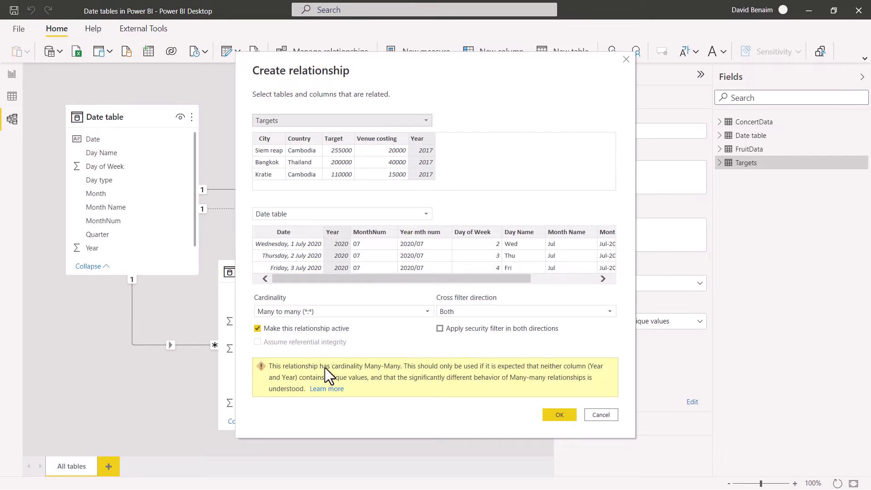
{"action": "left_click", "coordinate": [600, 415]}
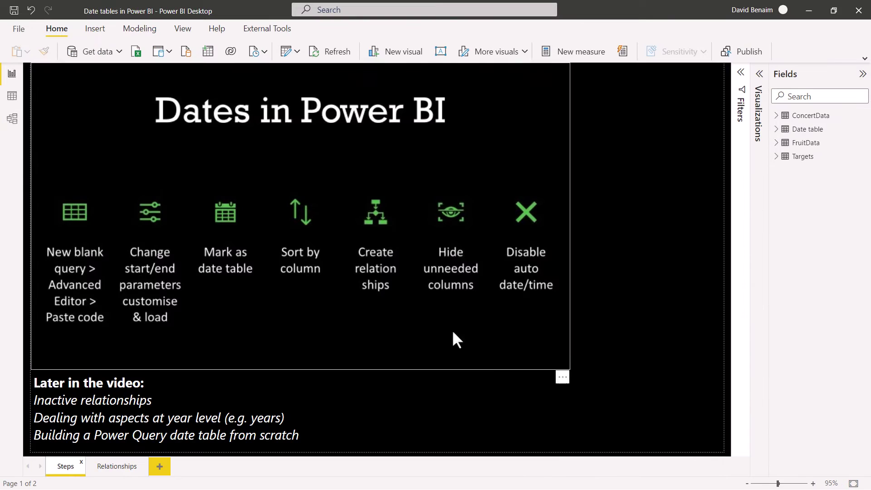
On a new report page, create a column chart of ConcertData's Sales by the Date table's Date and enlarge it
{"action": "left_click", "coordinate": [159, 466]}
{"action": "left_click", "coordinate": [776, 116]}
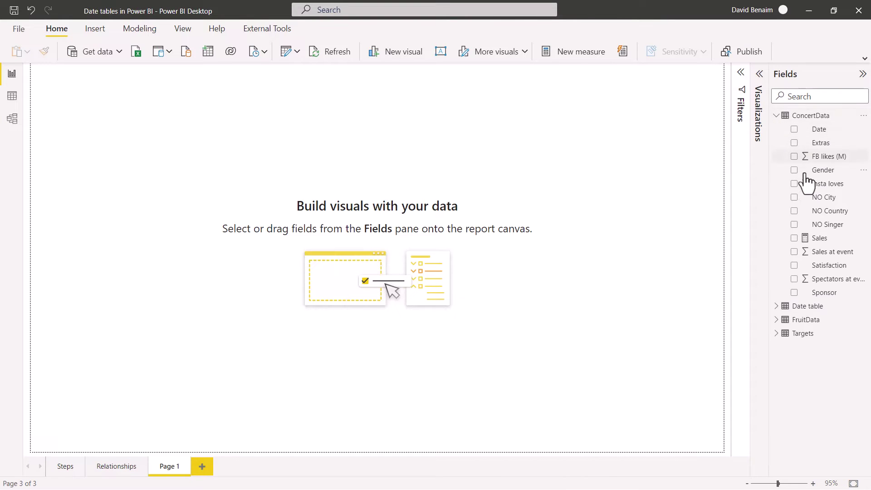
{"action": "left_click_drag", "start_coordinate": [819, 238], "coordinate": [319, 171]}
{"action": "left_click", "coordinate": [776, 307]}
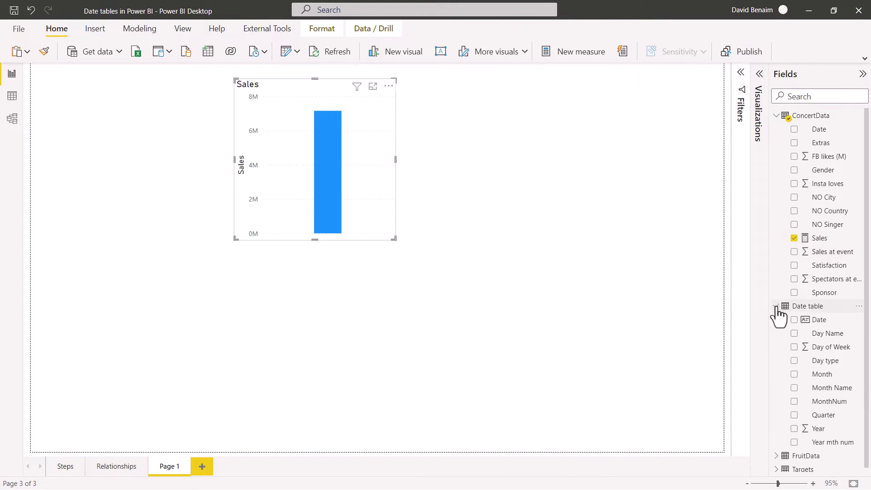
{"action": "left_click", "coordinate": [794, 320]}
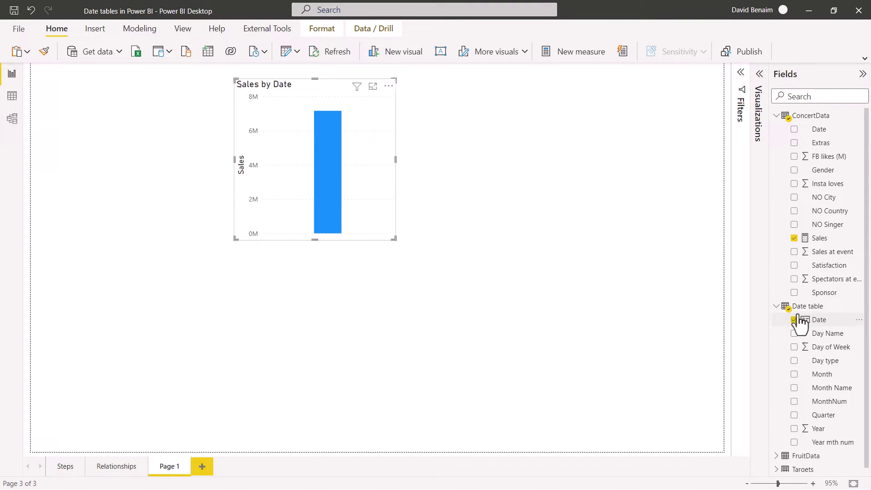
{"action": "left_click_drag", "start_coordinate": [396, 239], "coordinate": [448, 277]}
{"action": "left_click_drag", "start_coordinate": [513, 291], "coordinate": [665, 298]}
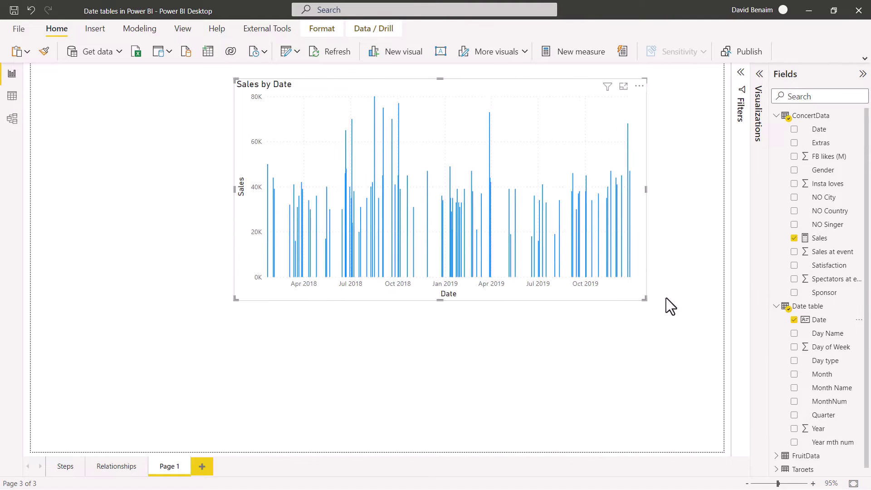
Convert the Sales by Date chart to a line chart and resize it to be slightly wider and much shorter
{"action": "left_click", "coordinate": [759, 74]}
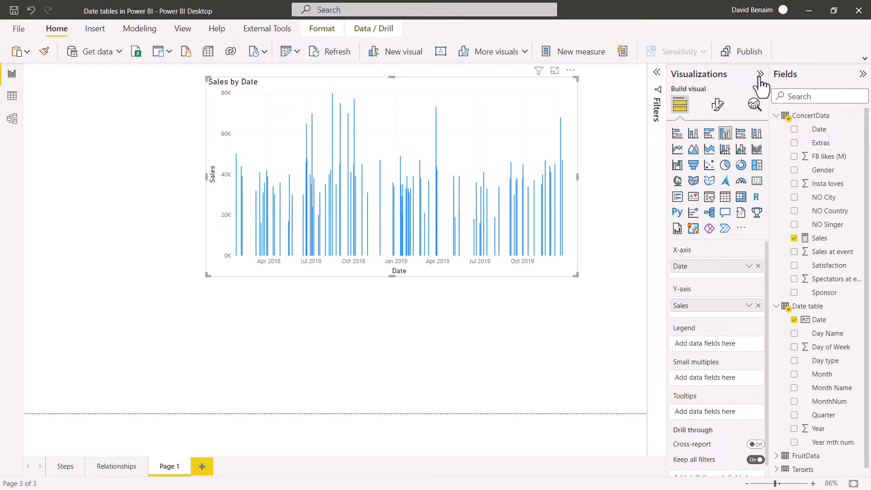
{"action": "left_click", "coordinate": [677, 149]}
{"action": "left_click_drag", "start_coordinate": [574, 273], "coordinate": [598, 204]}
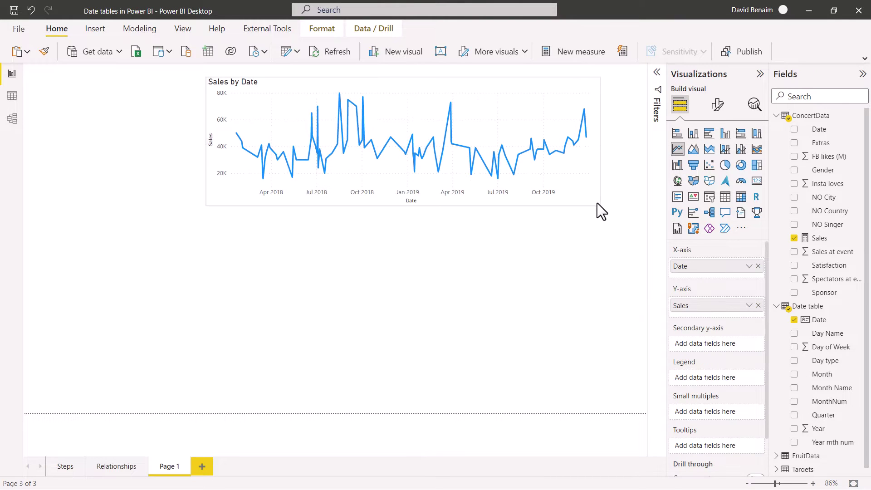
Add a column chart of Sales by the Date table's Month below the line chart and sort its axis by Month
{"action": "left_click_drag", "start_coordinate": [819, 241], "coordinate": [433, 330]}
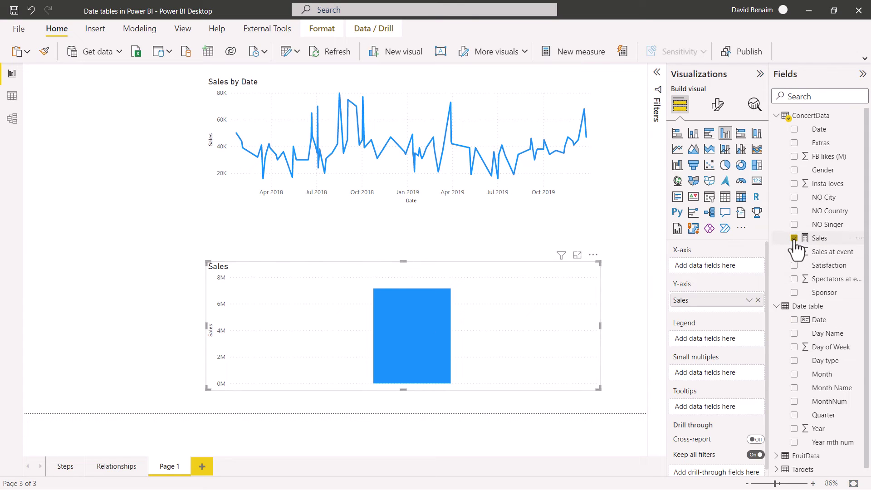
{"action": "left_click", "coordinate": [794, 375]}
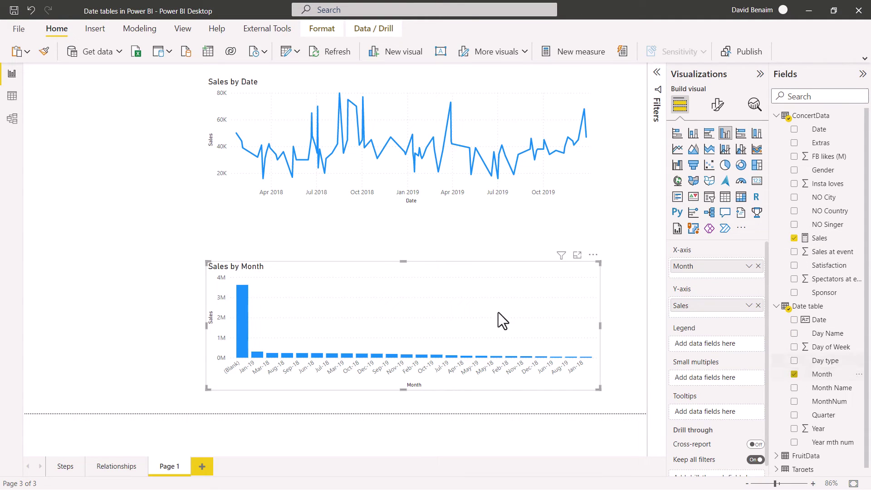
{"action": "left_click_drag", "start_coordinate": [402, 263], "coordinate": [411, 210]}
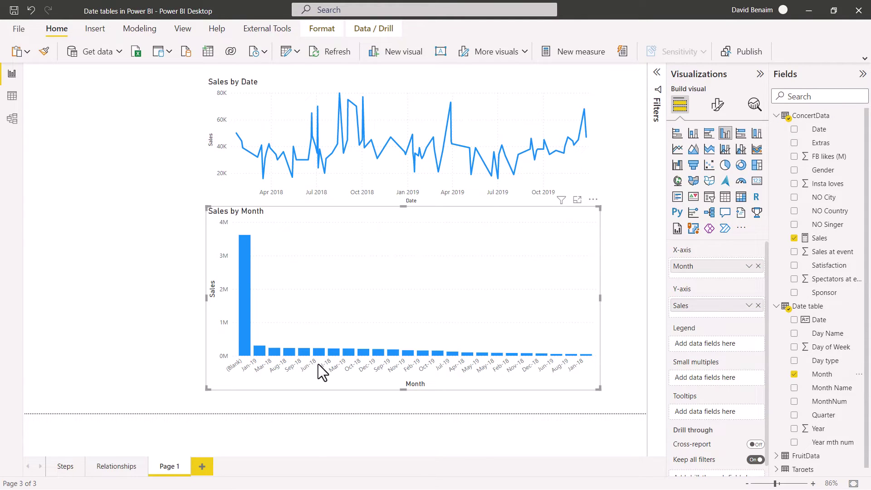
{"action": "left_click", "coordinate": [592, 199]}
{"action": "mouse_move", "coordinate": [630, 268]}
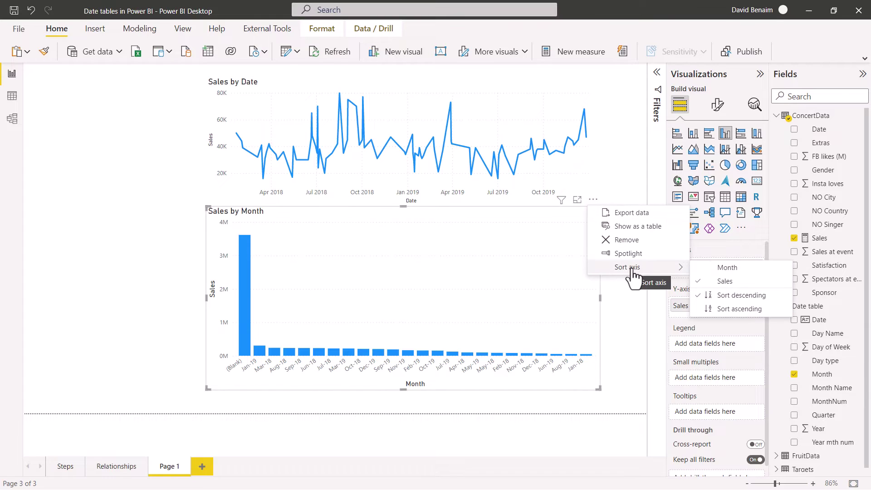
{"action": "left_click", "coordinate": [736, 268]}
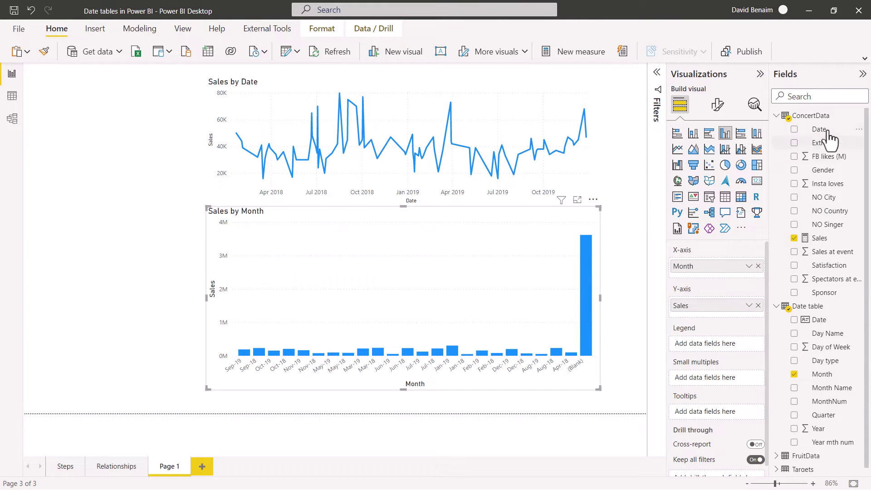
Add a compact table of ConcertData's Date values beside the line chart, sorted from the latest date
{"action": "left_click_drag", "start_coordinate": [823, 132], "coordinate": [97, 200]}
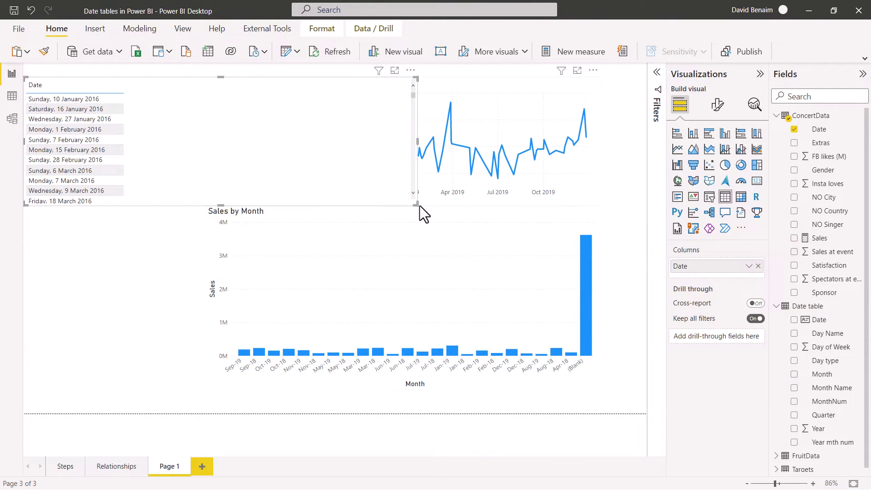
{"action": "left_click_drag", "start_coordinate": [385, 214], "coordinate": [147, 353]}
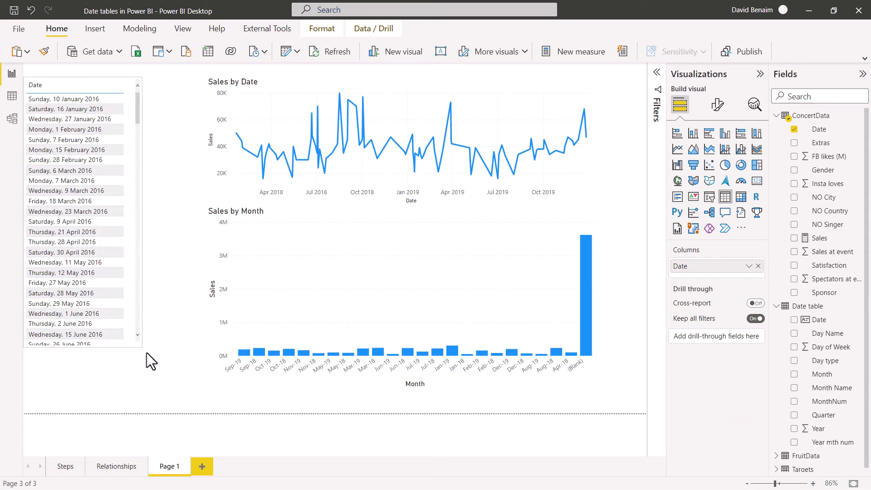
{"action": "left_click", "coordinate": [85, 88]}
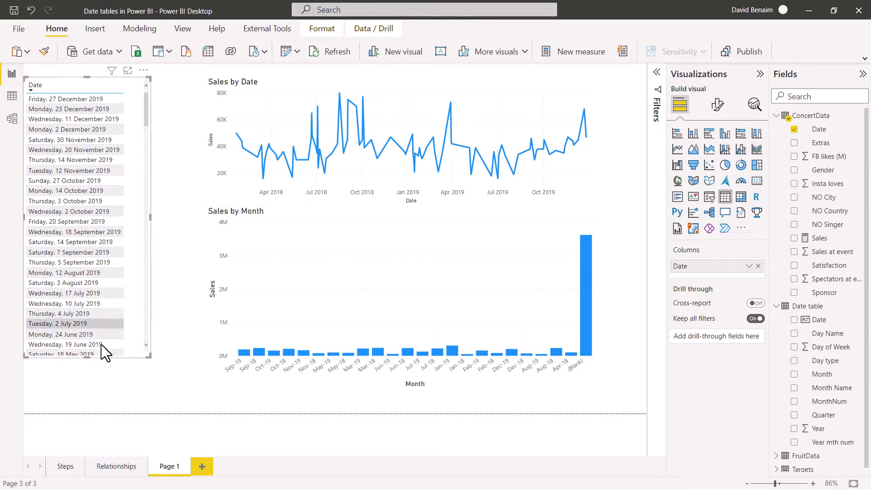
{"action": "left_click_drag", "start_coordinate": [86, 356], "coordinate": [107, 188]}
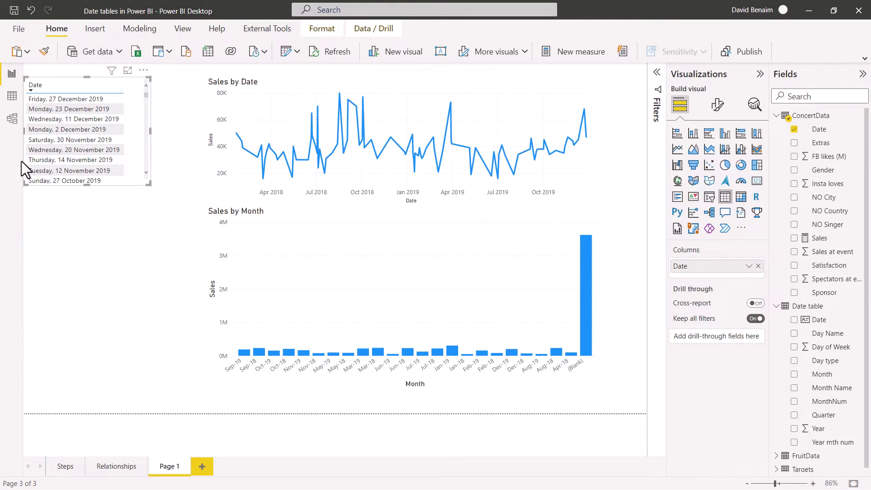
Add a table of FruitData's Expiry date and Sale date below the concert dates table and size it to fit both columns
{"action": "scroll", "coordinate": [812, 345], "scroll_direction": "down", "scroll_amount": 1}
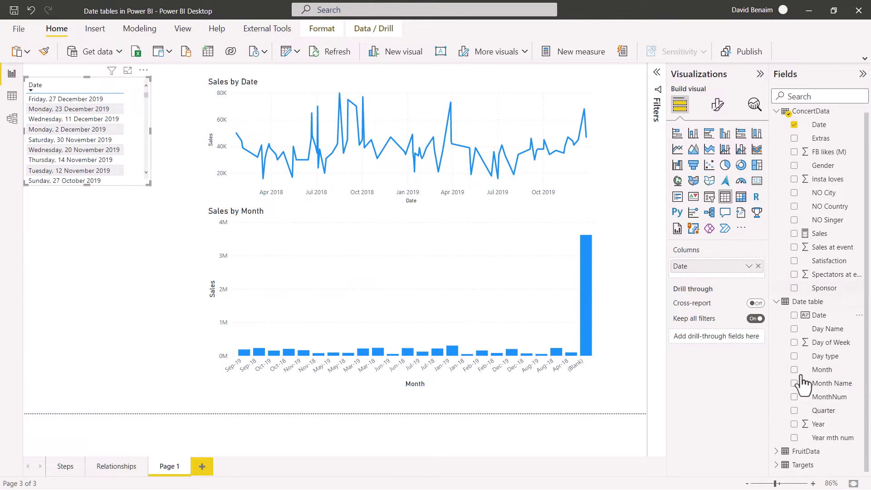
{"action": "left_click", "coordinate": [777, 451]}
{"action": "scroll", "coordinate": [811, 408], "scroll_direction": "down", "scroll_amount": 3}
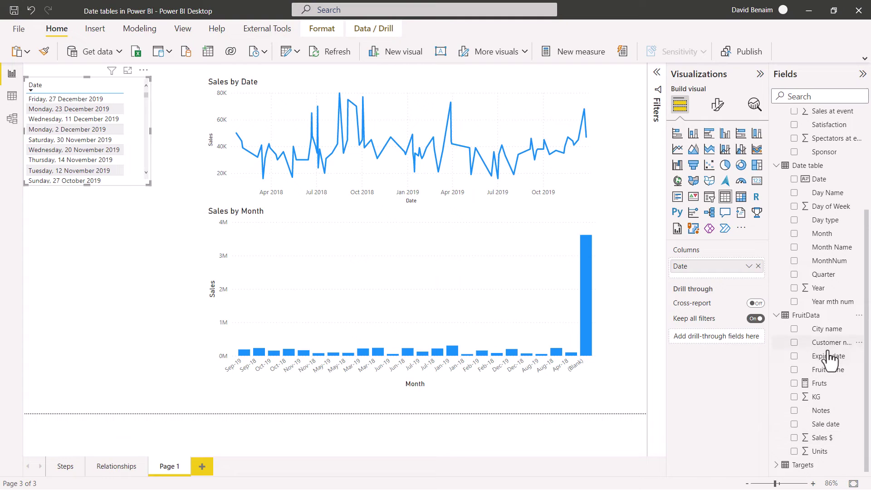
{"action": "left_click_drag", "start_coordinate": [833, 358], "coordinate": [132, 300]}
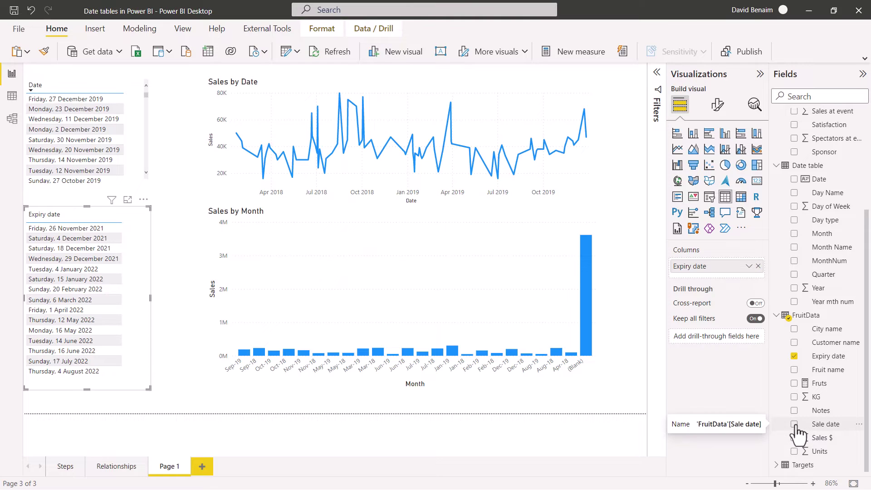
{"action": "left_click_drag", "start_coordinate": [796, 434], "coordinate": [150, 302]}
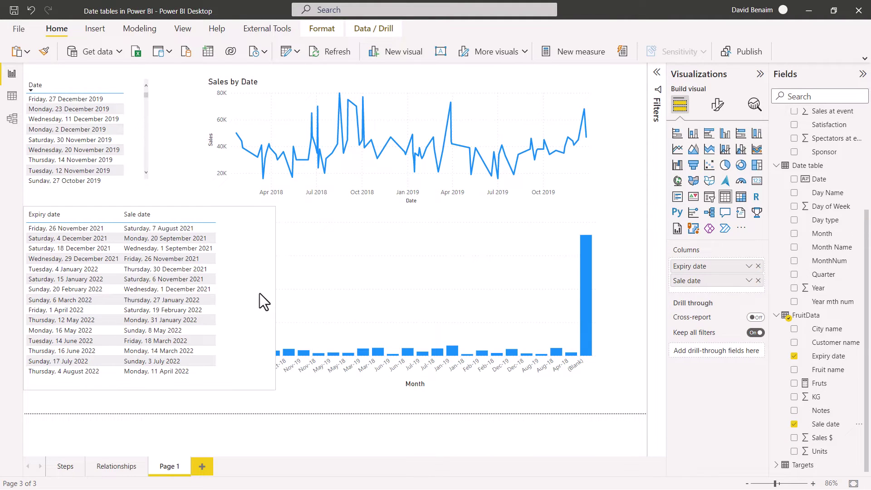
{"action": "left_click_drag", "start_coordinate": [259, 295], "coordinate": [238, 311]}
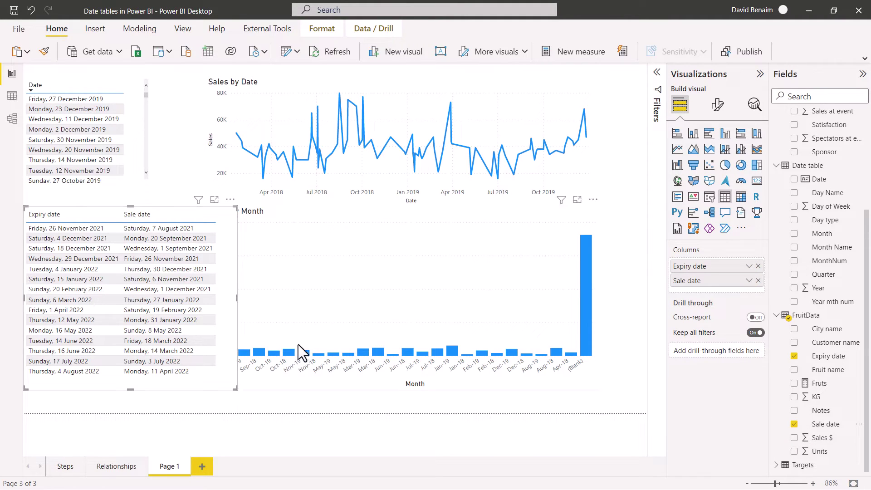
Add a table of Targets' Year beside the Sales by Month chart, with Year left unsummarised so it lists individual years
{"action": "left_click", "coordinate": [776, 465]}
{"action": "left_click_drag", "start_coordinate": [817, 464], "coordinate": [637, 374]}
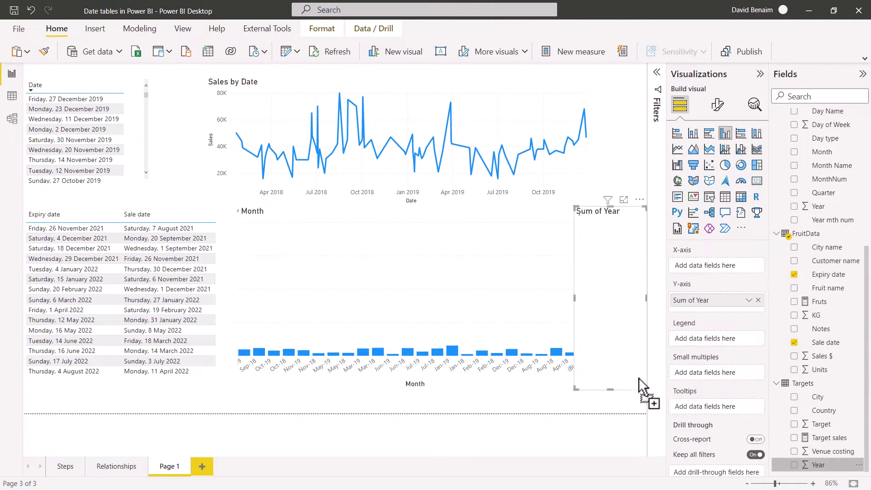
{"action": "left_click", "coordinate": [725, 198]}
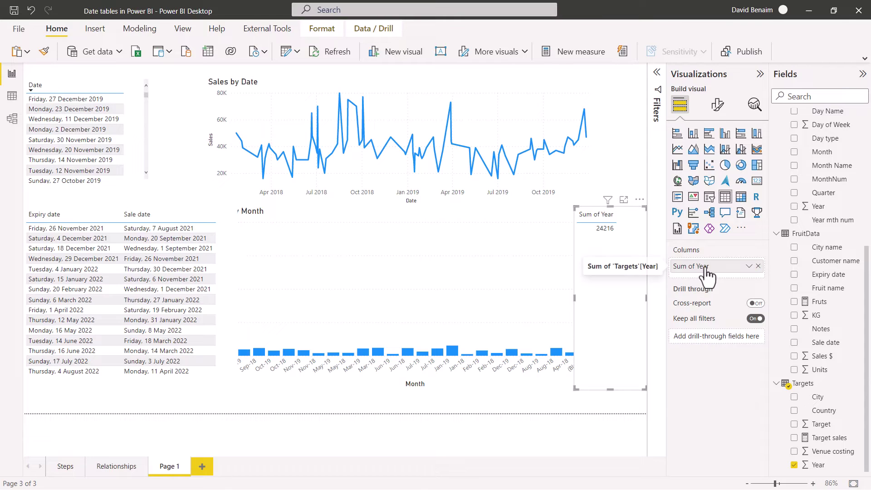
{"action": "left_click", "coordinate": [748, 267]}
{"action": "left_click", "coordinate": [795, 112]}
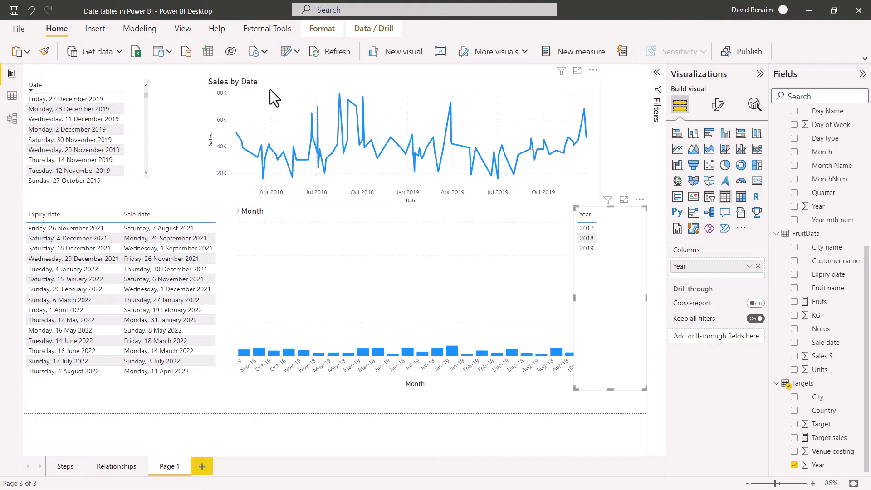
In Power Query Editor, change the Date table's StartDate step to 2016, 1, 1 and apply the changes to the model
{"action": "left_click", "coordinate": [289, 54]}
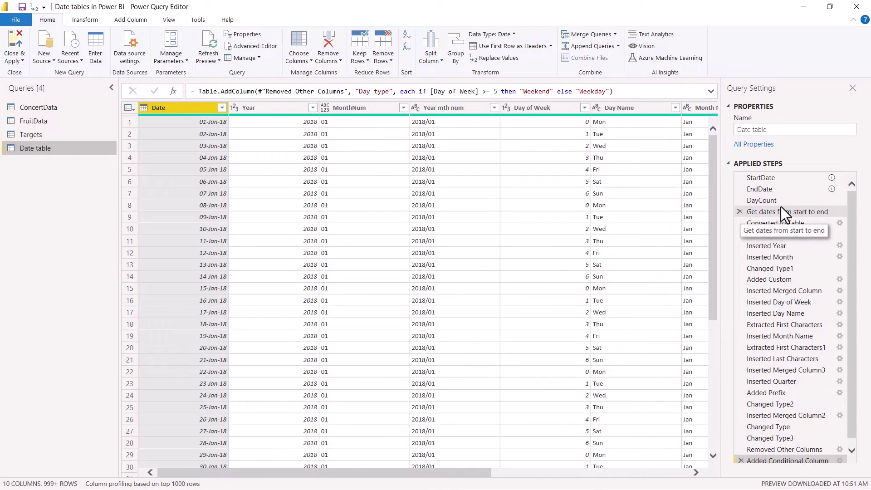
{"action": "left_click", "coordinate": [777, 180]}
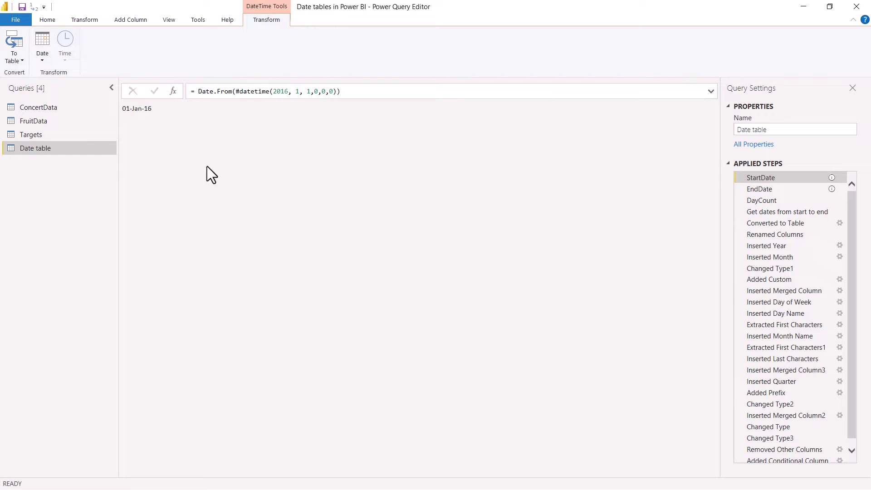
{"action": "left_click", "coordinate": [48, 20]}
{"action": "left_click", "coordinate": [21, 37]}
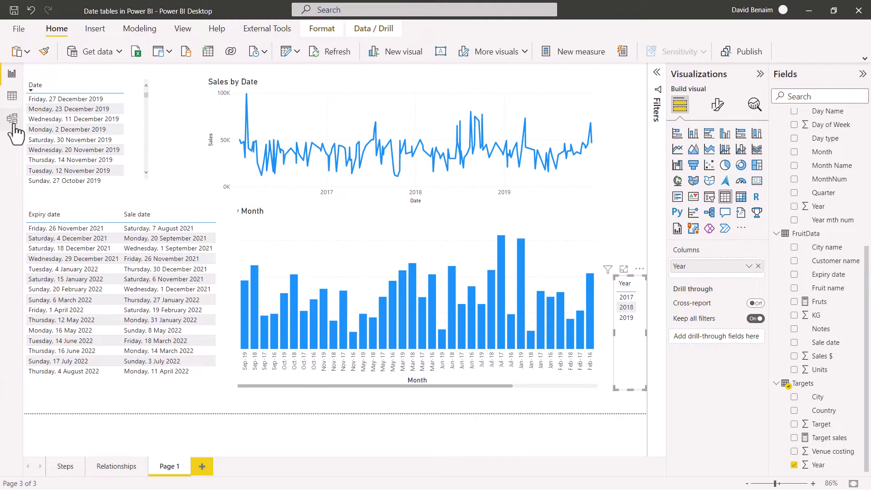
Set the Date table's Month column to sort by Year mth num and return to the report page
{"action": "left_click", "coordinate": [13, 97]}
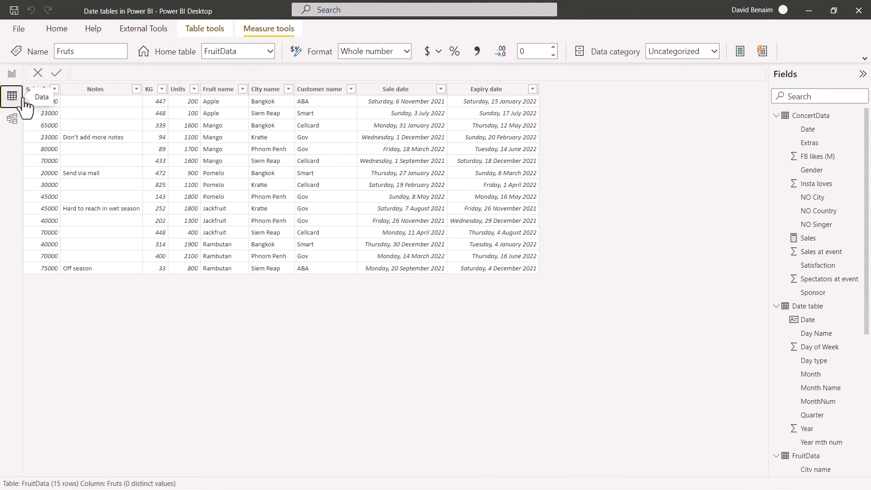
{"action": "left_click", "coordinate": [808, 320]}
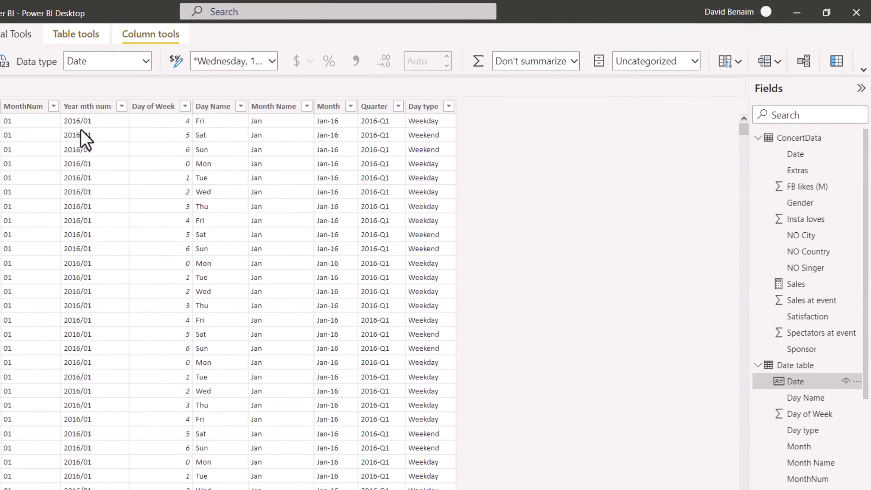
{"action": "left_click", "coordinate": [332, 108]}
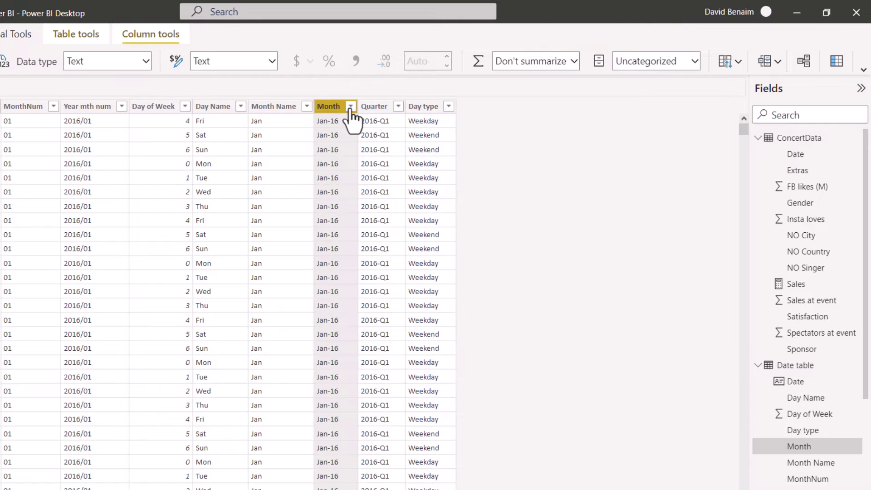
{"action": "left_click", "coordinate": [737, 60]}
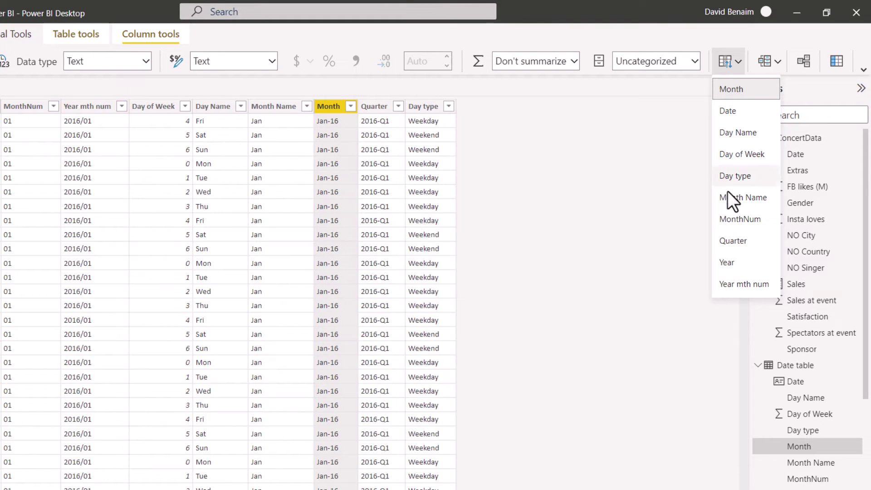
{"action": "left_click", "coordinate": [748, 284]}
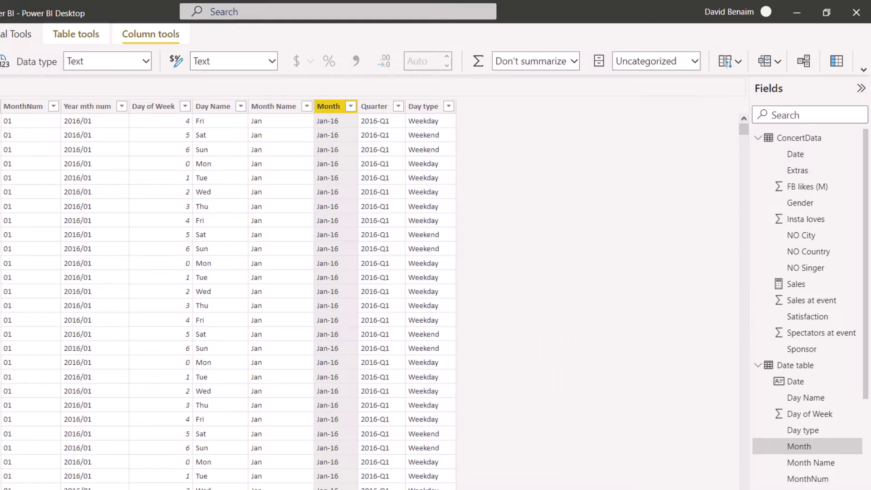
{"action": "left_click", "coordinate": [1, 93]}
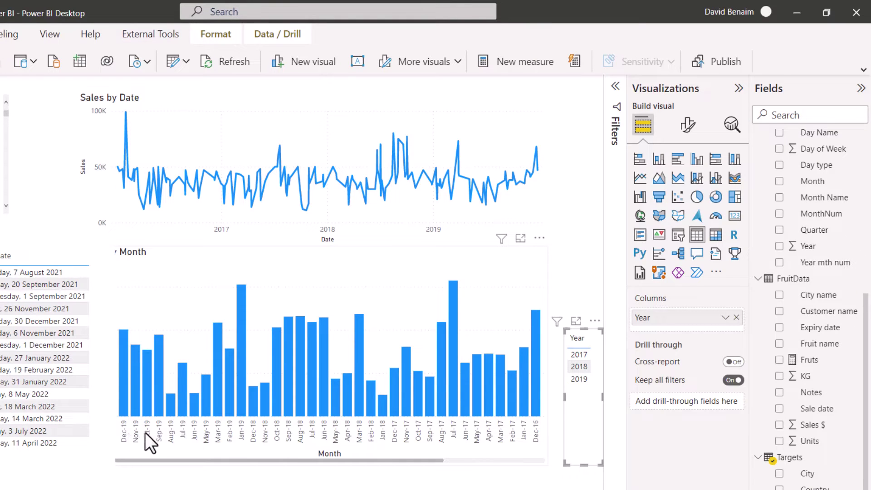
Sort the Sales by Month chart's axis in ascending month order
{"action": "left_click", "coordinate": [539, 238]}
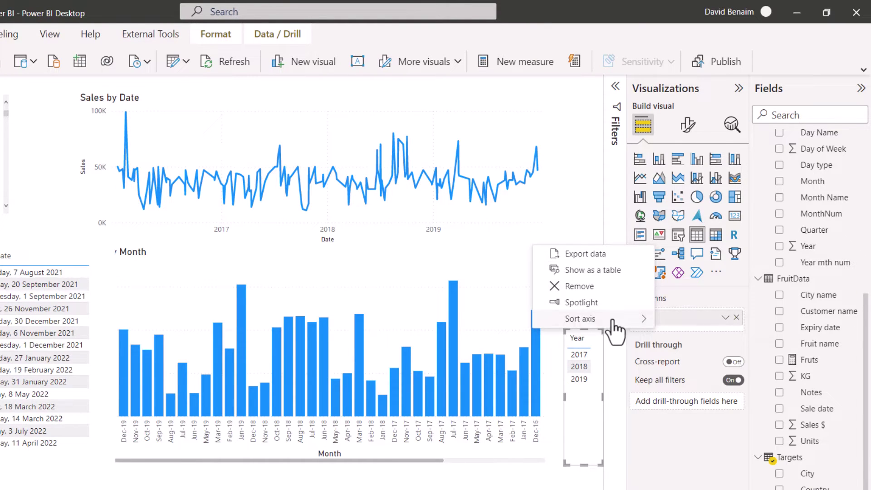
{"action": "mouse_move", "coordinate": [644, 319]}
{"action": "left_click", "coordinate": [702, 368]}
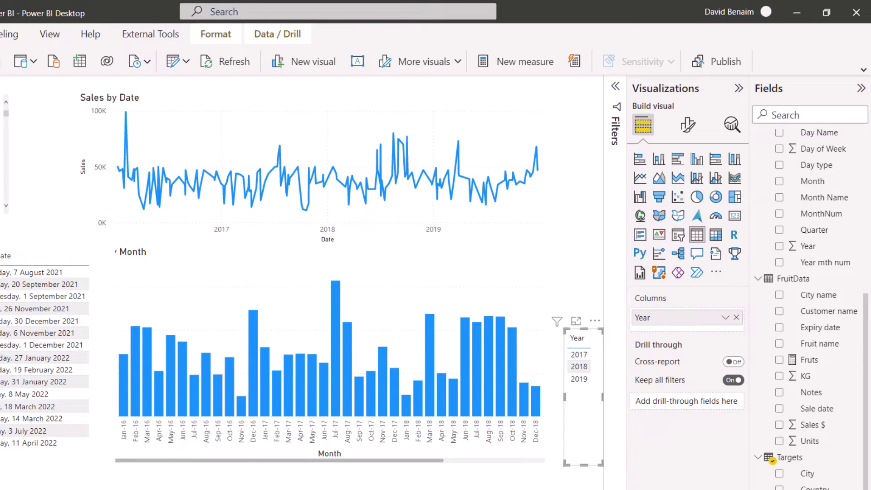
In the data view, try to sort the Date table's Month Name column by Quarter
{"action": "left_click", "coordinate": [2, 114]}
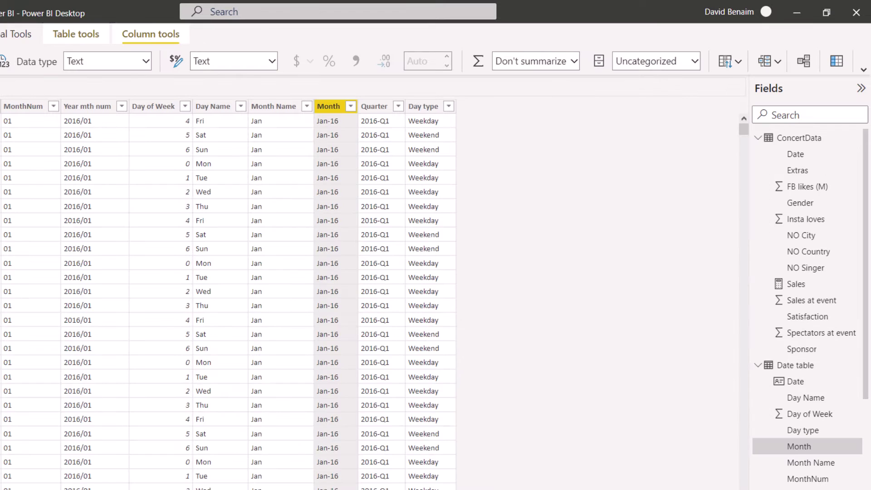
{"action": "left_click", "coordinate": [271, 109]}
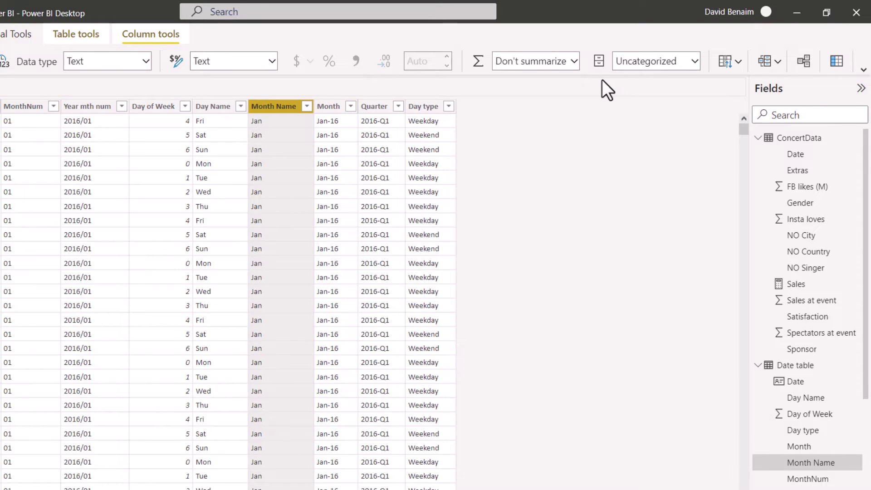
{"action": "left_click", "coordinate": [729, 62]}
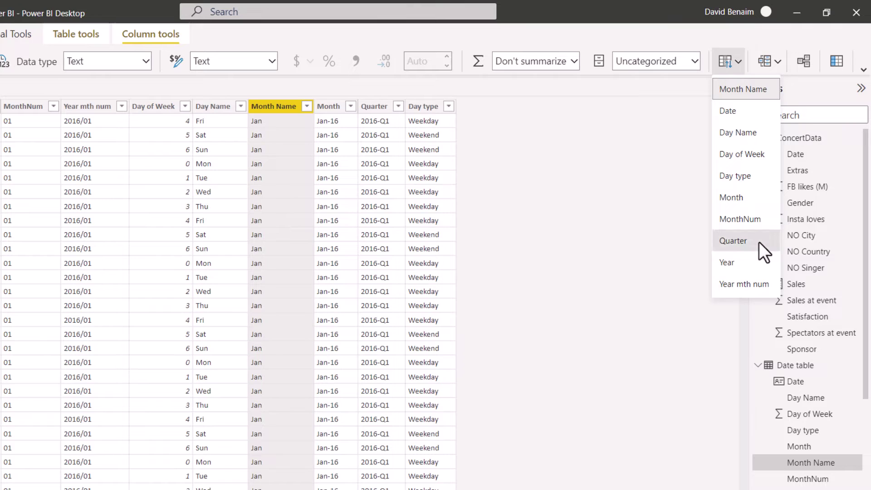
{"action": "left_click", "coordinate": [733, 241]}
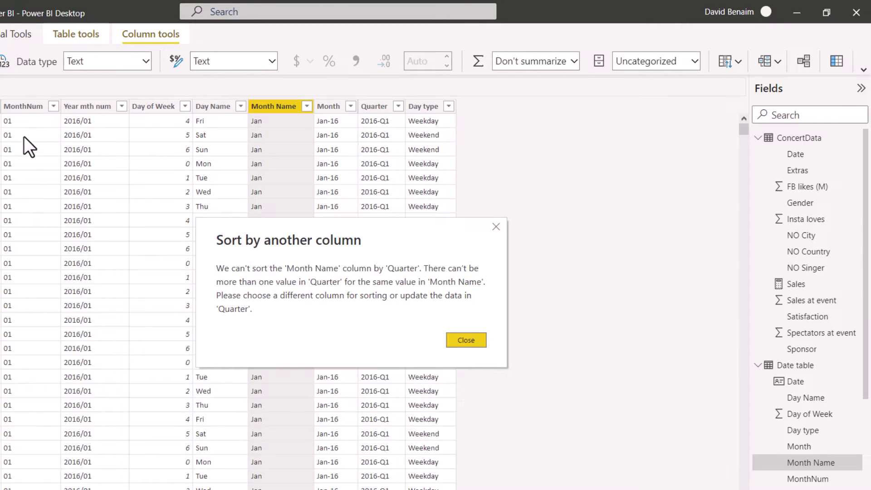
{"action": "left_click", "coordinate": [496, 226]}
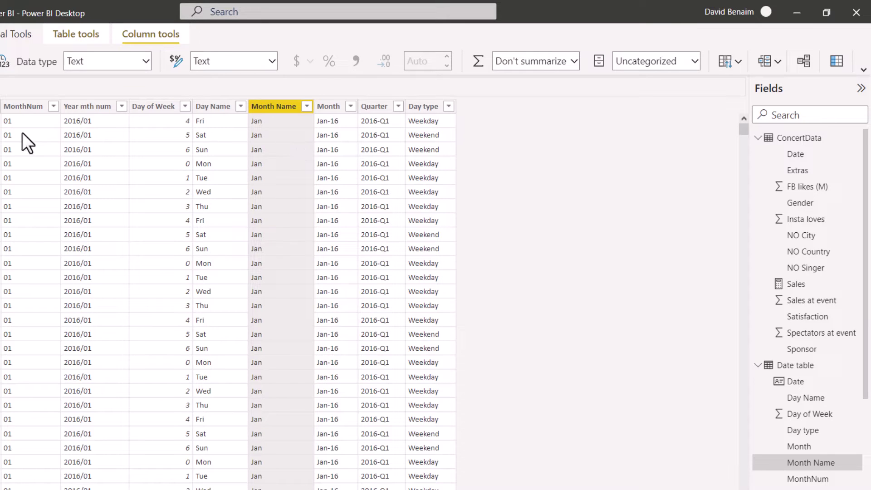
Sort the Month Name column by MonthNum and open the sort-by-column choices for Day Name
{"action": "left_click", "coordinate": [741, 62]}
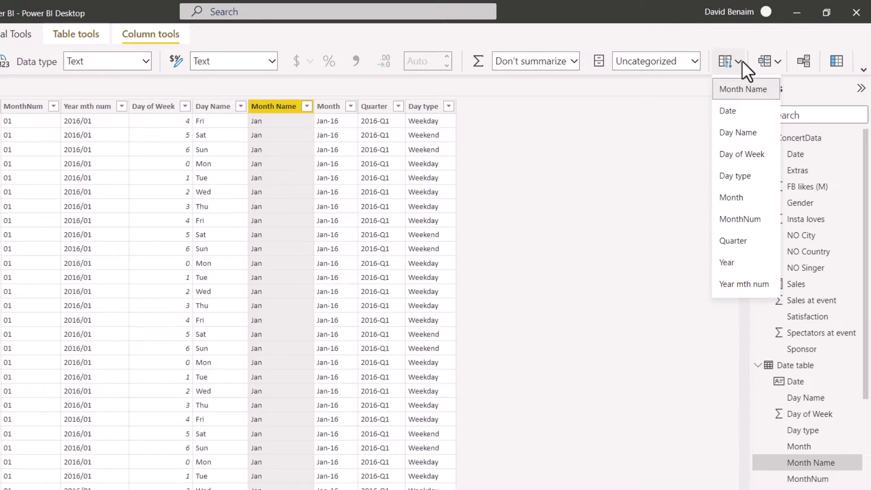
{"action": "left_click", "coordinate": [750, 219]}
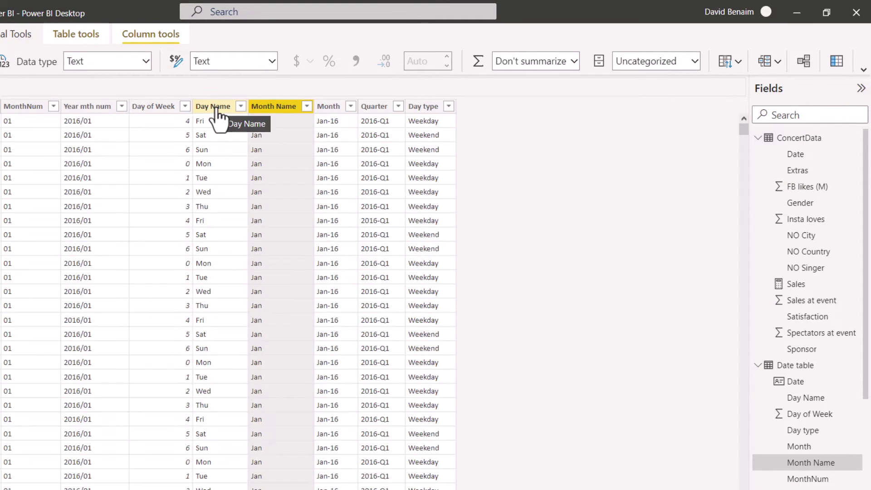
{"action": "left_click", "coordinate": [214, 107]}
{"action": "left_click", "coordinate": [728, 62]}
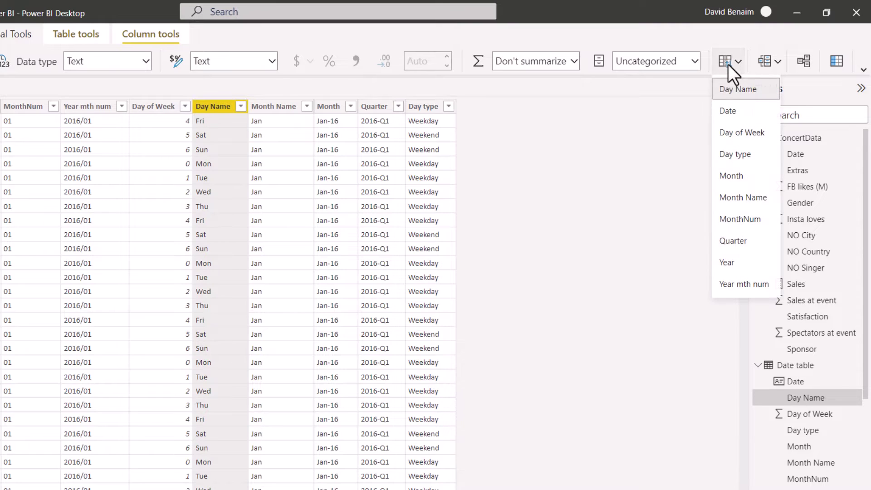
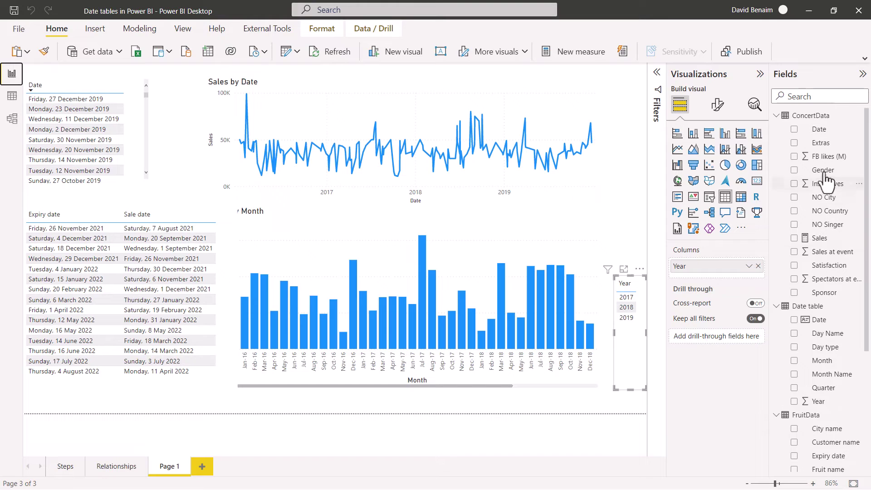
Look over the options for ConcertData's Date column and the remaining fields in the model
{"action": "left_click", "coordinate": [859, 129]}
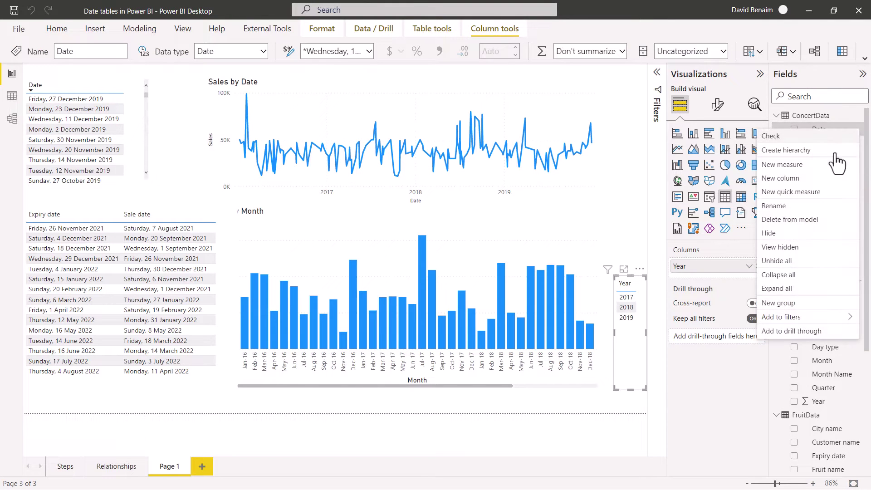
{"action": "key", "text": "Escape"}
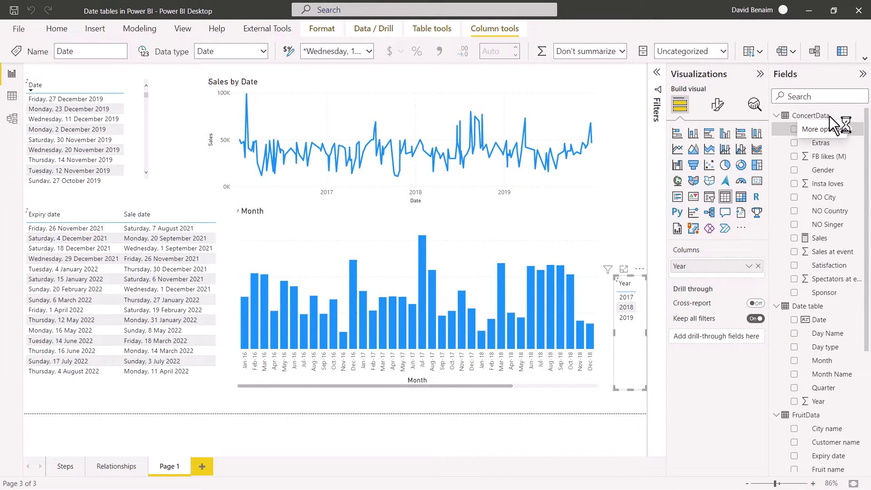
{"action": "scroll", "coordinate": [828, 116], "scroll_direction": "down", "scroll_amount": 1}
{"action": "scroll", "coordinate": [831, 358], "scroll_direction": "down", "scroll_amount": 5}
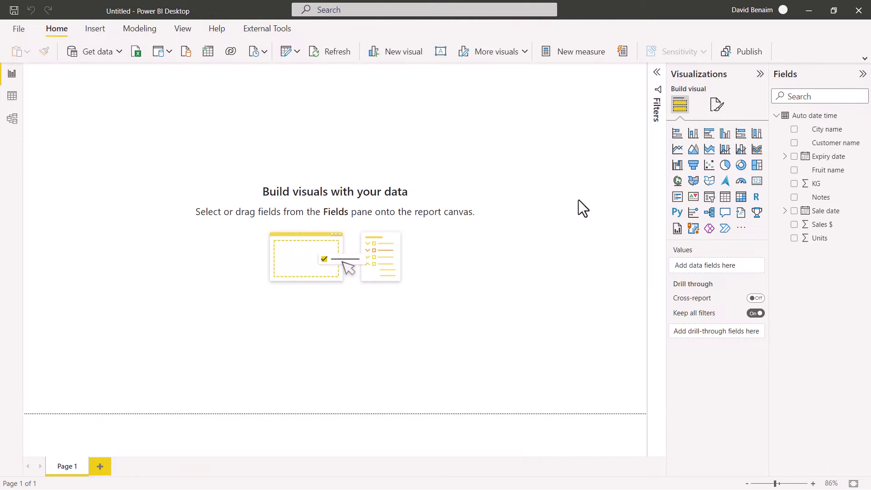
In the untitled report, examine the date hierarchies under the Expiry date and Sale date fields
{"action": "left_click", "coordinate": [785, 156]}
{"action": "left_click", "coordinate": [784, 156]}
{"action": "left_click", "coordinate": [785, 210]}
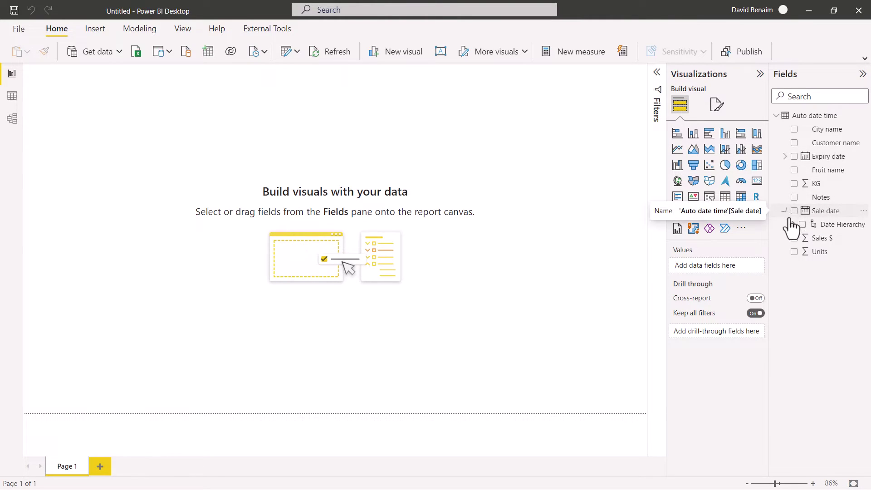
{"action": "left_click", "coordinate": [793, 224]}
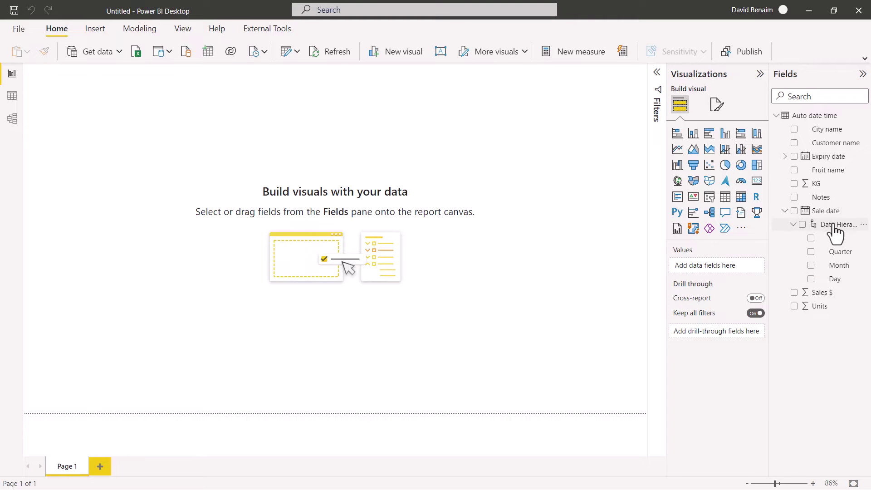
{"action": "left_click", "coordinate": [784, 210]}
Add a visual of Units by the Sale date hierarchy, enlarge it and make it a stacked bar chart
{"action": "left_click_drag", "start_coordinate": [797, 212], "coordinate": [803, 231]}
{"action": "left_click", "coordinate": [793, 211]}
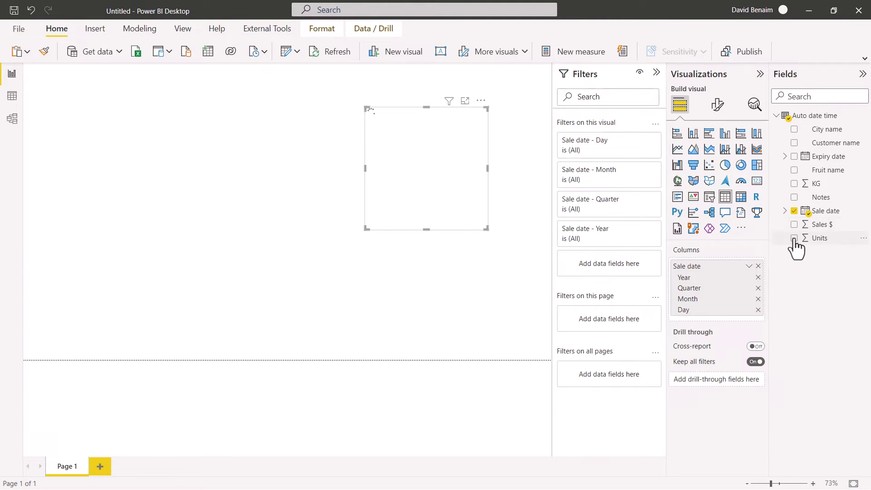
{"action": "left_click", "coordinate": [794, 238]}
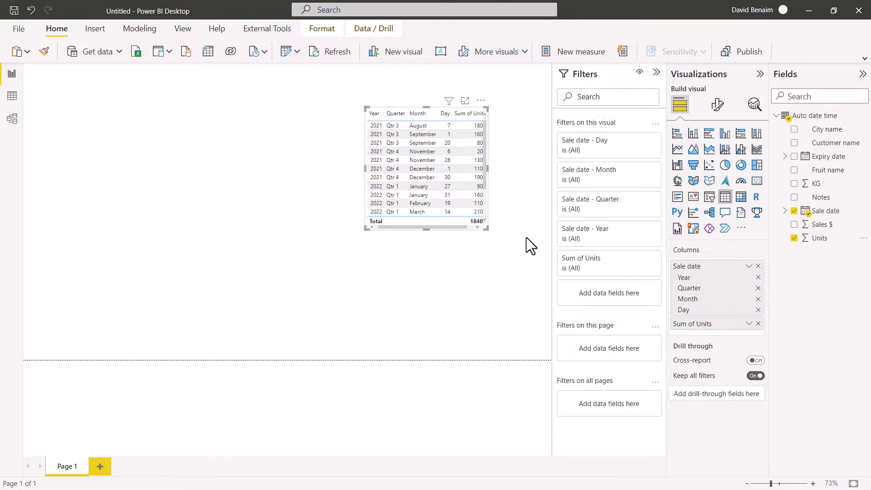
{"action": "left_click_drag", "start_coordinate": [484, 230], "coordinate": [545, 279]}
{"action": "left_click", "coordinate": [676, 132]}
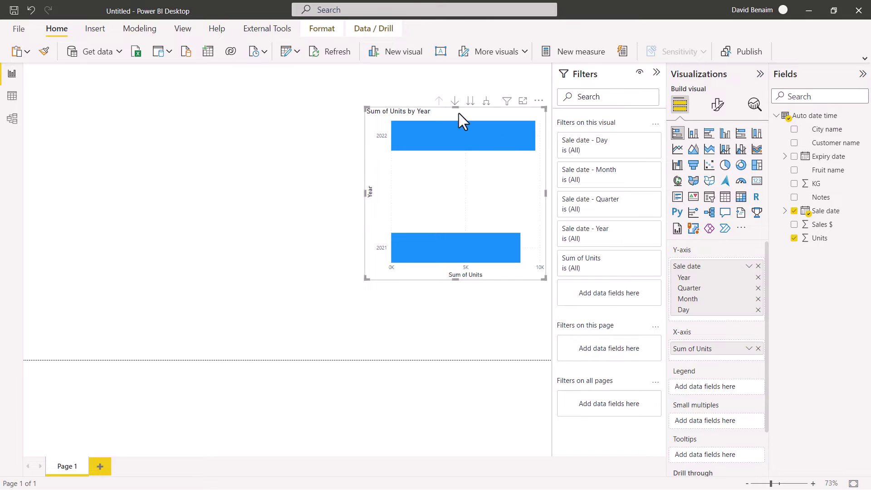
Check the Y-axis options for Sale date and the hierarchy levels under Expiry date and Sale date
{"action": "left_click", "coordinate": [748, 266]}
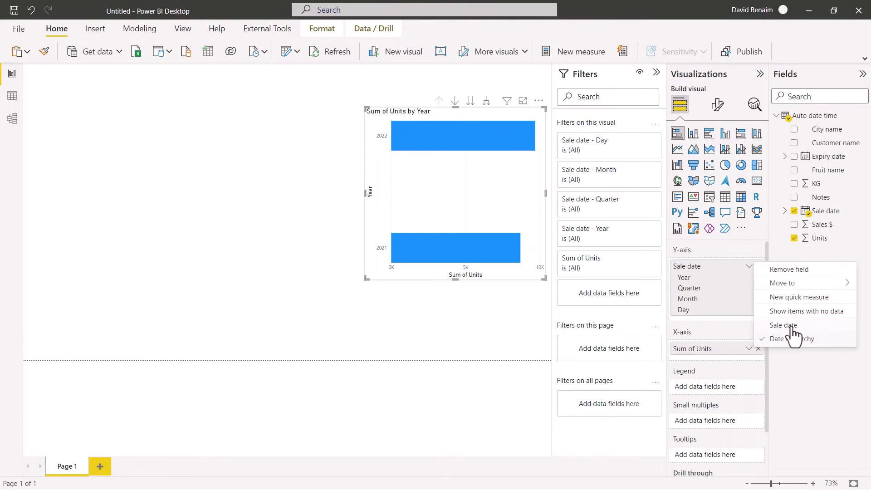
{"action": "left_click", "coordinate": [399, 272]}
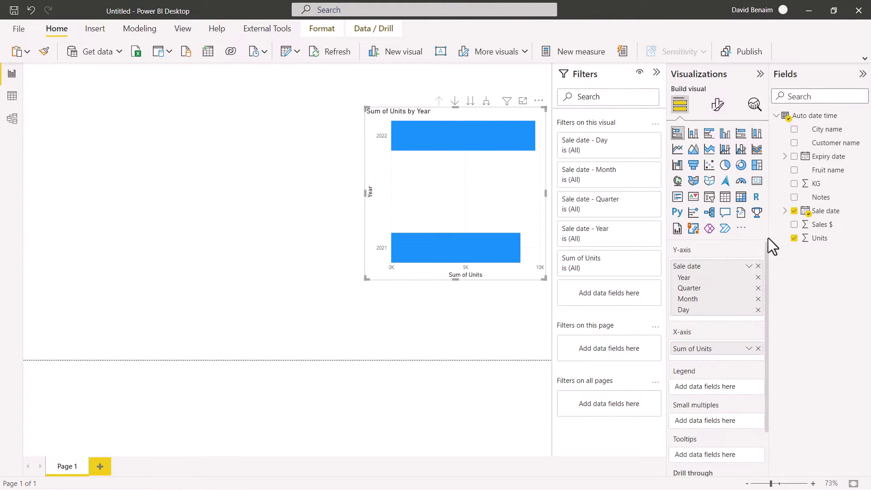
{"action": "left_click", "coordinate": [784, 156]}
{"action": "left_click", "coordinate": [792, 170]}
{"action": "left_click", "coordinate": [785, 278]}
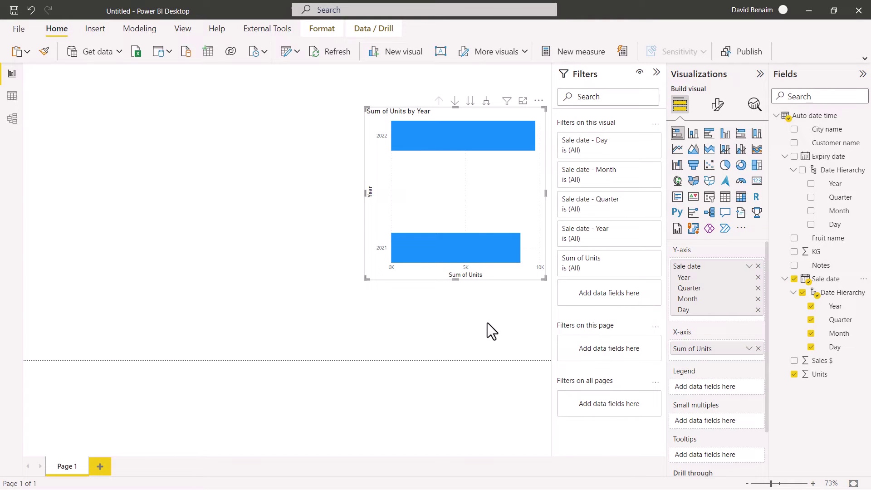
{"action": "left_click", "coordinate": [785, 157]}
Disable Auto date/time for the current file and for new files, and check the Expiry date and Sale date fields
{"action": "left_click", "coordinate": [19, 29]}
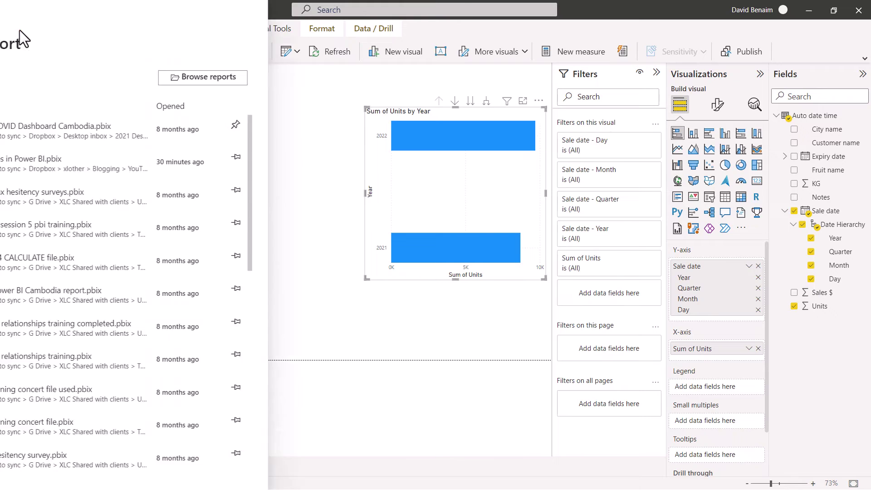
{"action": "left_click", "coordinate": [14, 208]}
{"action": "left_click", "coordinate": [181, 78]}
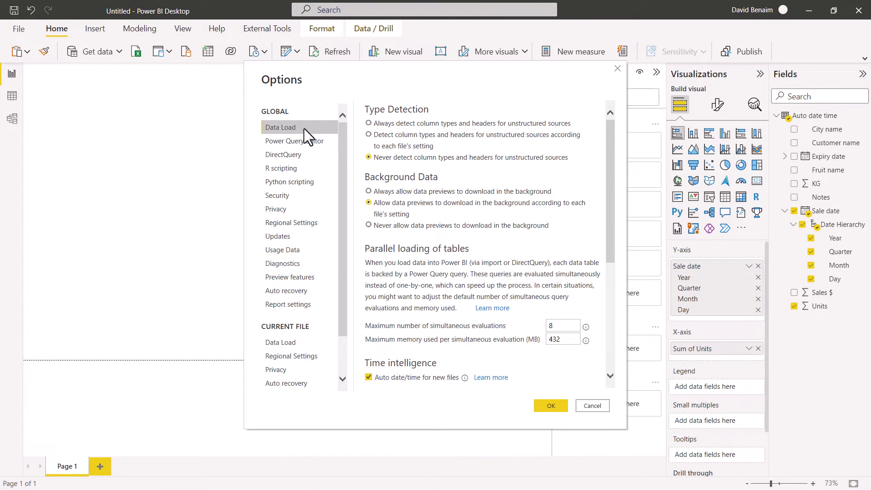
{"action": "left_click", "coordinate": [283, 341]}
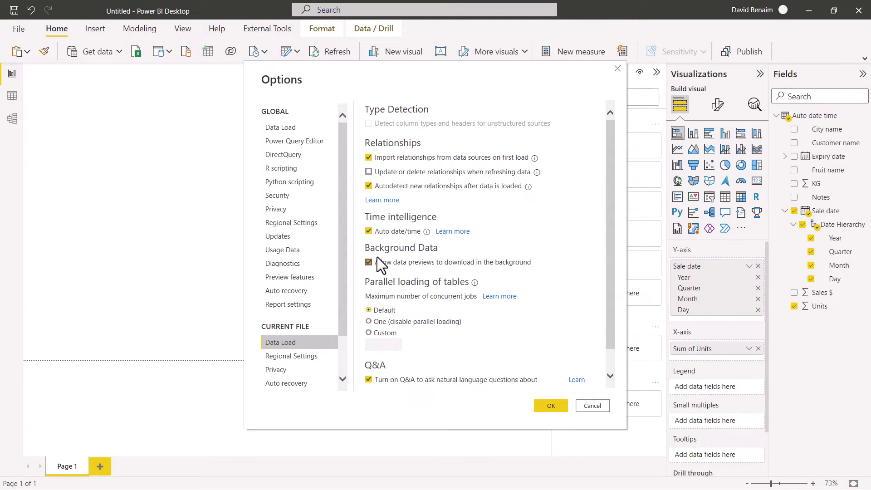
{"action": "left_click", "coordinate": [368, 230]}
{"action": "left_click", "coordinate": [290, 128]}
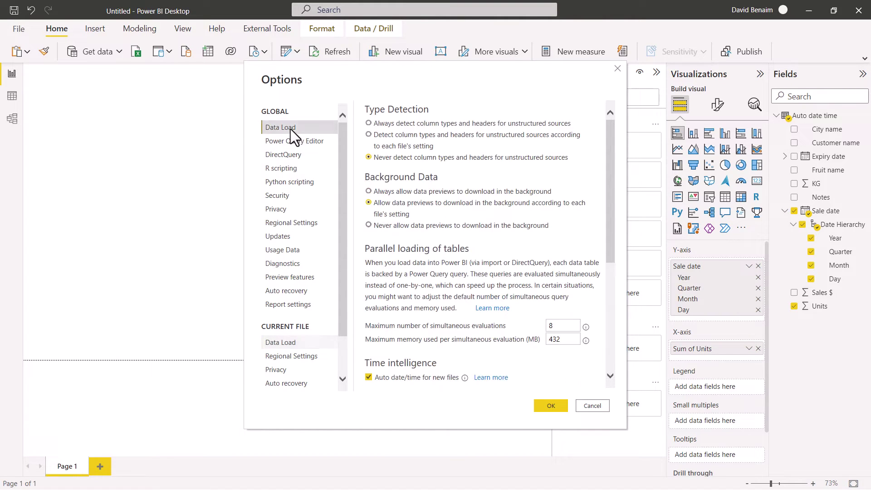
{"action": "left_click", "coordinate": [368, 378]}
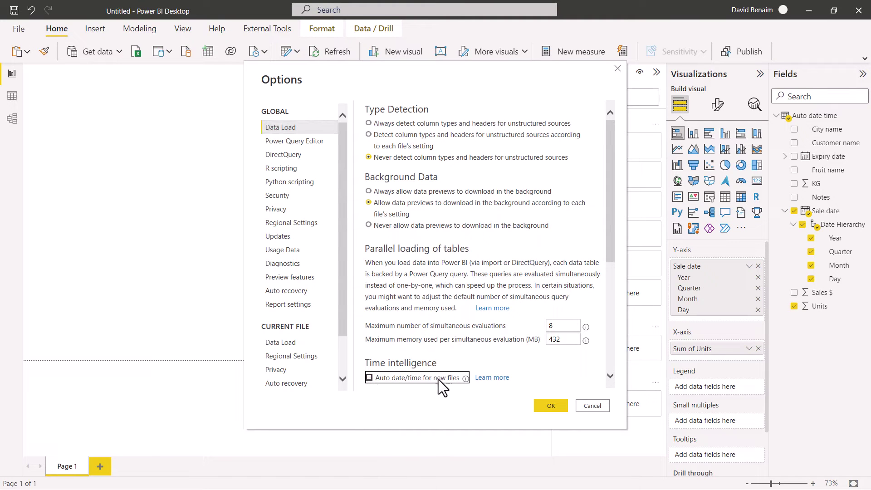
{"action": "left_click", "coordinate": [551, 405]}
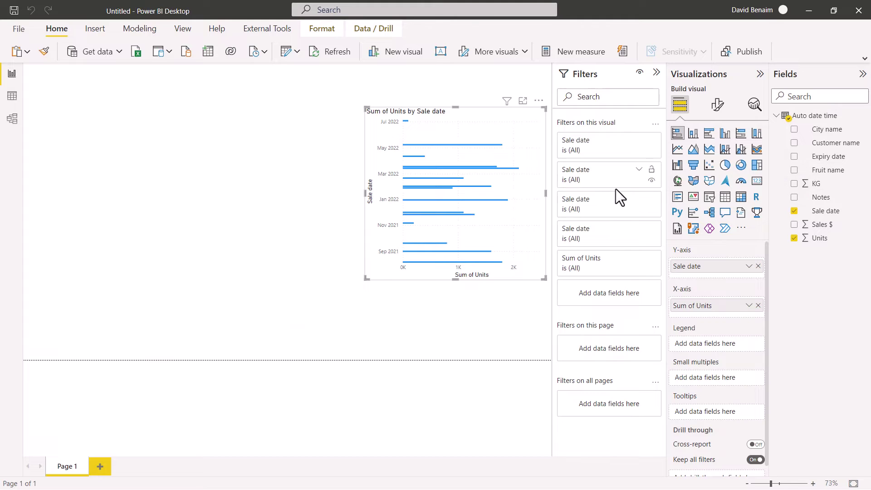
{"action": "left_click", "coordinate": [812, 157]}
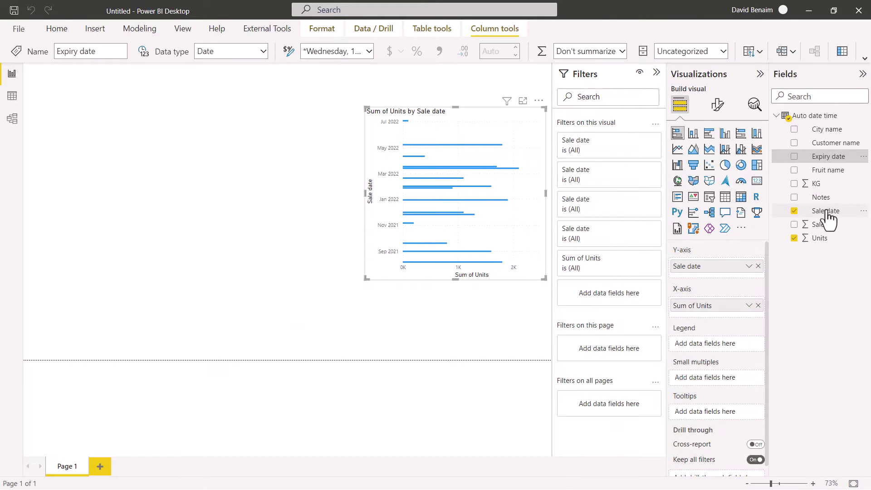
{"action": "left_click", "coordinate": [814, 210]}
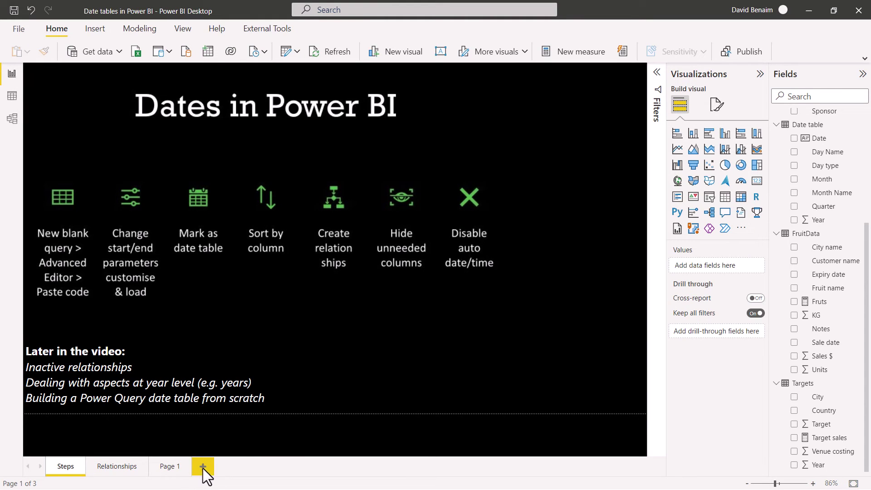
On Page 1 of the Date tables report, add a narrow table of Date table's Date and Fruts beside the Sales by Date chart
{"action": "left_click", "coordinate": [163, 466]}
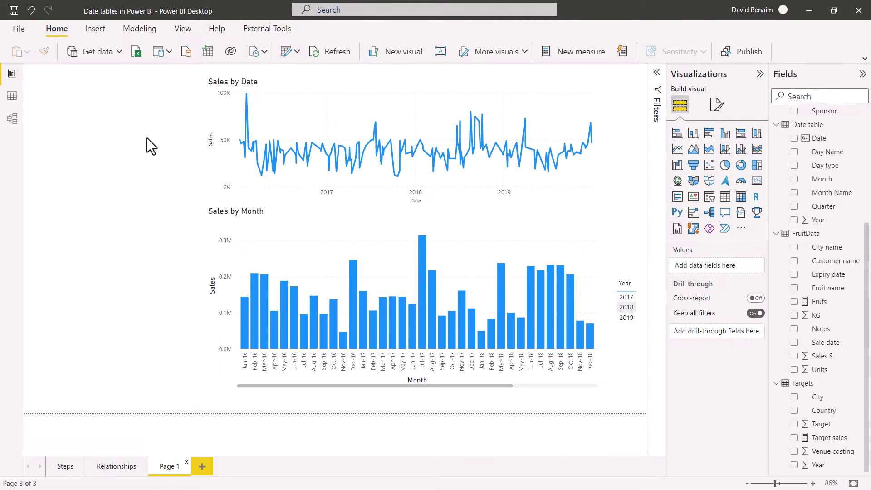
{"action": "left_click", "coordinate": [823, 274]}
{"action": "left_click", "coordinate": [832, 344]}
{"action": "left_click_drag", "start_coordinate": [822, 302], "coordinate": [100, 149]}
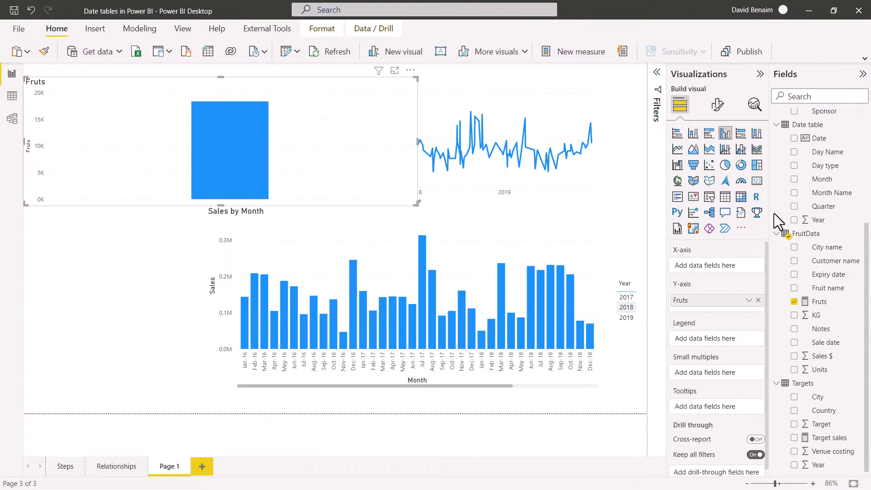
{"action": "left_click", "coordinate": [794, 140]}
{"action": "left_click_drag", "start_coordinate": [416, 204], "coordinate": [159, 254]}
{"action": "left_click", "coordinate": [725, 197]}
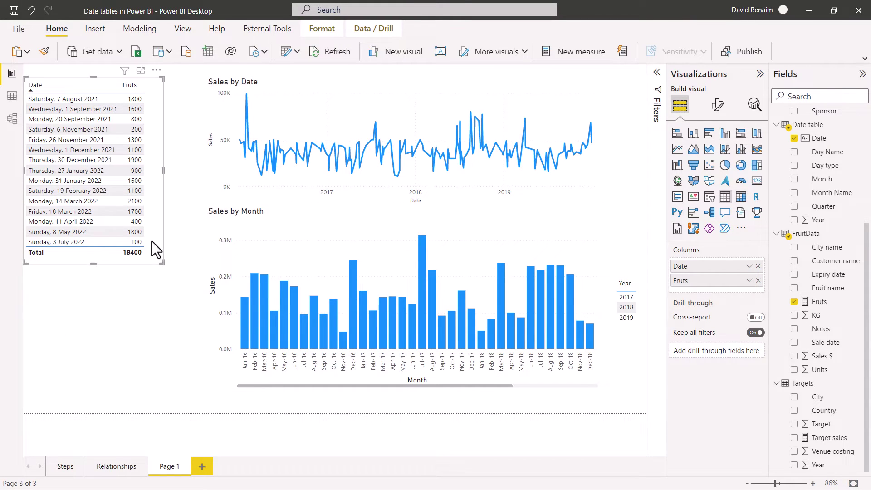
Copy the table of Date and Fruts and paste a duplicate on the same page
{"action": "right_click", "coordinate": [146, 212]}
{"action": "mouse_move", "coordinate": [184, 259]}
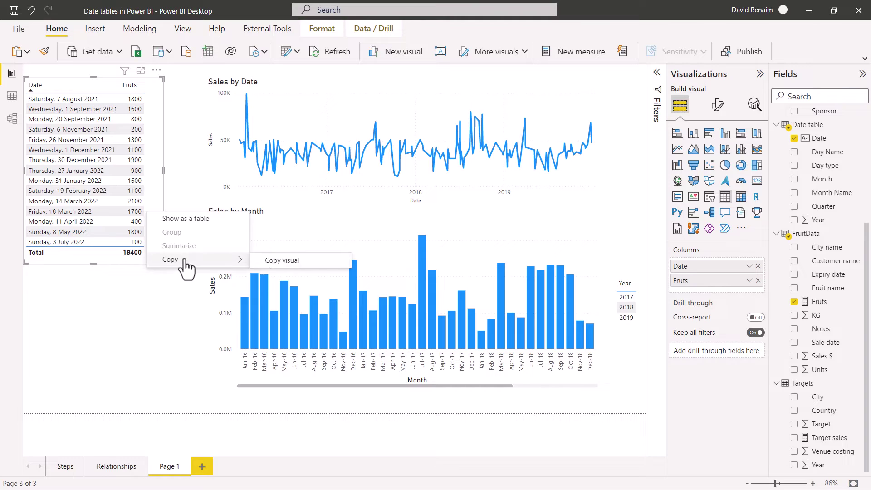
{"action": "left_click", "coordinate": [278, 260]}
{"action": "key", "text": "ctrl+v"}
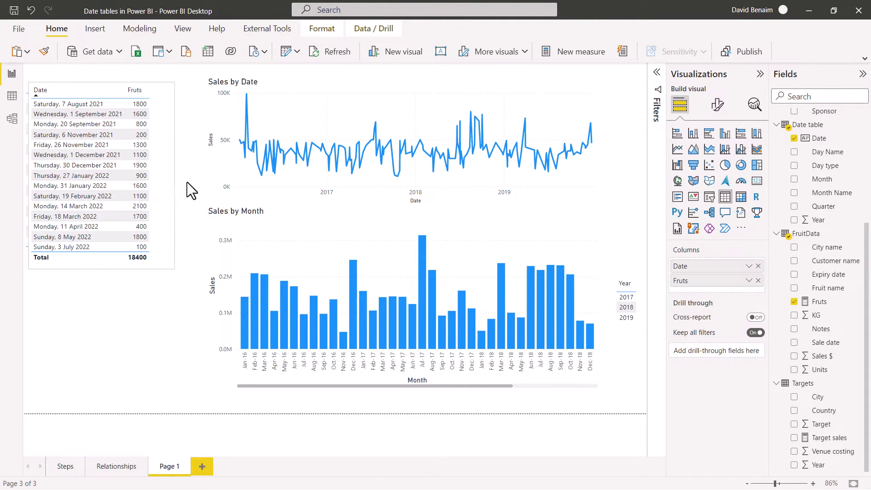
Place the duplicate table beside the original and replace its Date column with FruitData's Sale date
{"action": "left_click_drag", "start_coordinate": [165, 81], "coordinate": [312, 71]}
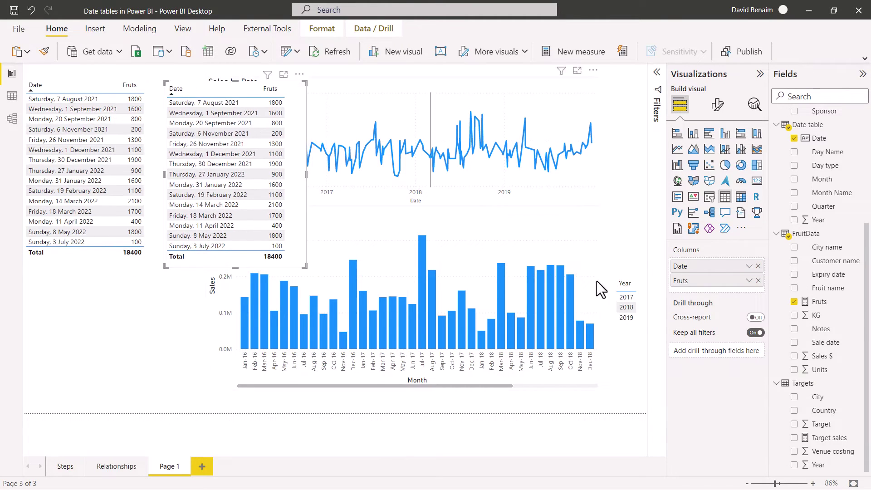
{"action": "left_click", "coordinate": [793, 138]}
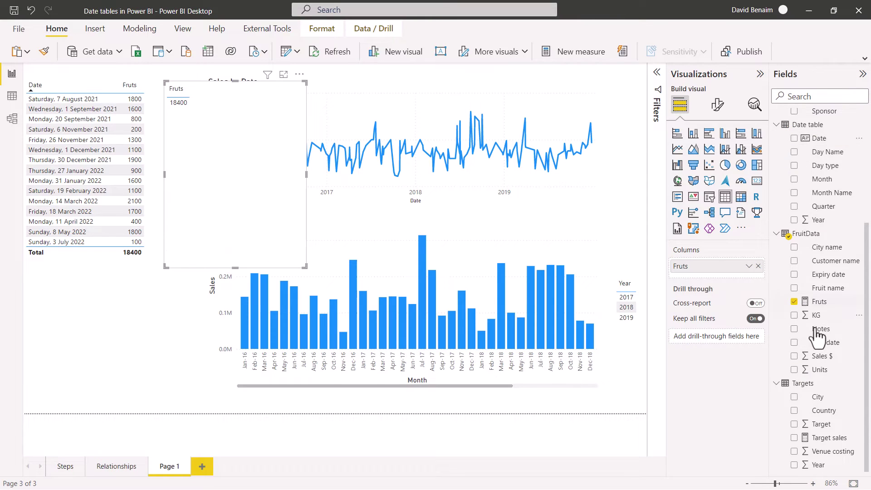
{"action": "left_click", "coordinate": [794, 342]}
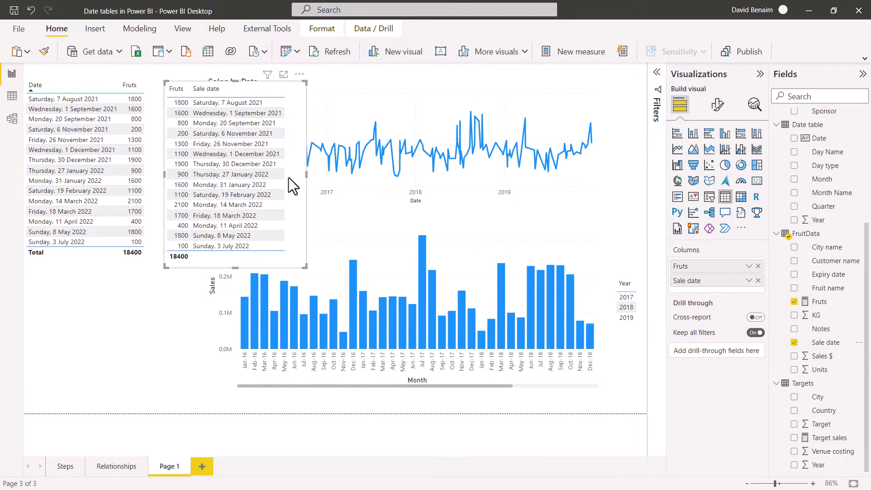
Duplicate the Sale date table beside it, replacing Sale date with Expiry date as the first column before Fruts
{"action": "key", "text": "ctrl+c"}
{"action": "key", "text": "ctrl+v"}
{"action": "left_click_drag", "start_coordinate": [302, 160], "coordinate": [435, 147]}
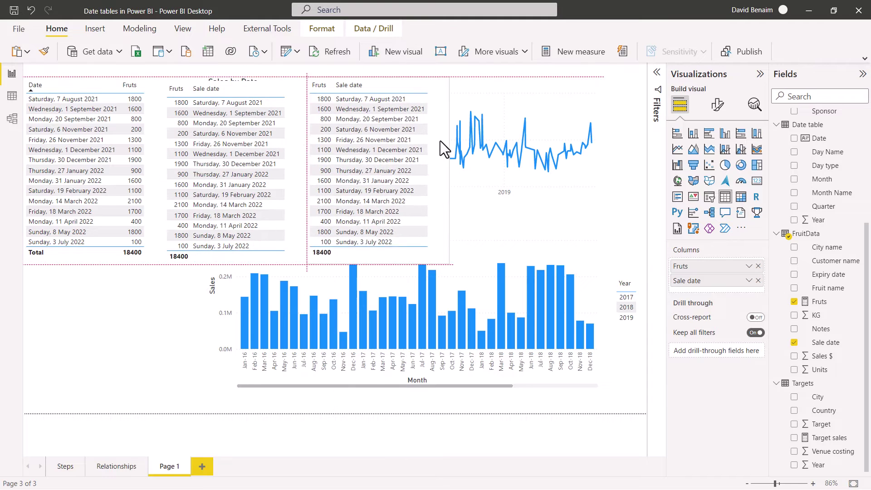
{"action": "left_click", "coordinate": [793, 342]}
{"action": "left_click", "coordinate": [794, 275]}
{"action": "left_click_drag", "start_coordinate": [692, 280], "coordinate": [698, 263]}
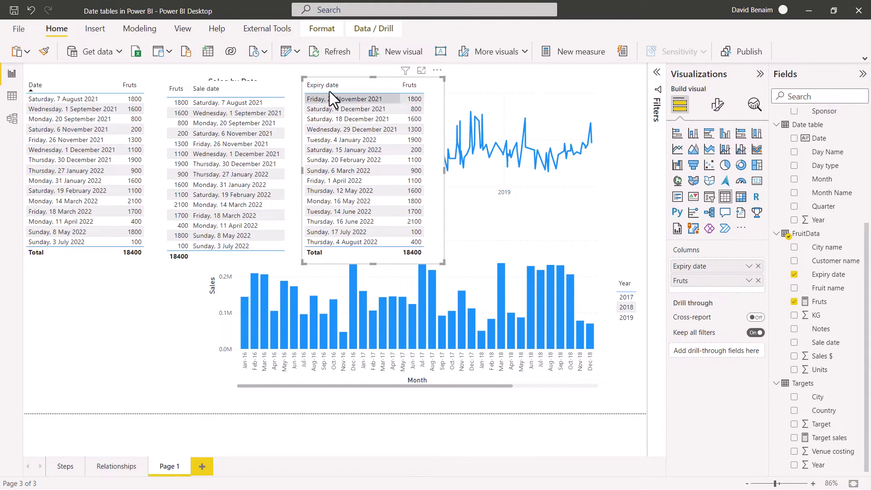
{"action": "left_click_drag", "start_coordinate": [437, 80], "coordinate": [428, 83]}
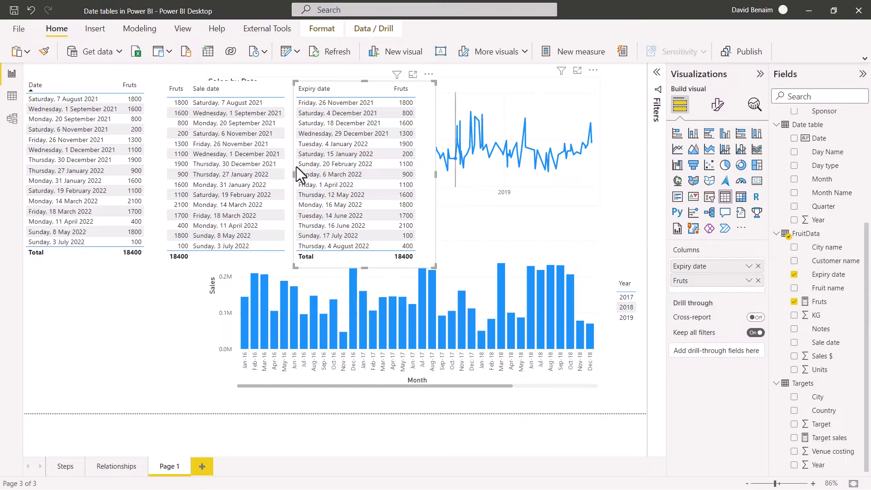
Rename the Fruts measure in FruitData to Fruits
{"action": "left_click", "coordinate": [155, 112]}
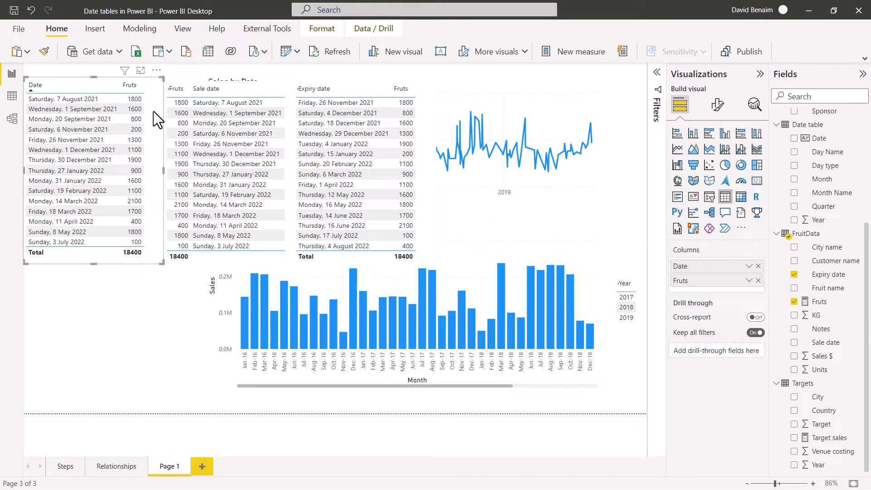
{"action": "left_click", "coordinate": [819, 302]}
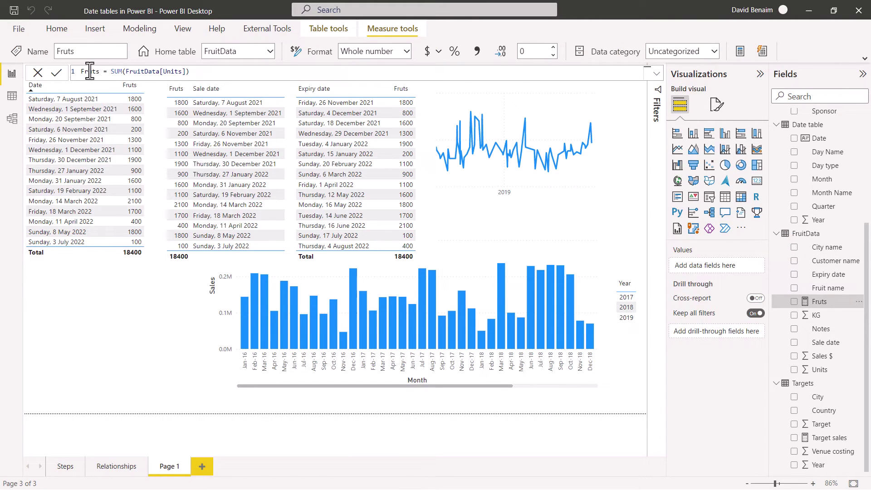
{"action": "type", "text": "i"}
{"action": "key", "text": "Return"}
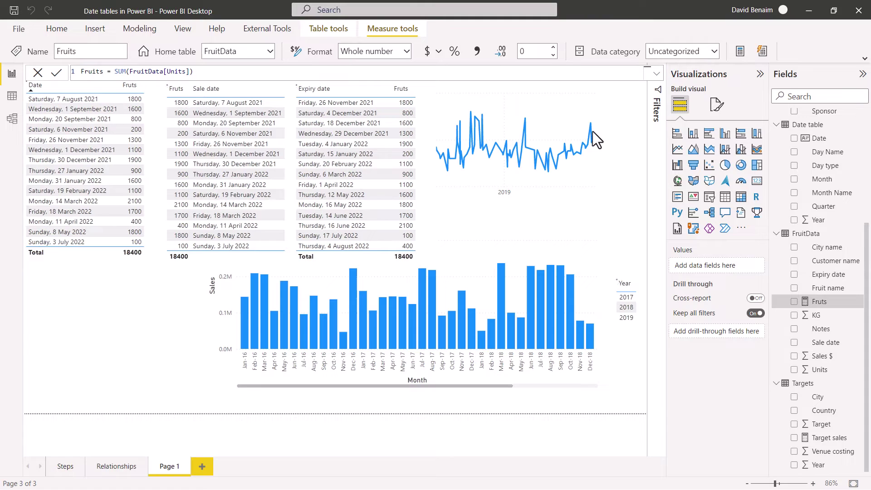
Create a FruitData measure named Fruits by expiry date and begin its formula with CALCULATE(FruitData[Fruits],
{"action": "left_click", "coordinate": [743, 54]}
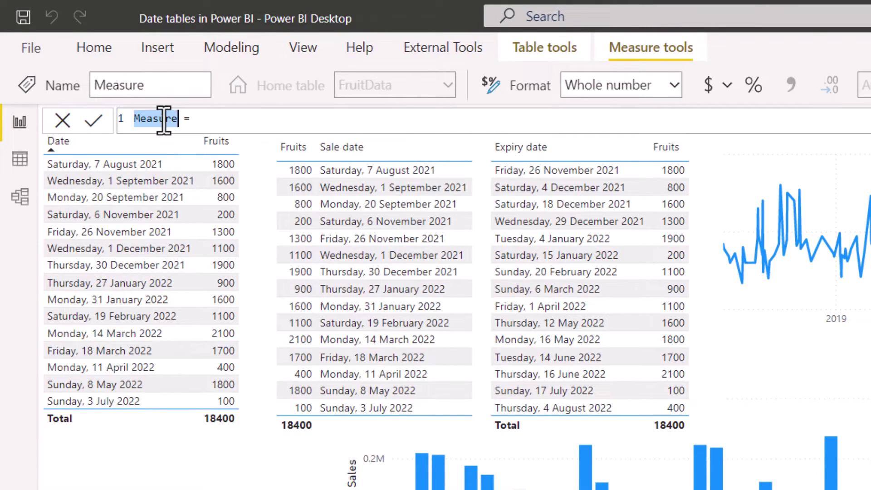
{"action": "type", "text": "Fruits by expiry dat"}
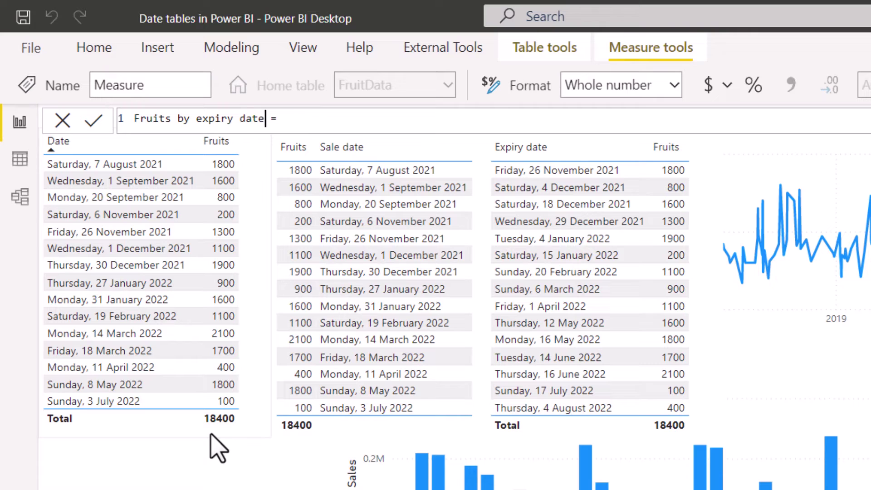
{"action": "type", "text": "calc"}
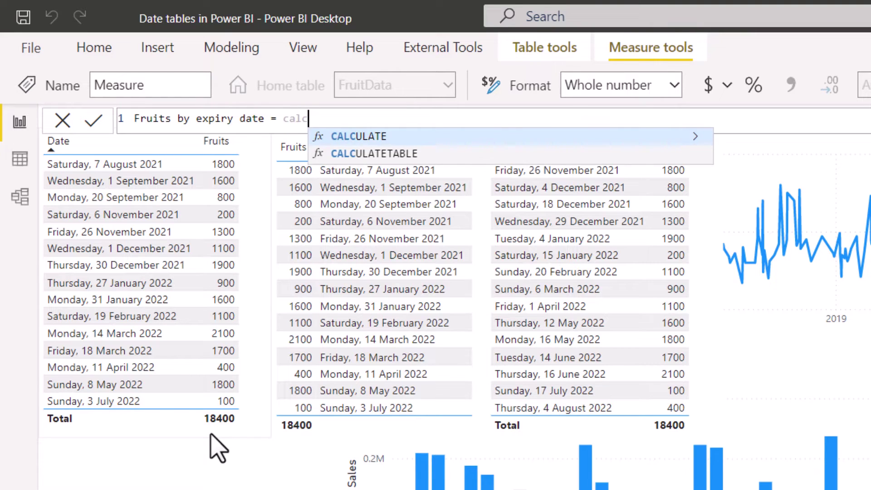
{"action": "key", "text": "Tab"}
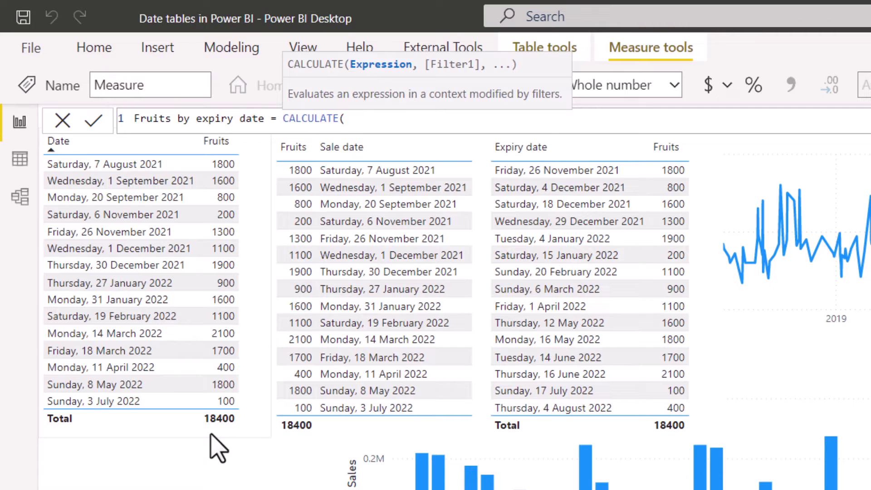
{"action": "type", "text": "frui"}
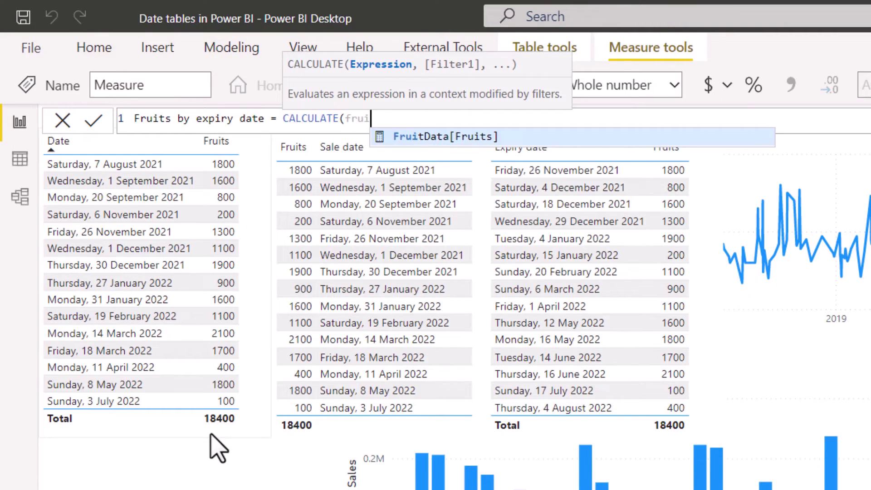
{"action": "key", "text": "Tab"}
{"action": "type", "text": ","}
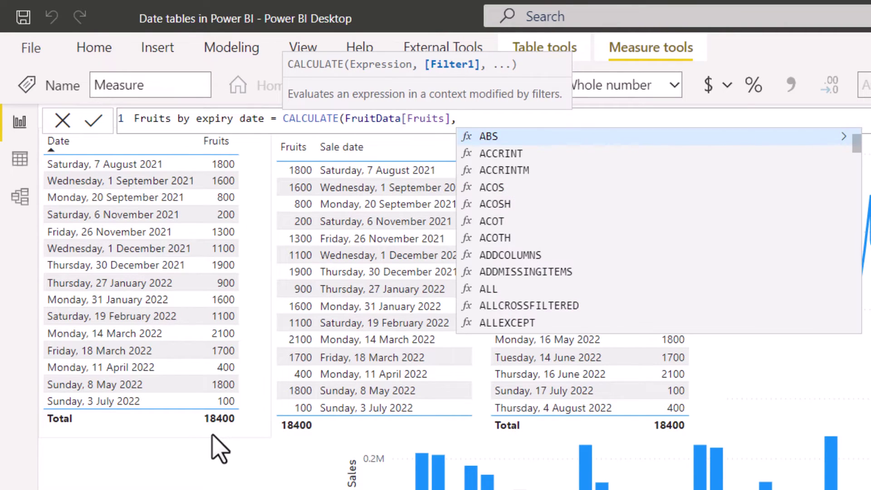
Complete the measure with USERELATIONSHIP(FruitData[Expiry date],'Date table'[Date]) as the filter and commit it
{"action": "type", "text": "usere"}
{"action": "key", "text": "Tab"}
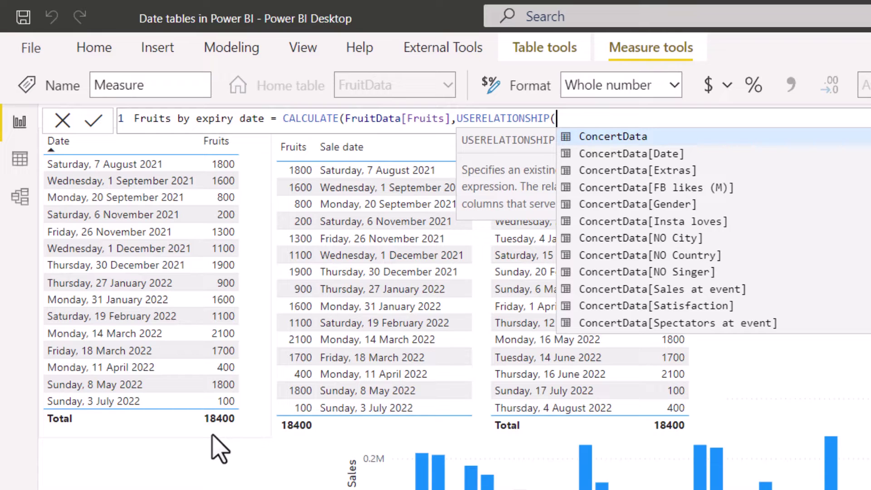
{"action": "type", "text": "expir"}
{"action": "key", "text": "Tab"}
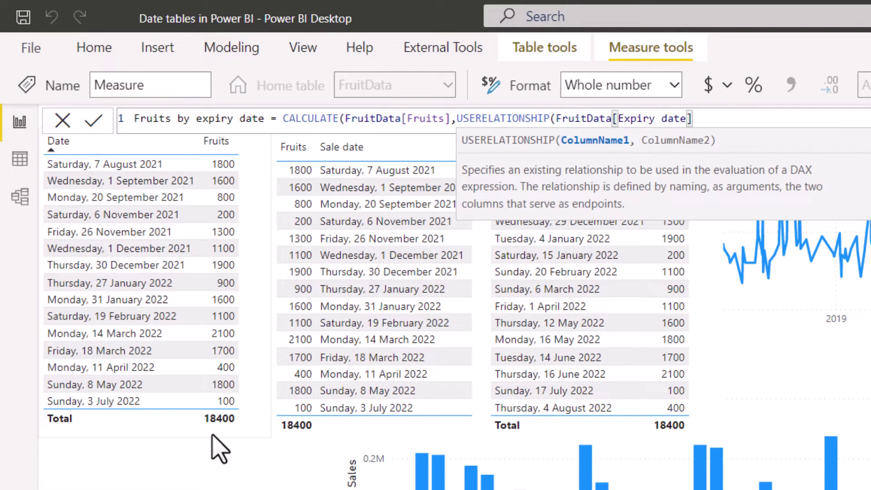
{"action": "type", "text": ",date"}
{"action": "key", "text": "Down"}
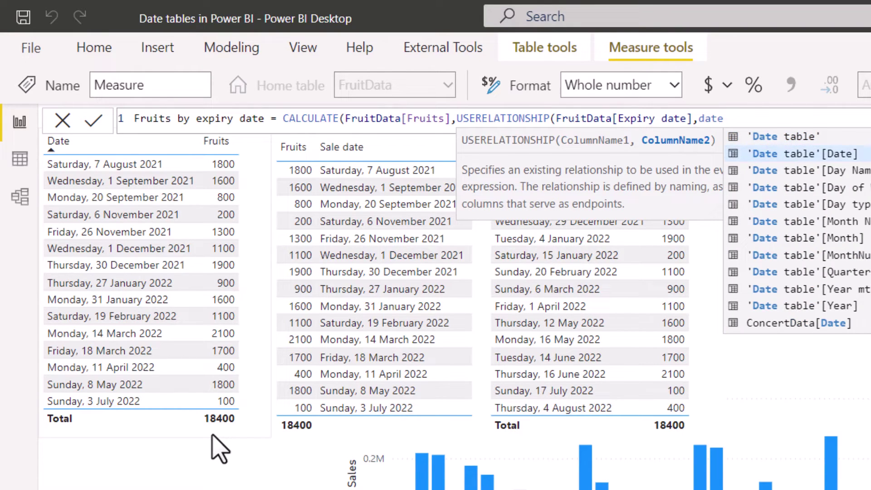
{"action": "key", "text": "Tab"}
{"action": "type", "text": ")"}
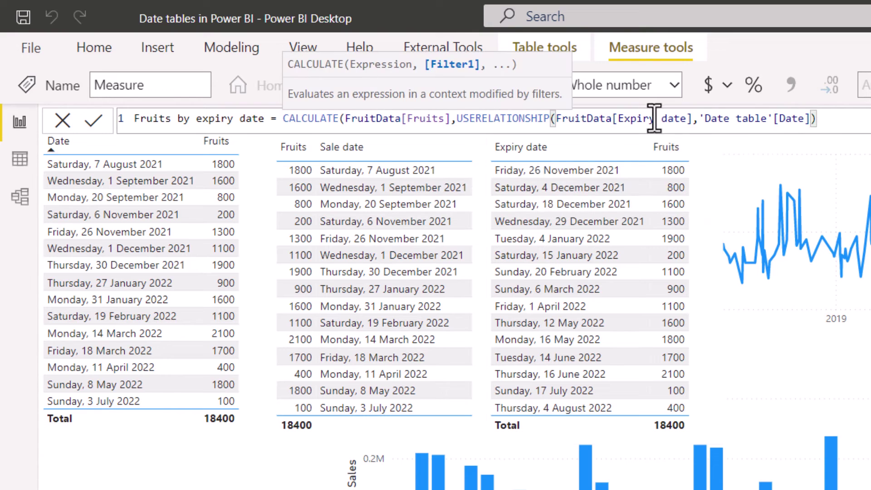
{"action": "left_click", "coordinate": [641, 122]}
{"action": "left_click", "coordinate": [564, 120]}
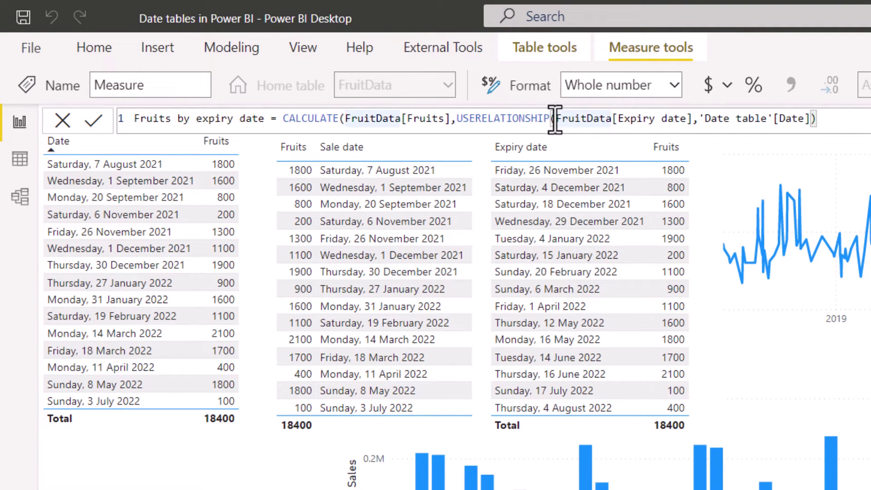
{"action": "left_click", "coordinate": [753, 122]}
{"action": "left_click", "coordinate": [830, 118]}
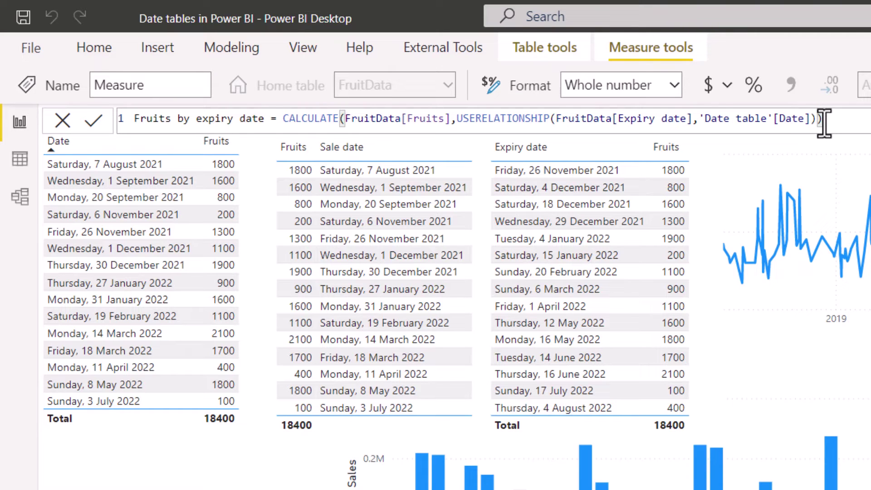
{"action": "key", "text": "Return"}
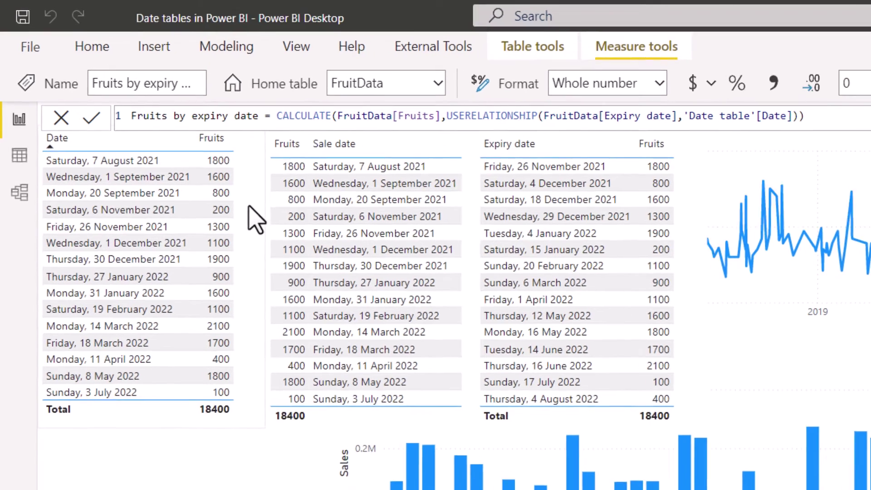
Add Fruits by expiry date to the Date and Fruits table, and sort it and the Expiry date table by their expiry fruit figures, descending
{"action": "left_click", "coordinate": [249, 203]}
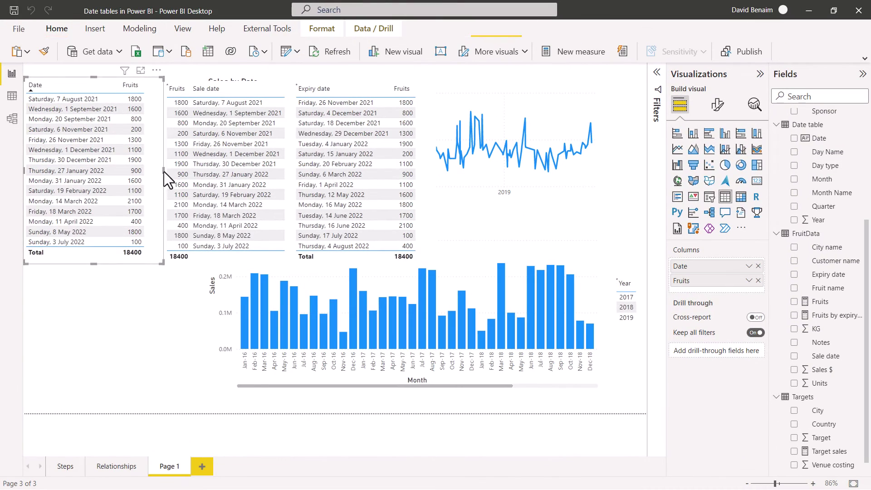
{"action": "left_click", "coordinate": [794, 315]}
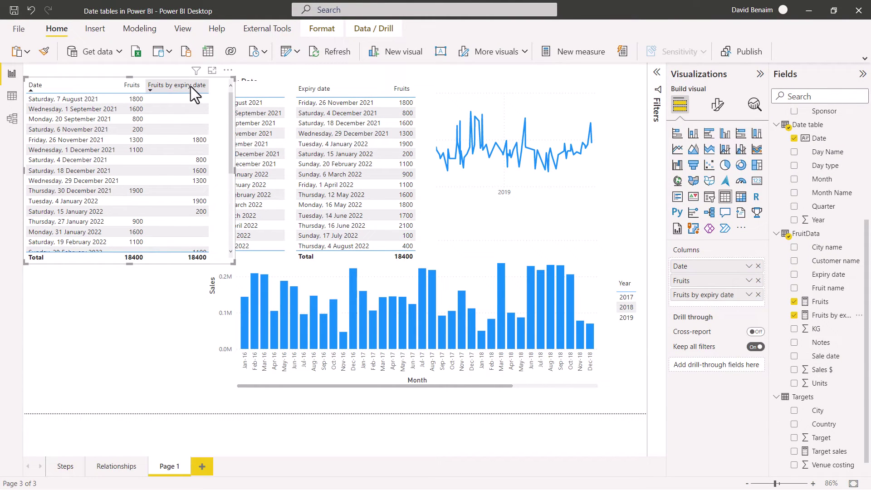
{"action": "left_click", "coordinate": [190, 86]}
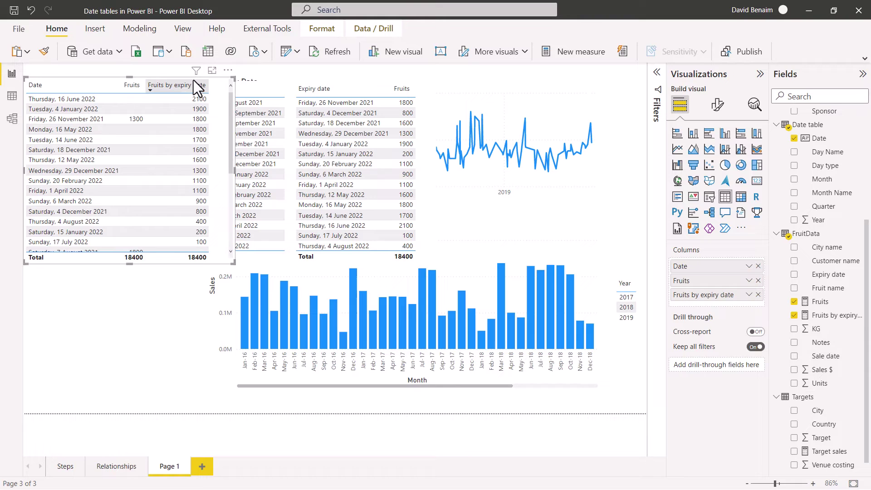
{"action": "left_click", "coordinate": [402, 89]}
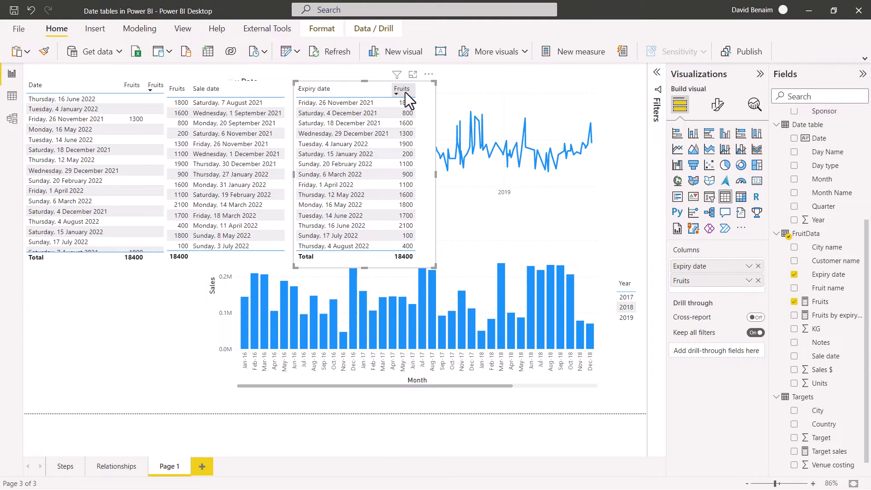
{"action": "left_click", "coordinate": [126, 78]}
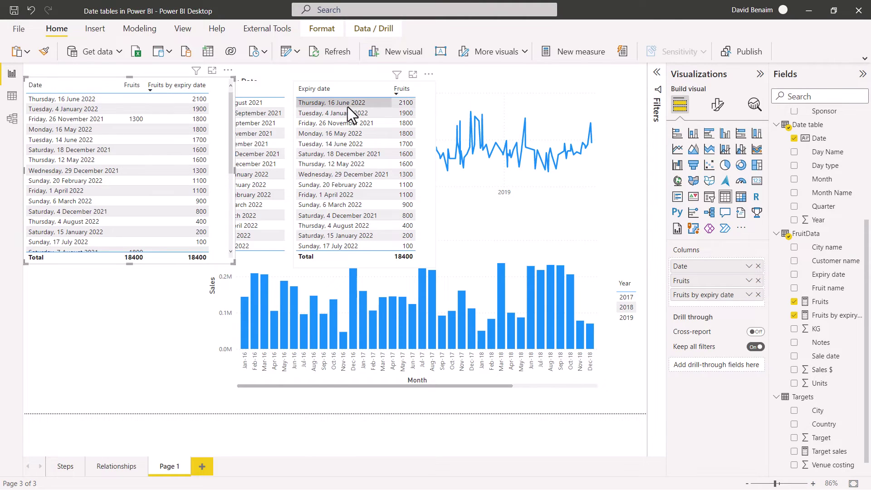
In the Fruits by expiry date formula, replace FruitData[Fruits] with SUM(FruitData[Units])
{"action": "left_click", "coordinate": [823, 315]}
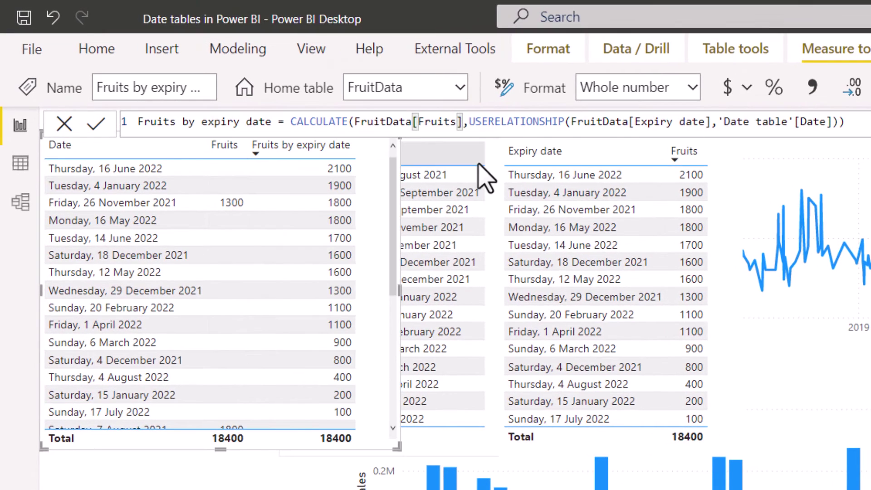
{"action": "key", "text": "ctrl+shift+Left"}
{"action": "key", "text": "ctrl+shift+Left"}
{"action": "key", "text": "BackSpace"}
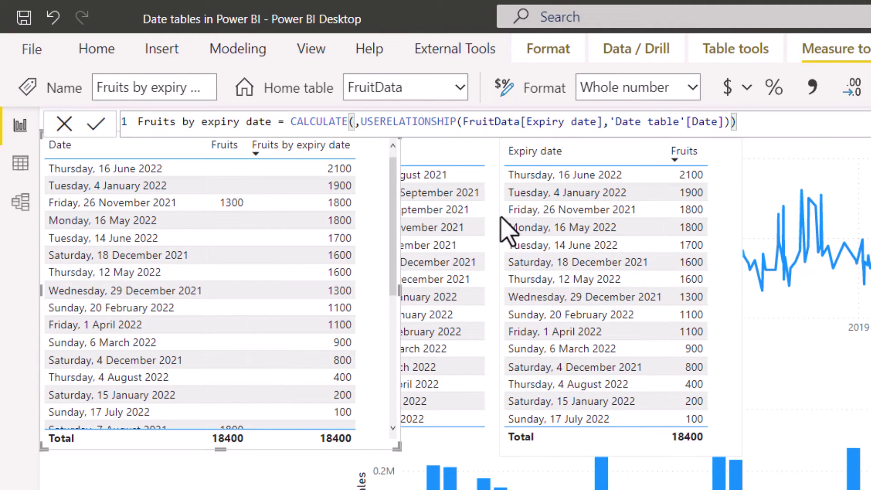
{"action": "type", "text": "unit"}
{"action": "key", "text": "BackSpace"}
{"action": "type", "text": "sum"}
{"action": "key", "text": "Tab"}
{"action": "type", "text": "uni"}
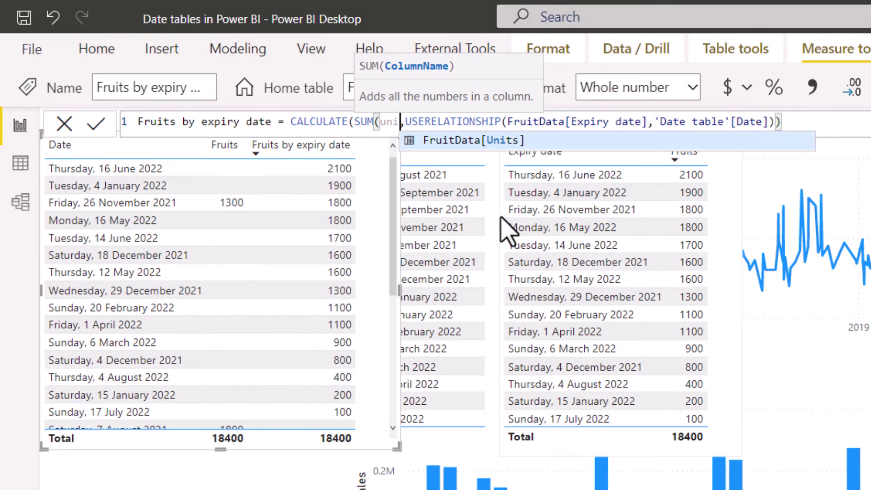
{"action": "key", "text": "Tab"}
{"action": "type", "text": ")"}
{"action": "key", "text": "Left"}
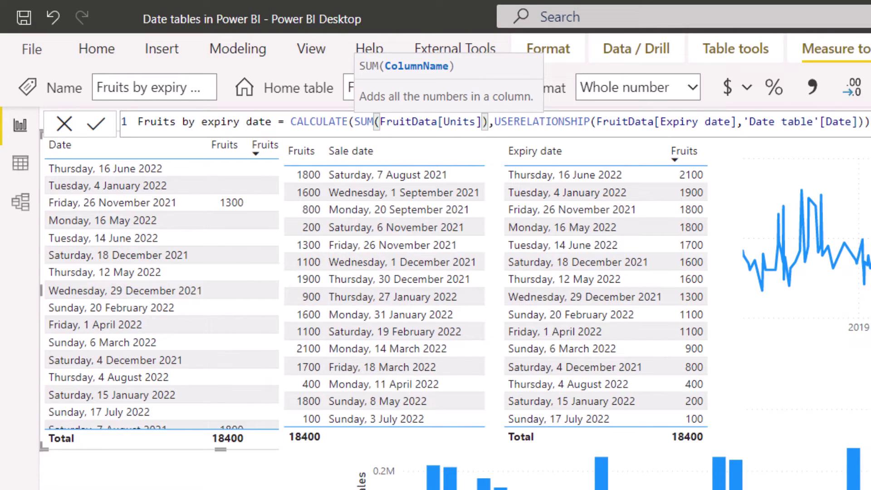
Try ConcertData[Date] in place of 'Date table'[Date] as the second USERELATIONSHIP argument of Fruits by expiry date, and commit it
{"action": "left_click_drag", "start_coordinate": [494, 123], "coordinate": [519, 123]}
{"action": "left_click", "coordinate": [744, 121]}
{"action": "key", "text": "shift+End"}
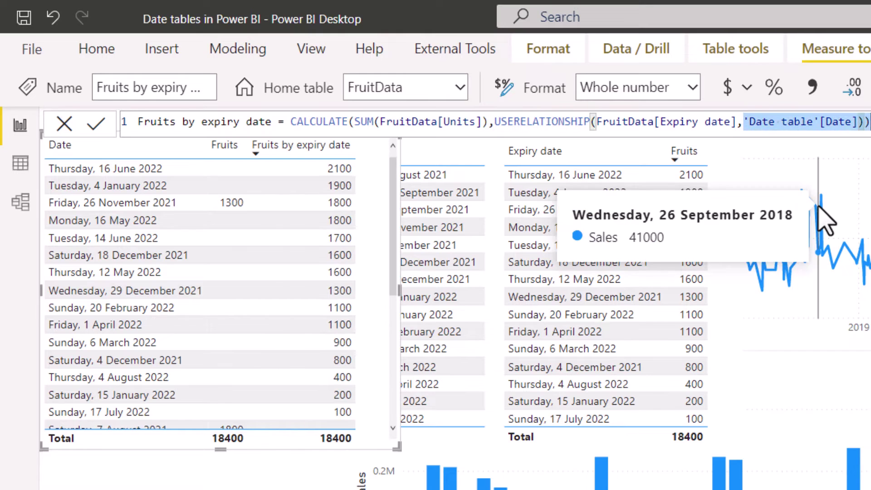
{"action": "key", "text": "Delete"}
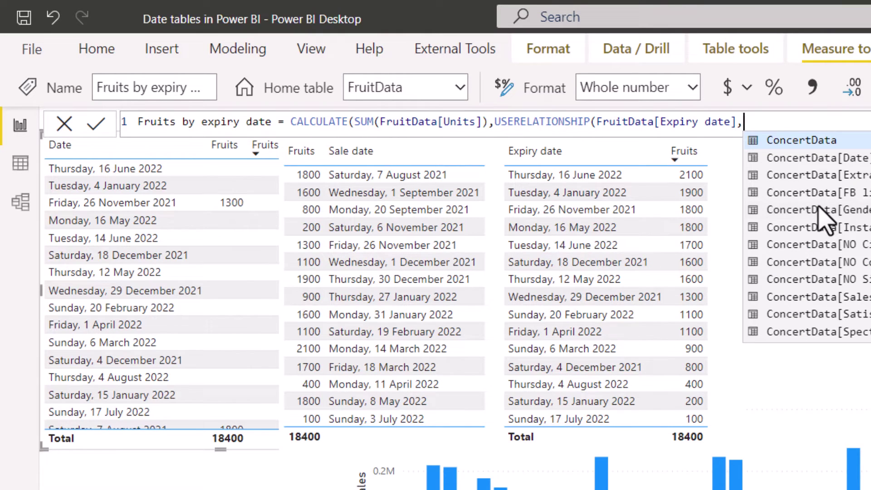
{"action": "type", "text": "date"}
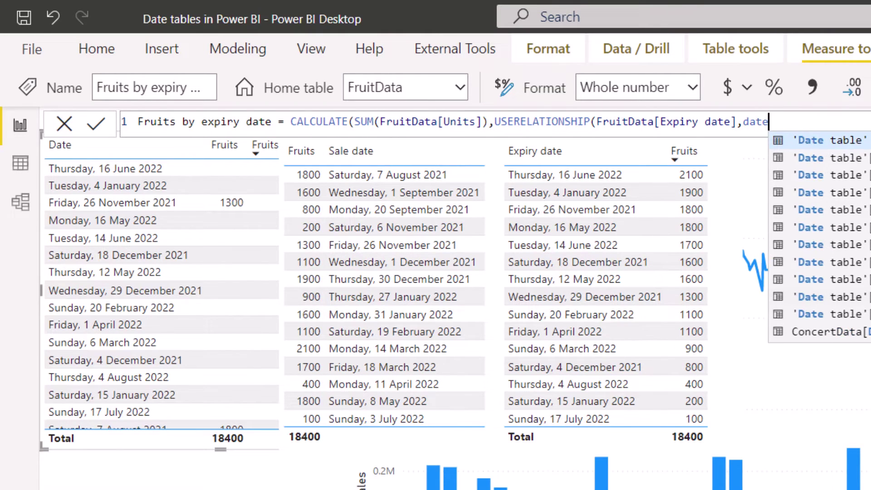
{"action": "key", "text": "Tab"}
{"action": "key", "text": "Return"}
{"action": "type", "text": ")"}
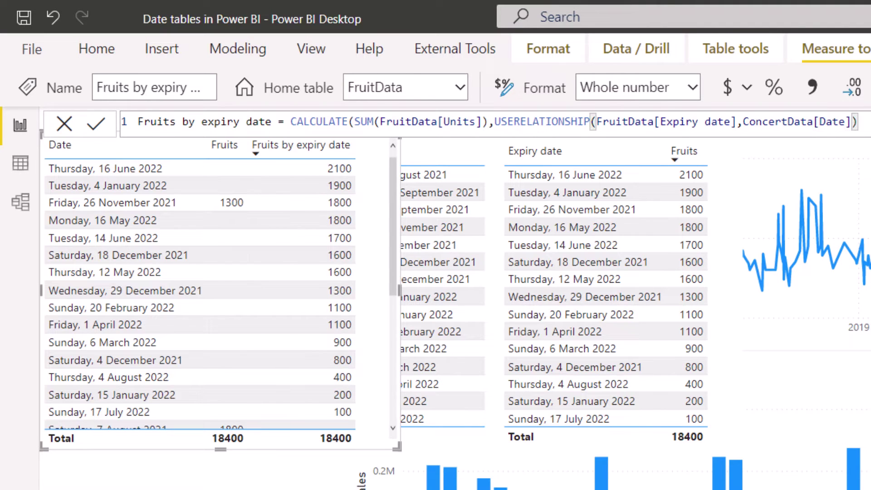
{"action": "key", "text": "Return"}
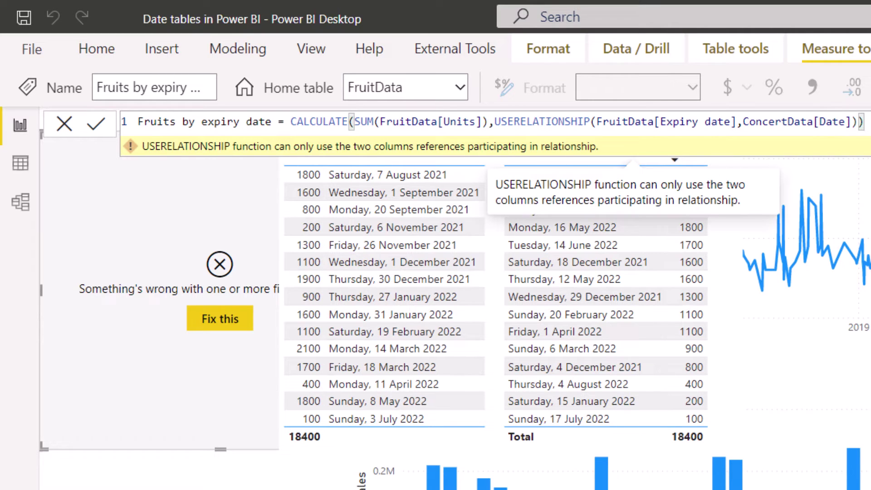
Set the second USERELATIONSHIP argument back to 'Date table'[Date], commit the measure, and resize the Date and Fruits table visual
{"action": "left_click", "coordinate": [745, 121], "text": "shift"}
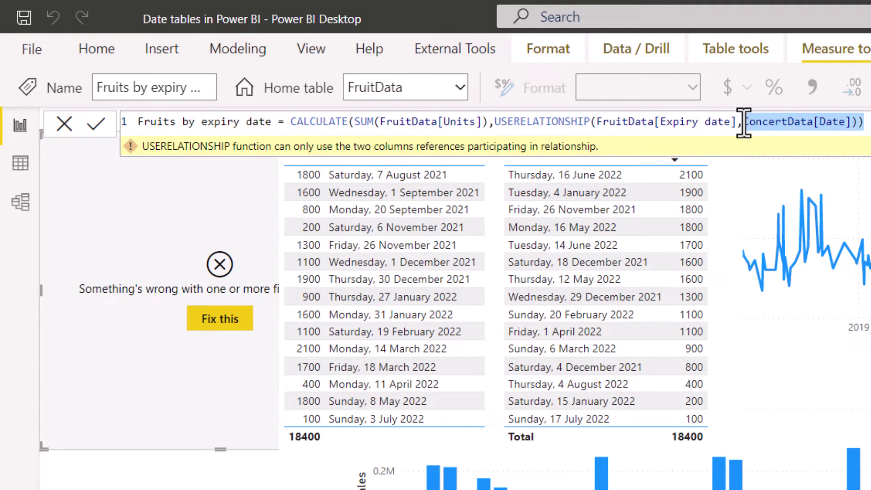
{"action": "type", "text": "'Date table'[Date]"}
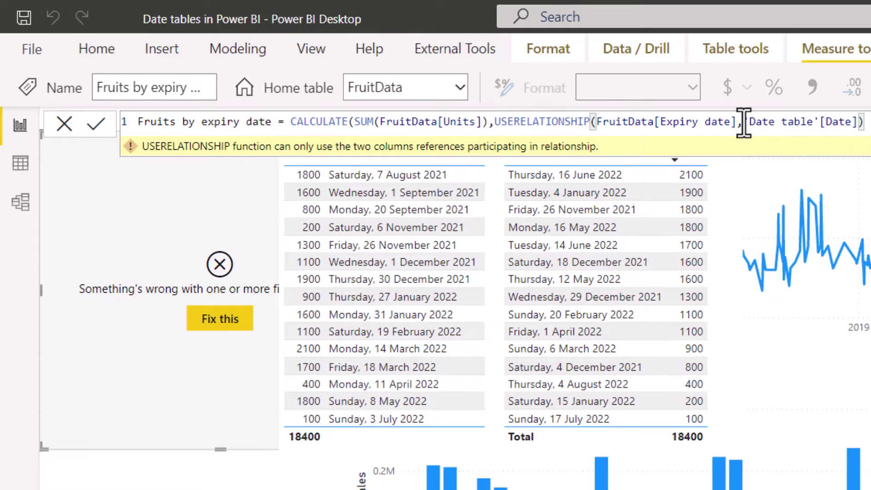
{"action": "key", "text": "Return"}
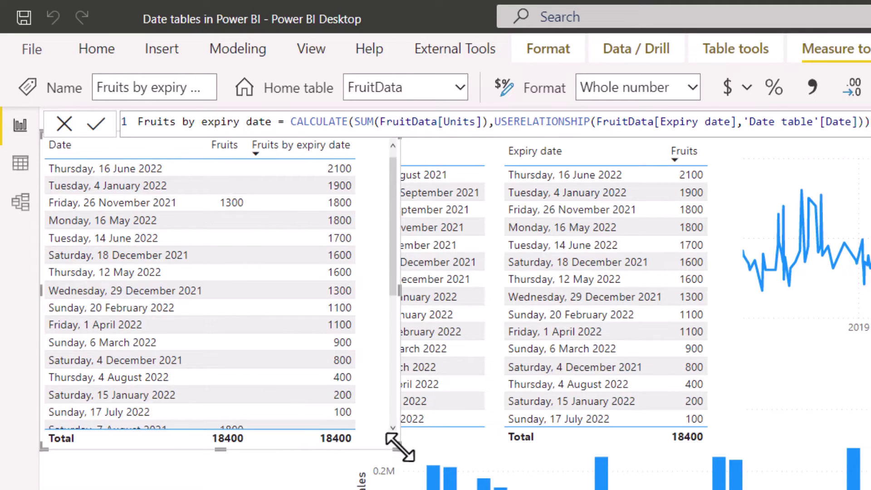
{"action": "left_click_drag", "start_coordinate": [398, 447], "coordinate": [380, 467]}
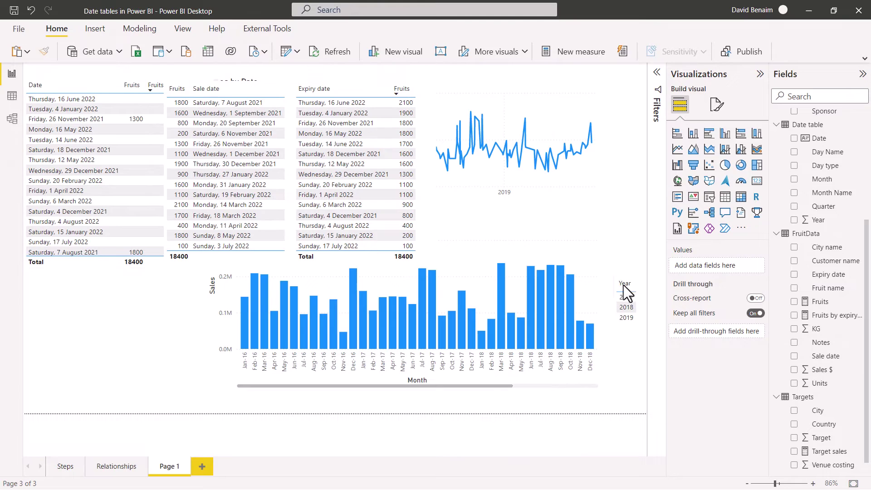
Select the Year table visual and examine the Target, Target sales and Venue costing fields of Targets
{"action": "left_click", "coordinate": [638, 278]}
{"action": "scroll", "coordinate": [821, 436], "scroll_direction": "down", "scroll_amount": 1}
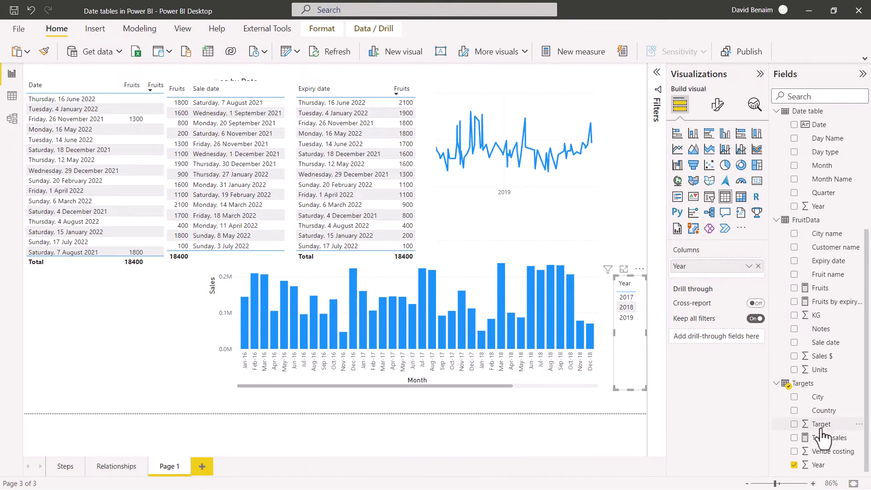
{"action": "left_click", "coordinate": [820, 424]}
{"action": "left_click", "coordinate": [828, 438]}
{"action": "left_click", "coordinate": [831, 451]}
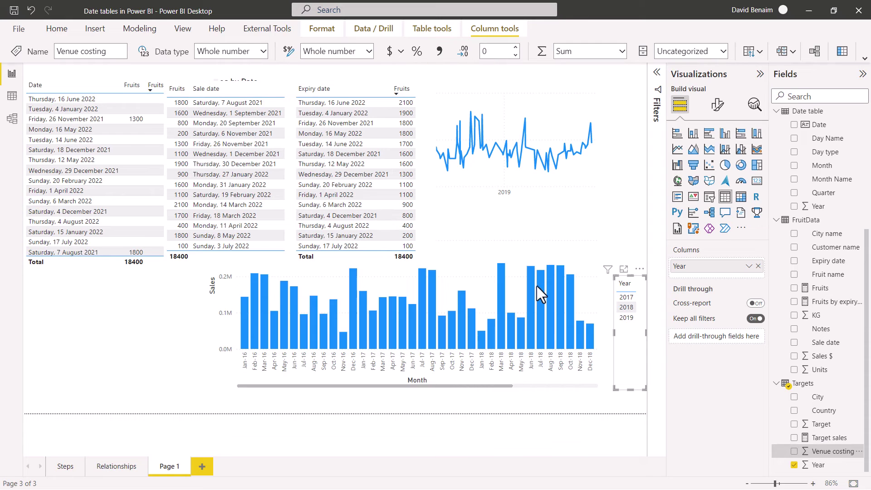
In the model diagram, move FruitData beside ConcertData below the Date table, and make the Targets card narrower and taller
{"action": "left_click", "coordinate": [12, 119]}
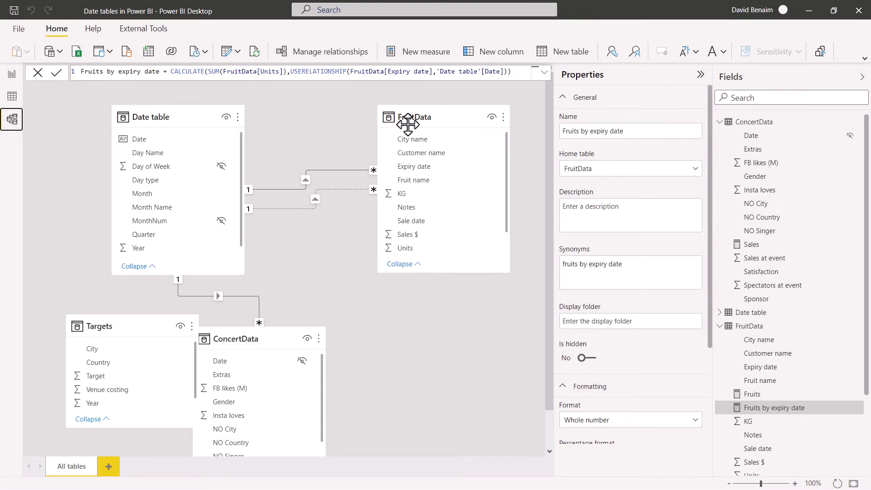
{"action": "left_click_drag", "start_coordinate": [403, 122], "coordinate": [416, 340]}
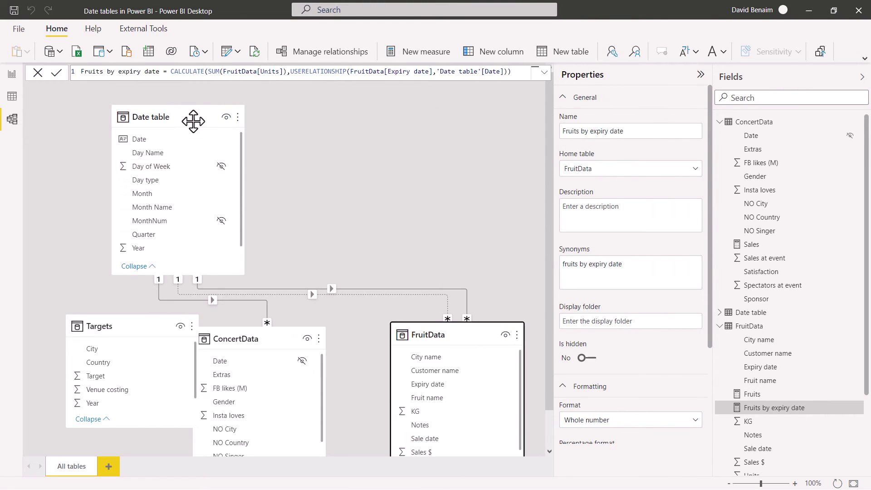
{"action": "left_click", "coordinate": [224, 273]}
{"action": "left_click", "coordinate": [111, 322]}
{"action": "left_click_drag", "start_coordinate": [198, 426], "coordinate": [166, 443]}
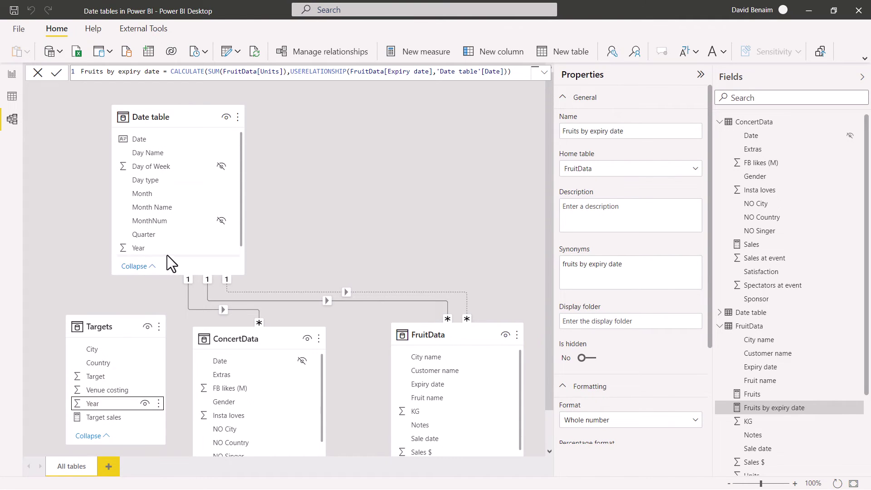
Try relating Year in Date table to Year in Targets, cancel the relationship, and shift the Date table card slightly sideways
{"action": "left_click_drag", "start_coordinate": [163, 252], "coordinate": [111, 405]}
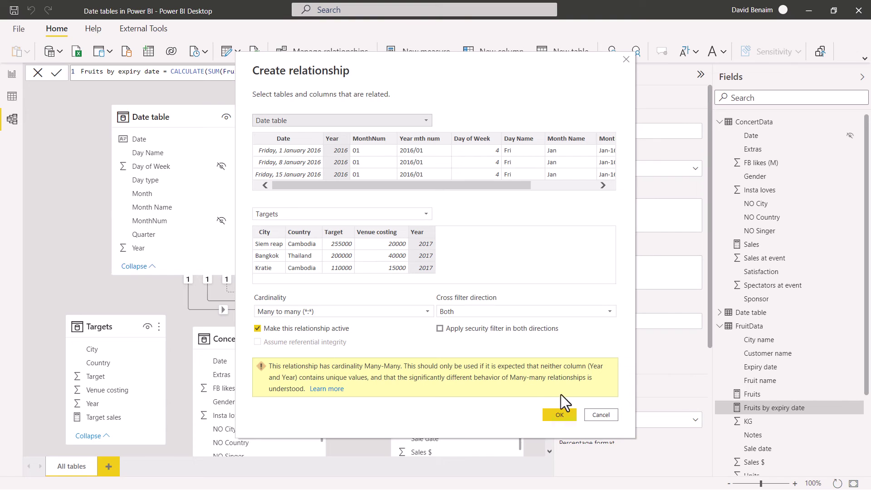
{"action": "left_click", "coordinate": [607, 414]}
{"action": "left_click", "coordinate": [181, 117]}
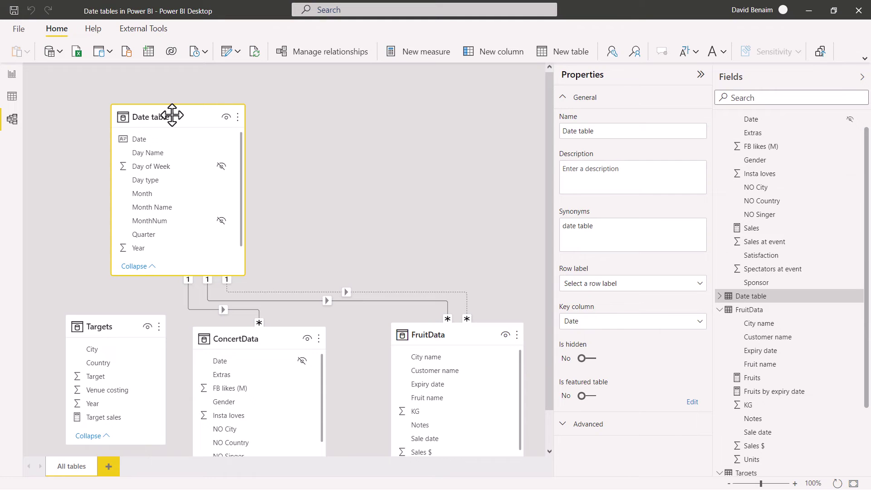
{"action": "left_click_drag", "start_coordinate": [172, 115], "coordinate": [194, 115]}
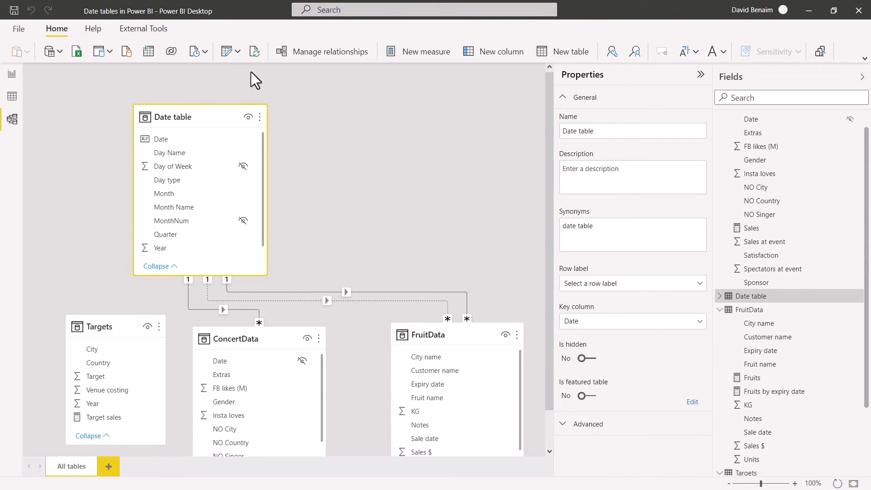
In Power Query Editor, extract the Date table steps before Added Conditional Column into a new query named Staging date table
{"action": "left_click", "coordinate": [226, 50]}
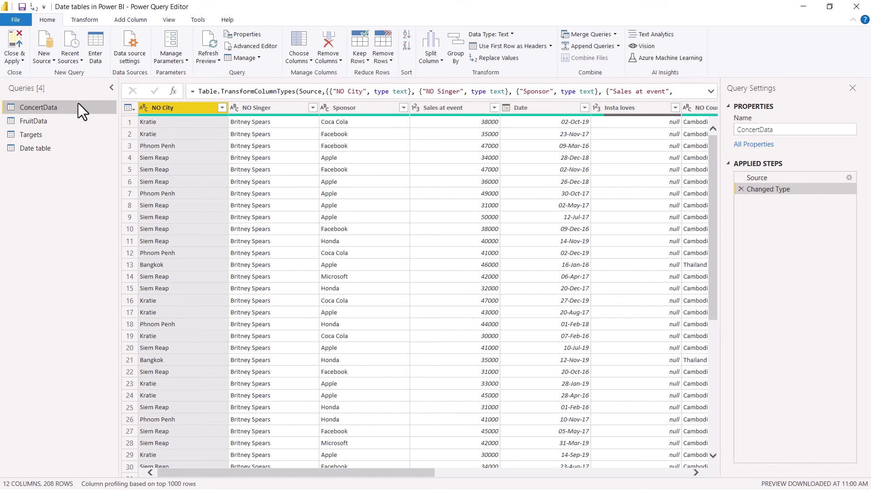
{"action": "left_click", "coordinate": [56, 150]}
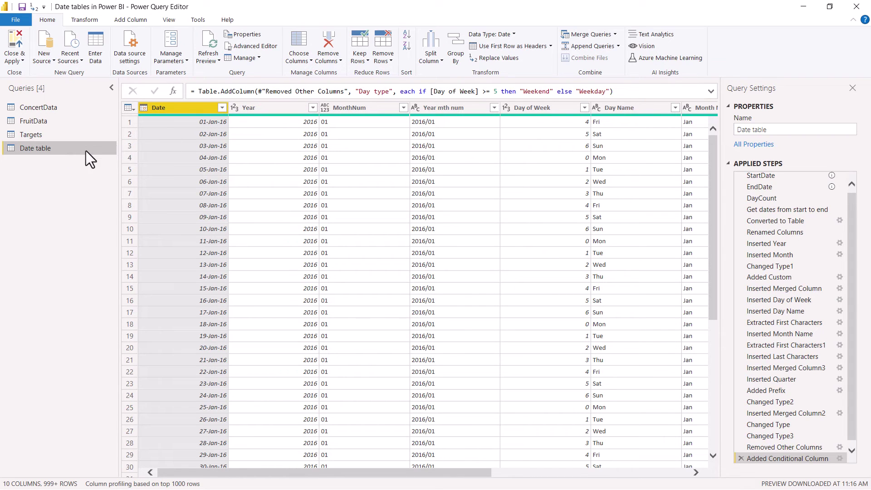
{"action": "right_click", "coordinate": [769, 458]}
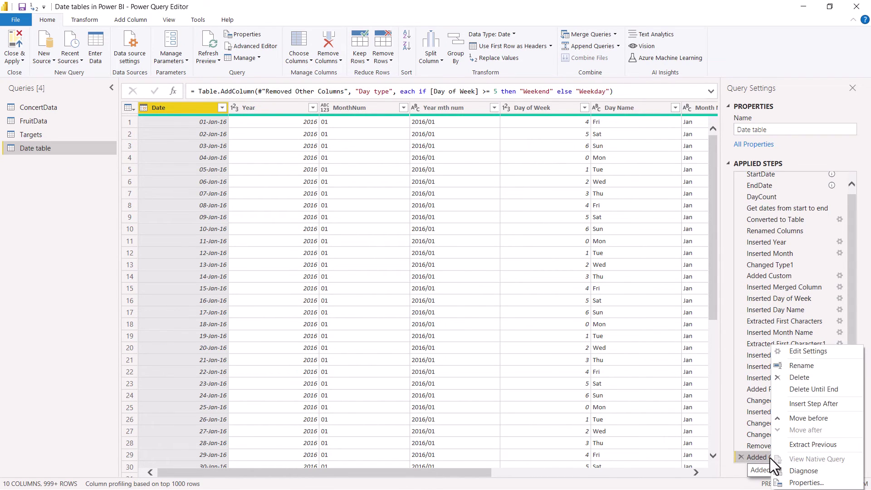
{"action": "left_click", "coordinate": [796, 444]}
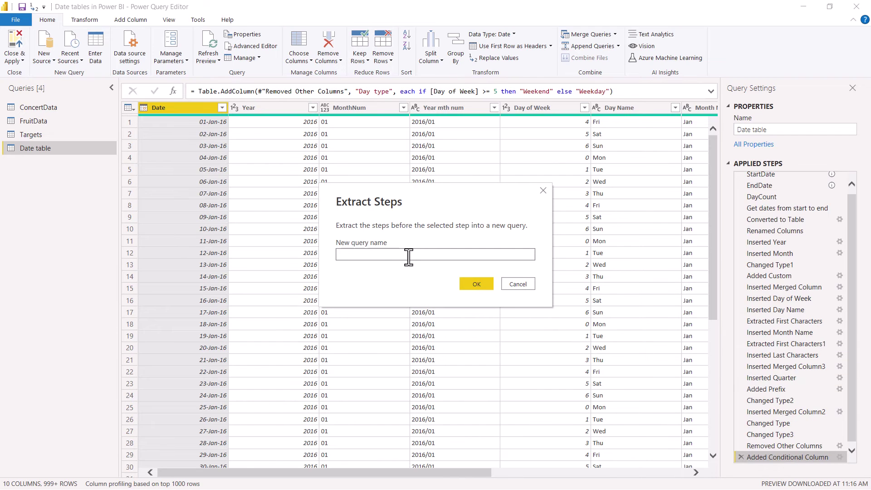
{"action": "type", "text": "Staging date table"}
{"action": "key", "text": "Return"}
Disable loading of the Staging date table query and create a reference query from it named Year table
{"action": "left_click", "coordinate": [59, 164]}
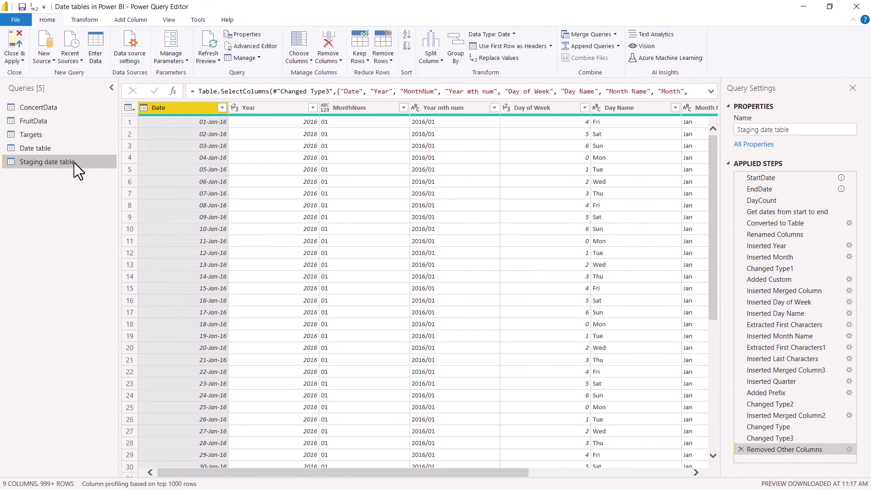
{"action": "right_click", "coordinate": [75, 162]}
{"action": "left_click", "coordinate": [120, 220]}
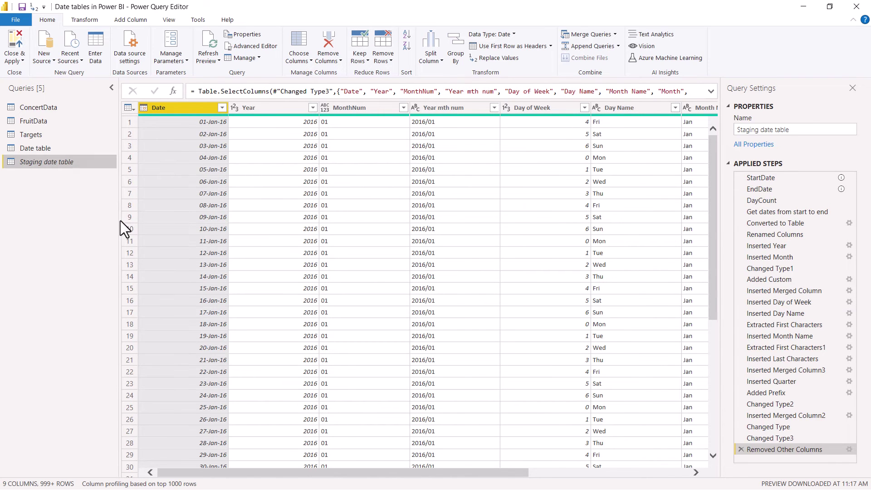
{"action": "right_click", "coordinate": [64, 162]}
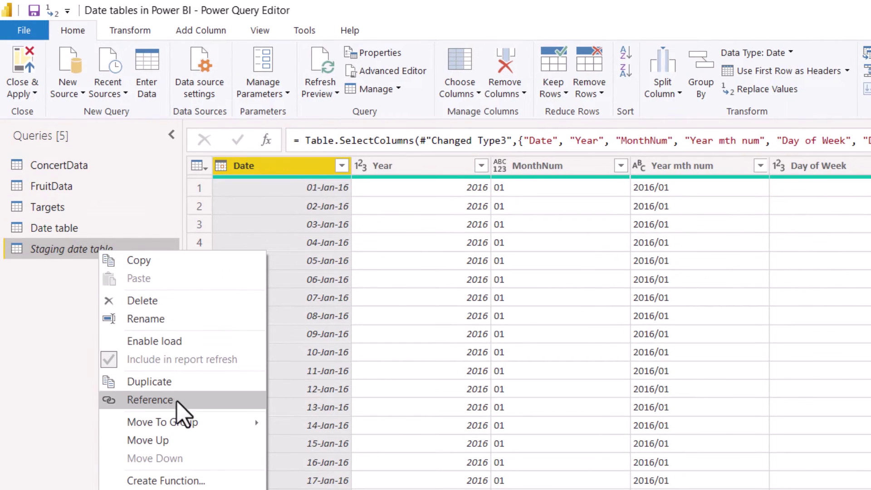
{"action": "left_click", "coordinate": [150, 399]}
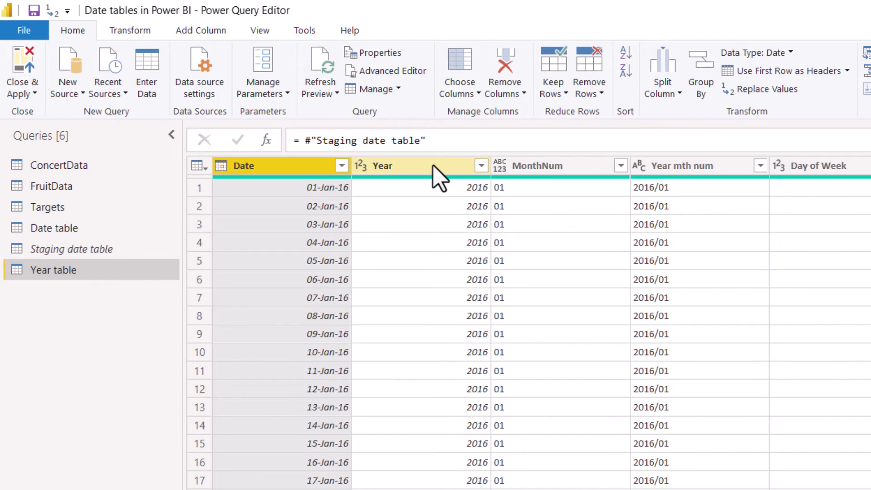
In Year table, remove all columns except Year and remove the duplicate rows
{"action": "left_click", "coordinate": [432, 166]}
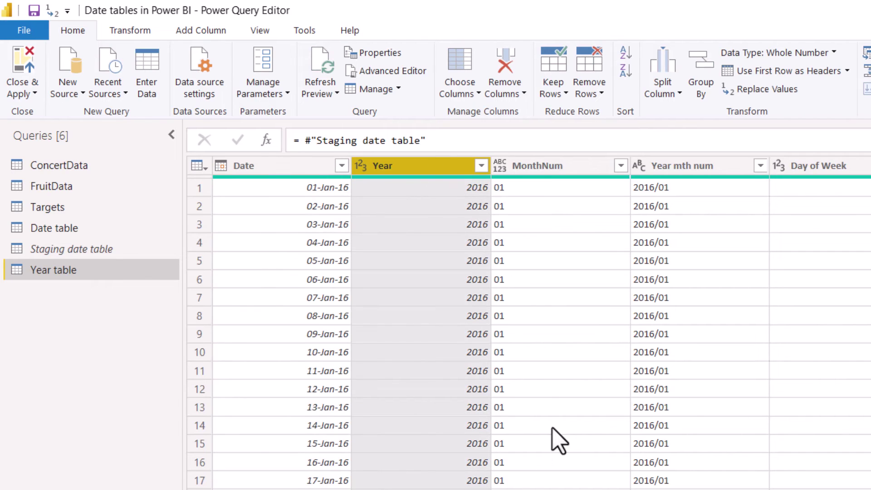
{"action": "scroll", "coordinate": [526, 326], "scroll_direction": "right", "scroll_amount": 5}
{"action": "scroll", "coordinate": [526, 326], "scroll_direction": "left", "scroll_amount": 5}
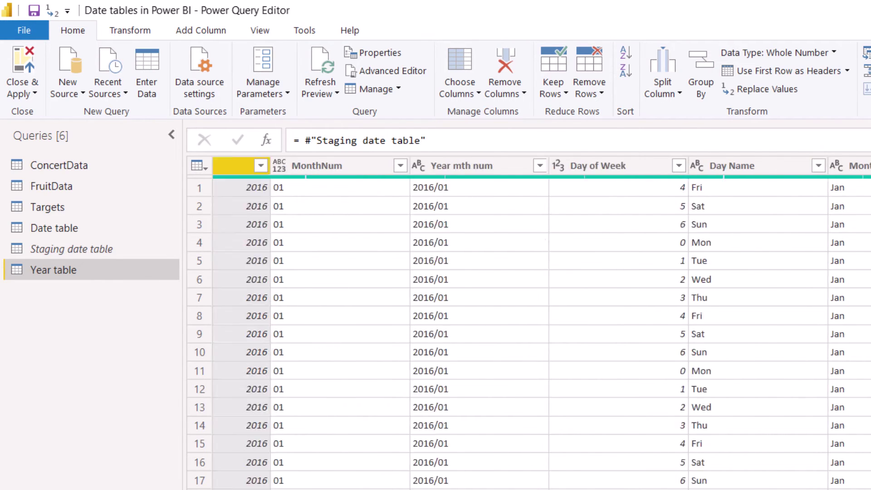
{"action": "right_click", "coordinate": [430, 166]}
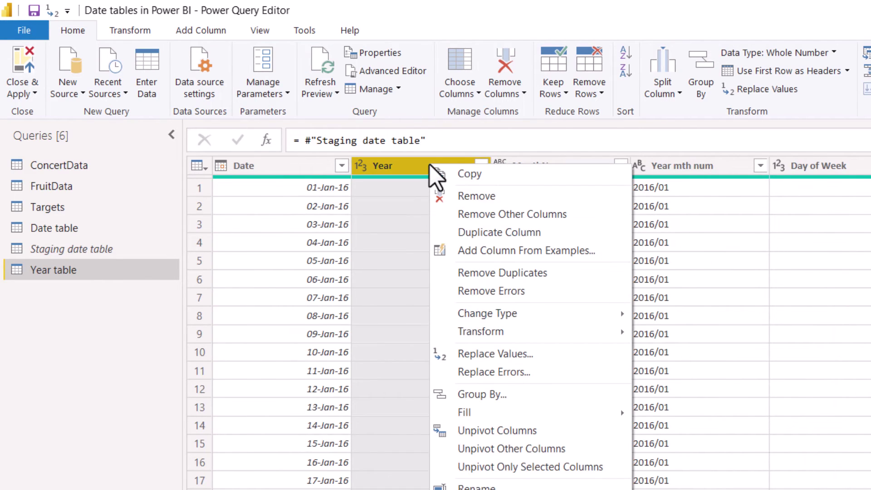
{"action": "left_click", "coordinate": [515, 216]}
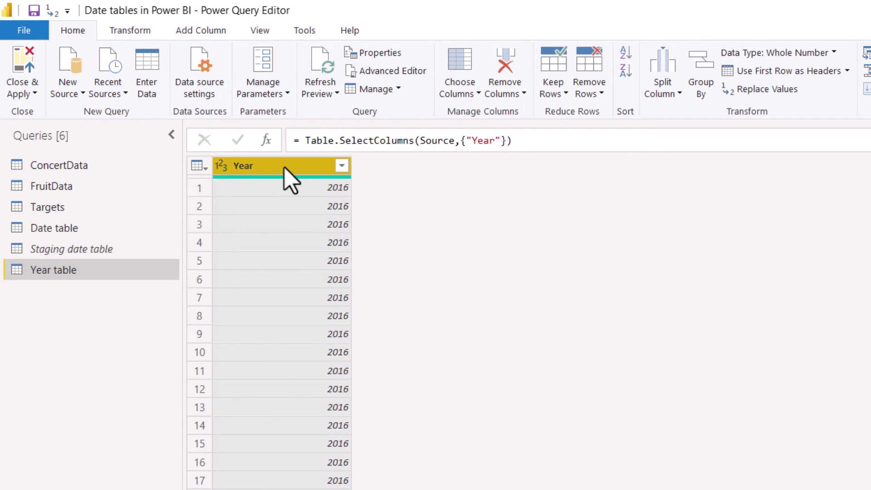
{"action": "left_click", "coordinate": [587, 89]}
{"action": "left_click", "coordinate": [637, 169]}
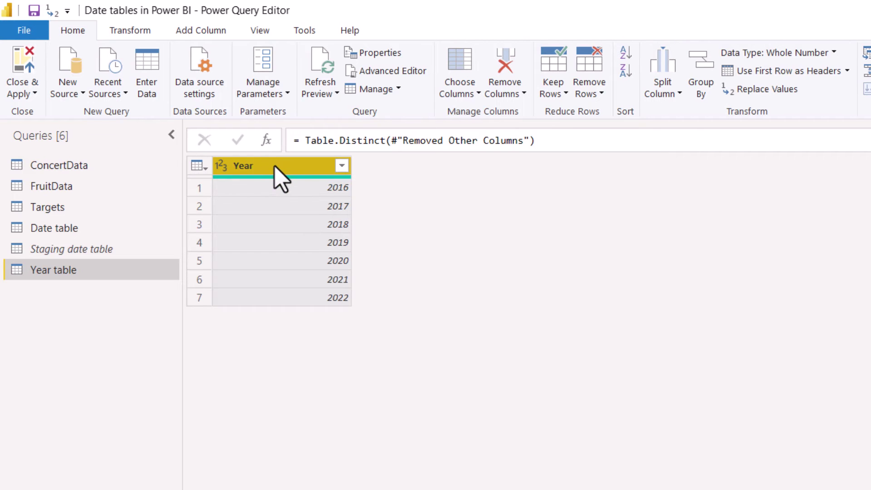
Apply the query changes, then place the Year table card above Targets and the Date table card beside it in the model diagram
{"action": "left_click", "coordinate": [23, 68]}
{"action": "left_click_drag", "start_coordinate": [311, 452], "coordinate": [501, 429]}
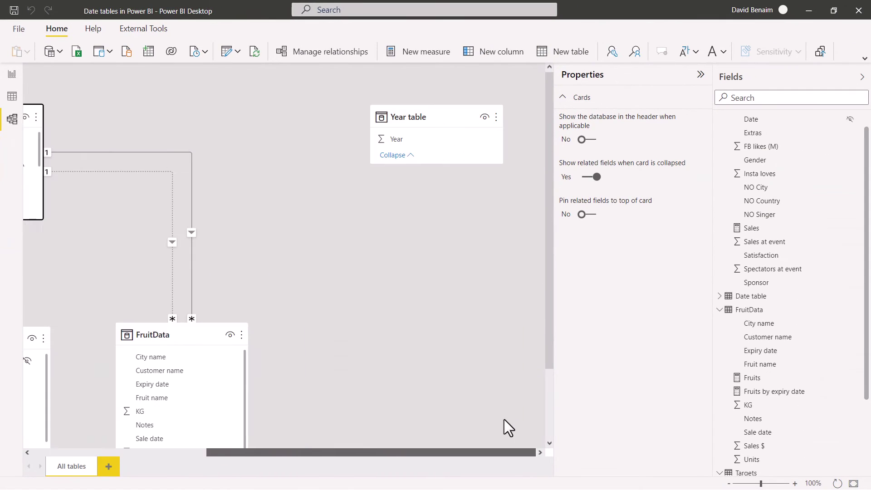
{"action": "left_click_drag", "start_coordinate": [421, 122], "coordinate": [79, 107]}
{"action": "left_click_drag", "start_coordinate": [239, 121], "coordinate": [281, 173]}
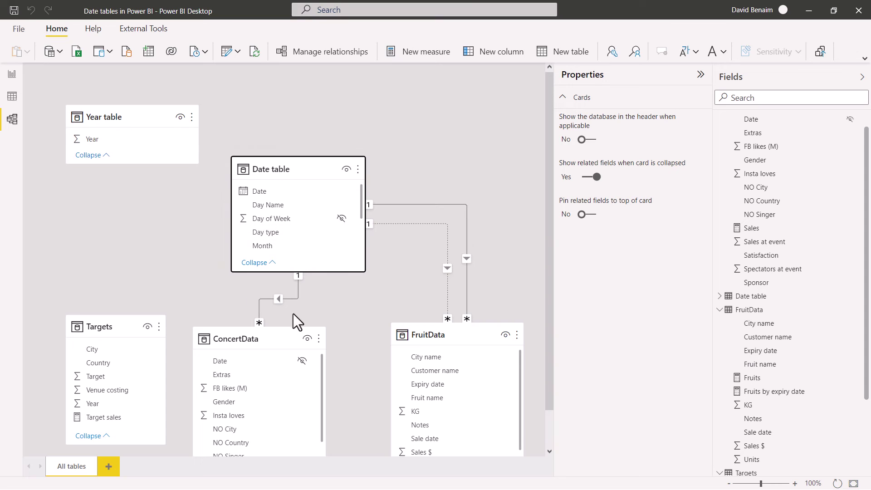
Relate Year in Year table to Year in Targets and to Year in Date table, then return to the report page
{"action": "left_click_drag", "start_coordinate": [113, 142], "coordinate": [94, 410]}
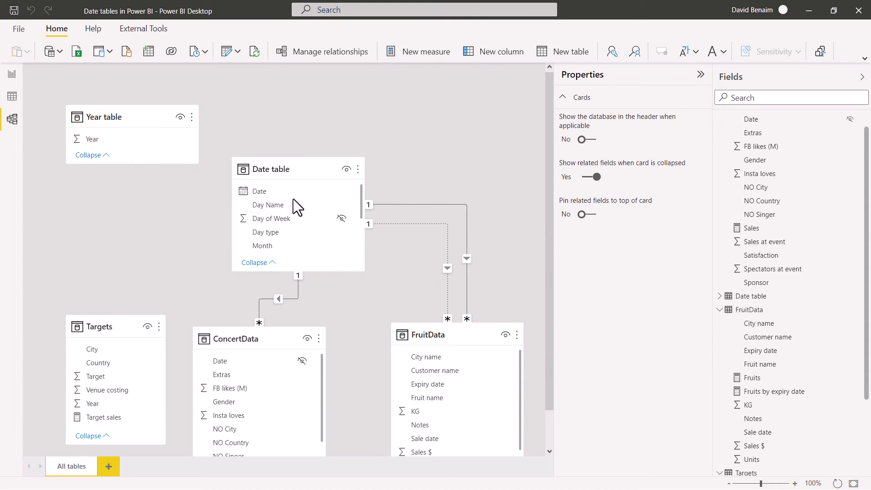
{"action": "scroll", "coordinate": [290, 218], "scroll_direction": "down", "scroll_amount": 3}
{"action": "left_click_drag", "start_coordinate": [285, 232], "coordinate": [130, 137]}
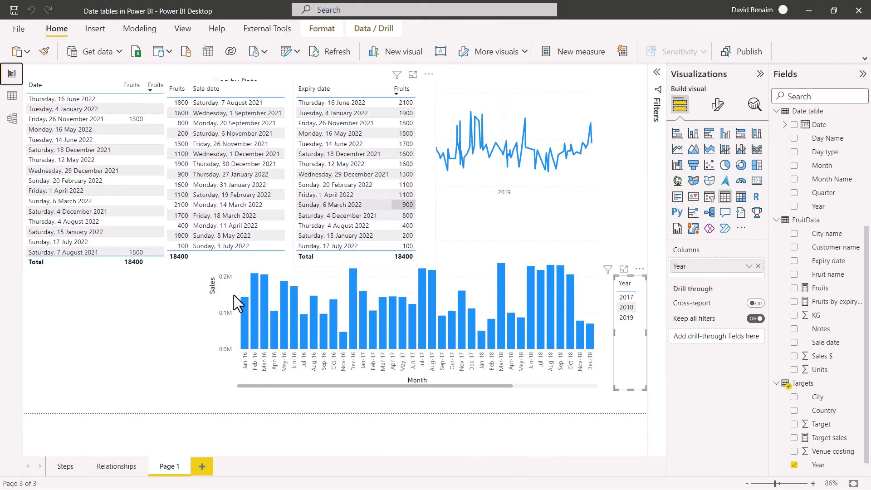
{"action": "left_click", "coordinate": [150, 340]}
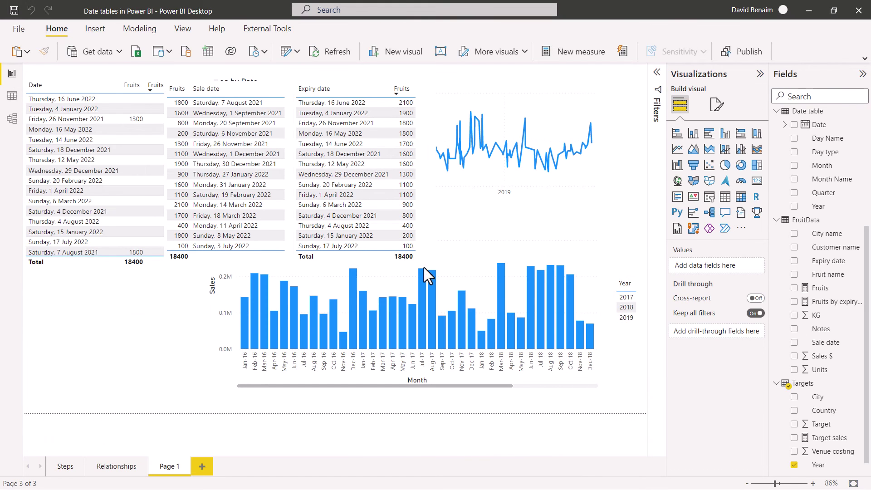
Add a table visual listing Year from Year table in the empty area beside the monthly sales chart
{"action": "left_click", "coordinate": [810, 95]}
{"action": "type", "text": "yea"}
{"action": "left_click_drag", "start_coordinate": [818, 199], "coordinate": [98, 356]}
{"action": "left_click", "coordinate": [794, 196]}
{"action": "left_click", "coordinate": [793, 224]}
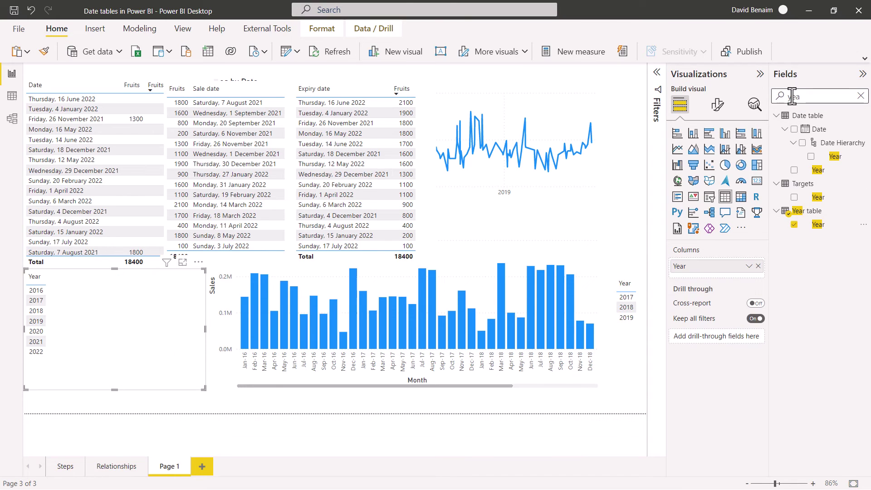
Add the Target sales measure and the ConcertData Sales measure to the Year table visual, and shrink its frame
{"action": "type", "text": "targ"}
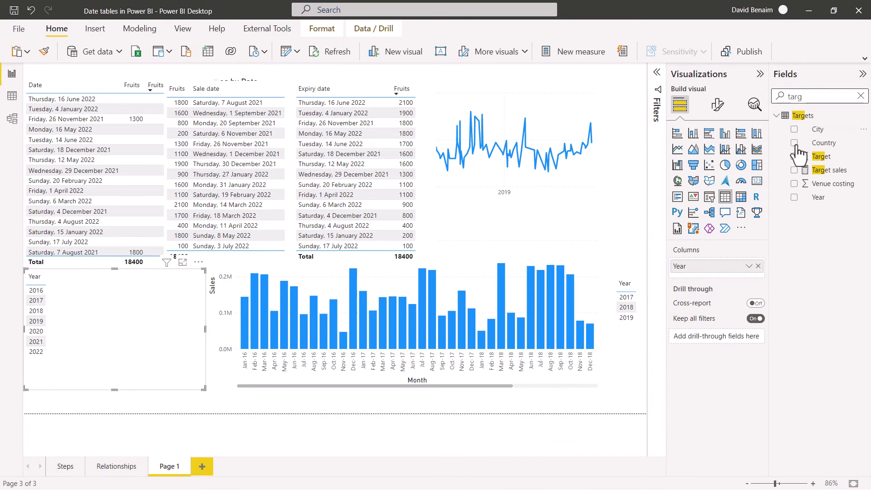
{"action": "left_click", "coordinate": [794, 169]}
{"action": "type", "text": "sales"}
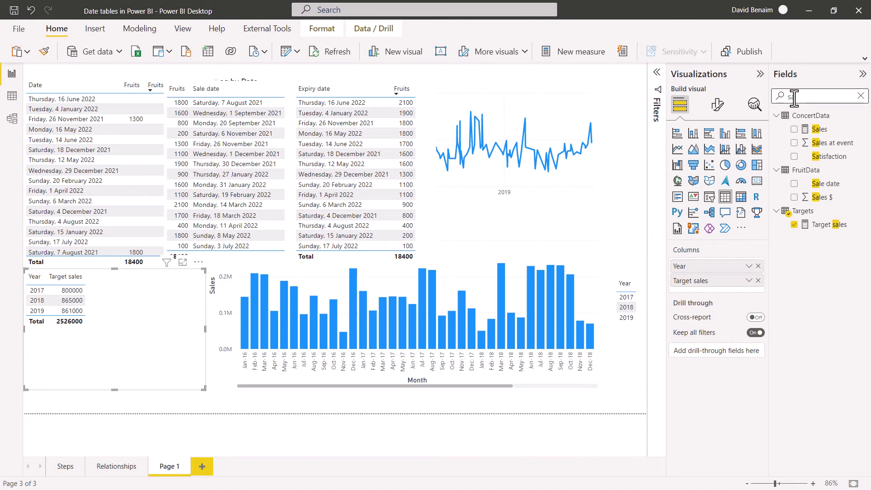
{"action": "left_click", "coordinate": [794, 130]}
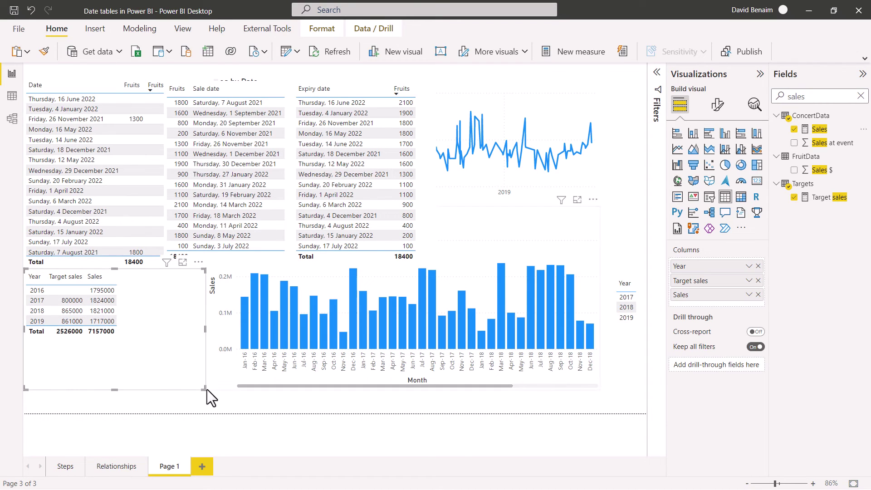
{"action": "left_click_drag", "start_coordinate": [205, 389], "coordinate": [157, 367]}
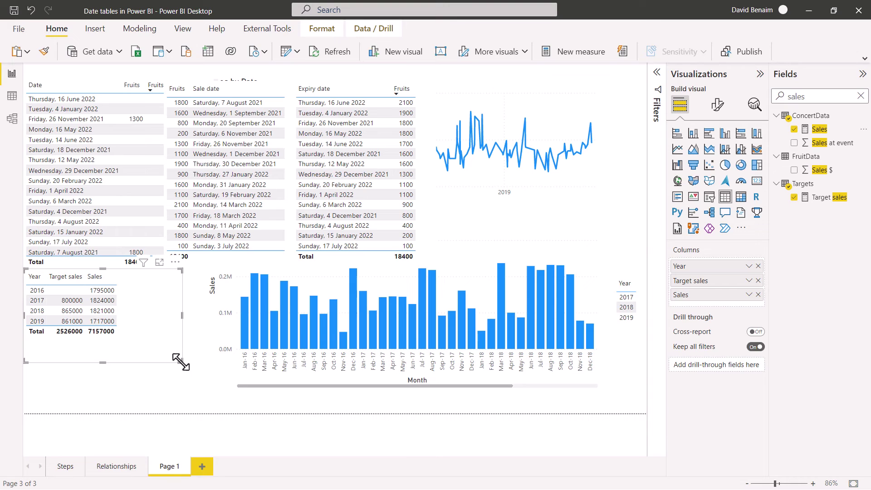
{"action": "left_click", "coordinate": [619, 192]}
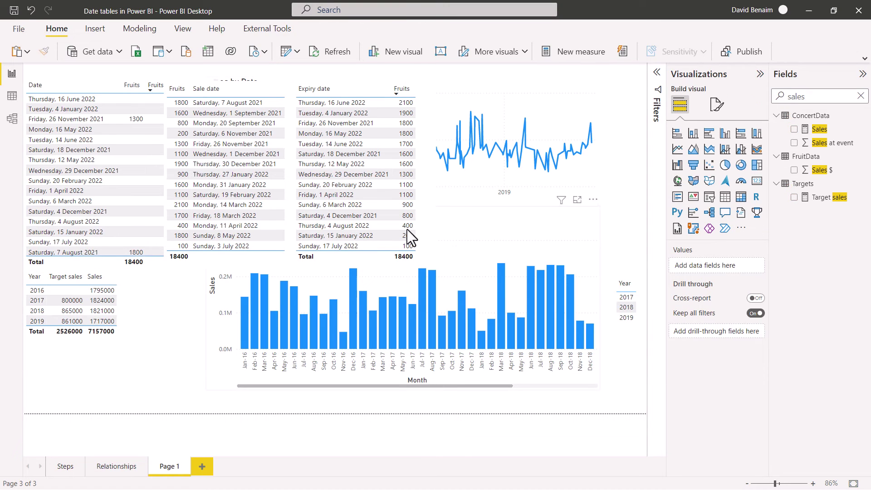
Examine how Year table, Targets and Date table are related in the model diagram
{"action": "left_click", "coordinate": [12, 119]}
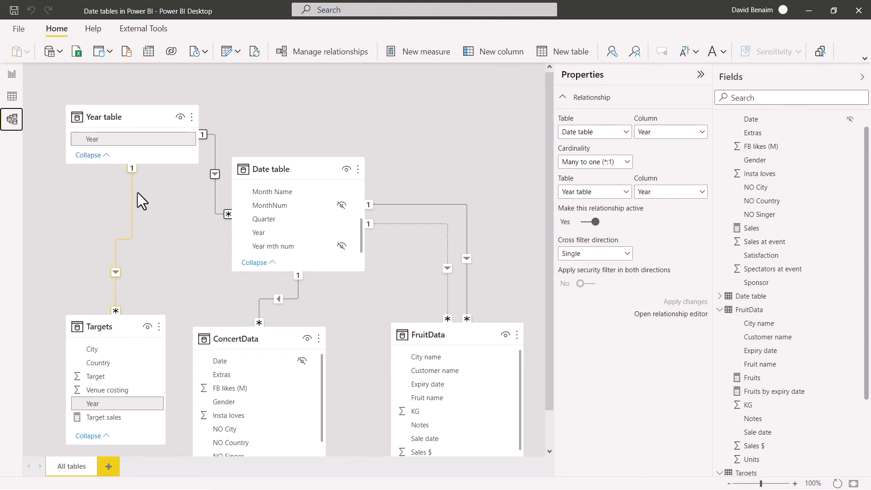
{"action": "left_click", "coordinate": [136, 325]}
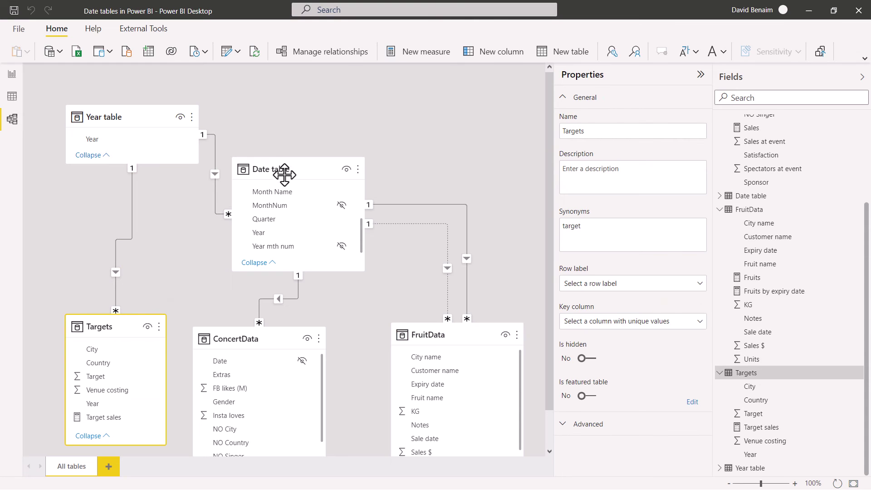
{"action": "left_click", "coordinate": [253, 170]}
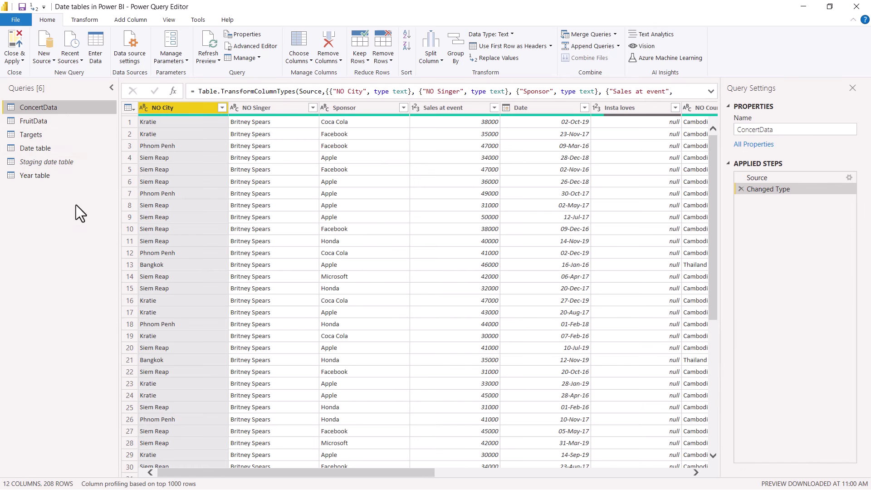
Open the Staging date table query in a maximized Power Query Editor and examine its StartDate step's formula
{"action": "left_click_drag", "start_coordinate": [415, 7], "coordinate": [413, 92]}
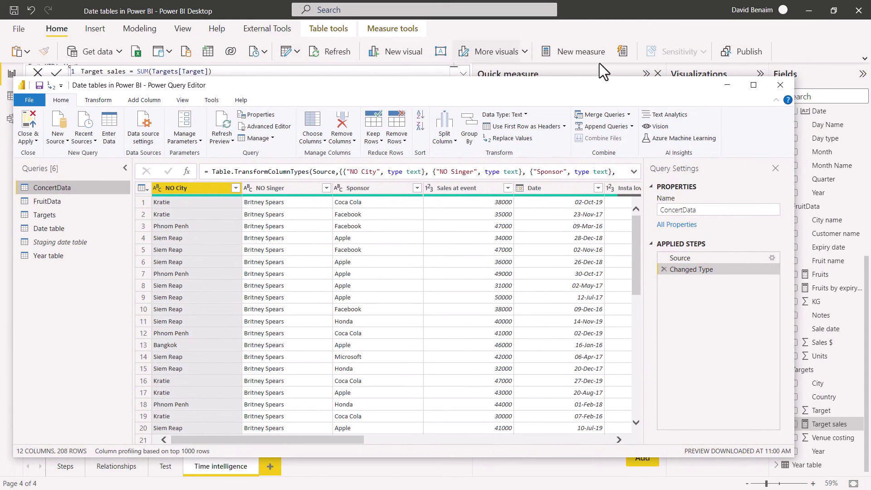
{"action": "left_click", "coordinate": [753, 85]}
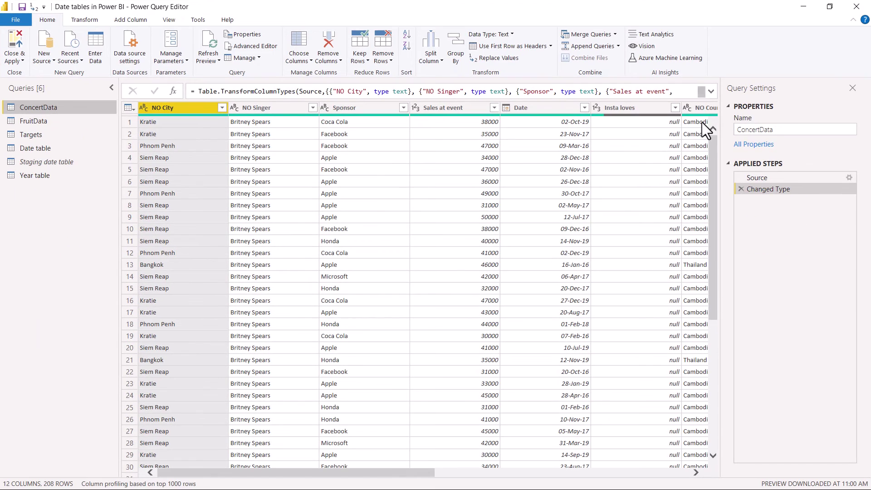
{"action": "left_click", "coordinate": [51, 149]}
{"action": "left_click", "coordinate": [68, 163]}
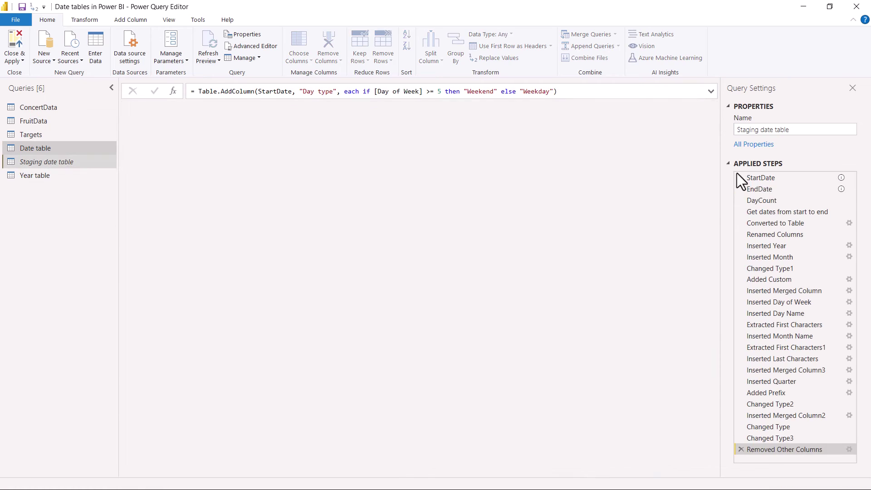
{"action": "left_click", "coordinate": [780, 177]}
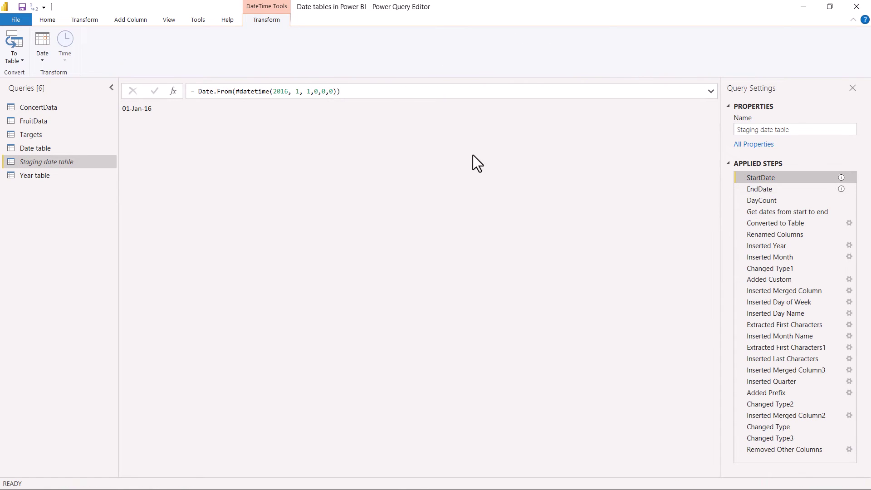
{"action": "triple_click", "coordinate": [249, 91]}
{"action": "left_click_drag", "start_coordinate": [200, 91], "coordinate": [220, 91]}
{"action": "left_click_drag", "start_coordinate": [311, 120], "coordinate": [444, 122]}
{"action": "left_click", "coordinate": [457, 119]}
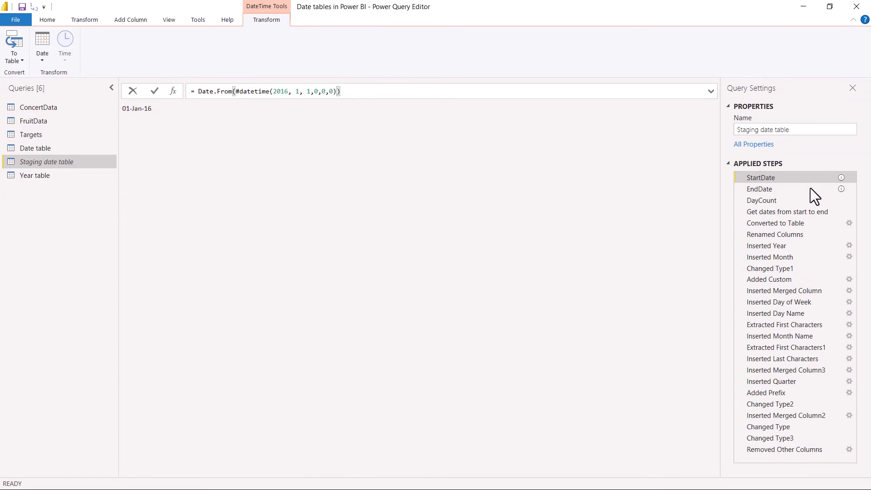
Read the description in the StartDate step's properties, then dismiss the dialog without changes
{"action": "right_click", "coordinate": [832, 177]}
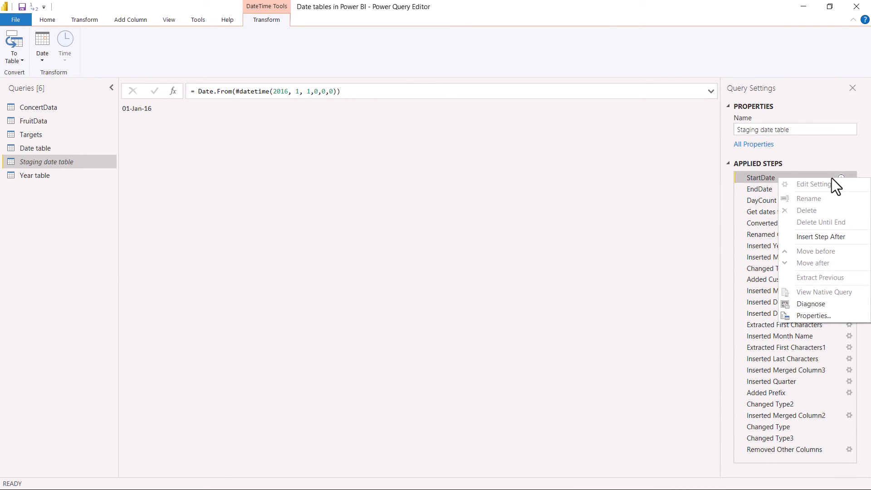
{"action": "left_click", "coordinate": [813, 315]}
{"action": "left_click_drag", "start_coordinate": [341, 247], "coordinate": [531, 270]}
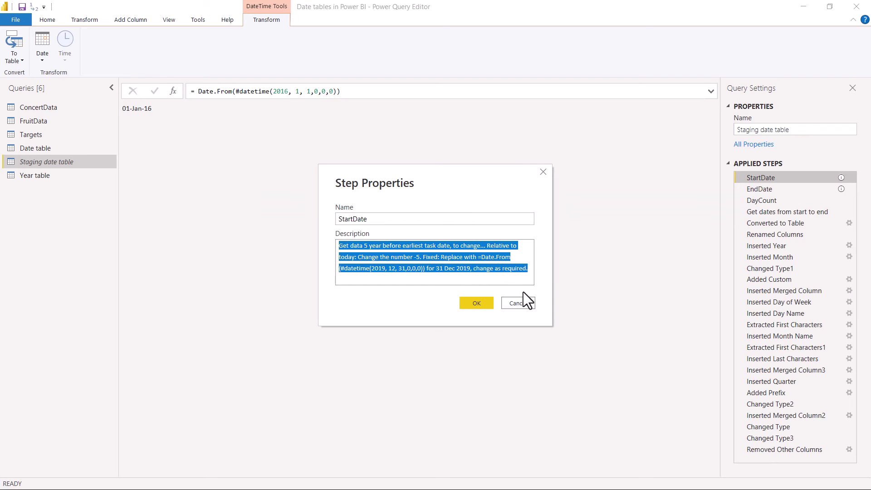
{"action": "key", "text": "Escape"}
Examine the EndDate step's description and formula, and compare it with the fixed date in the StartDate formula
{"action": "mouse_move", "coordinate": [841, 189]}
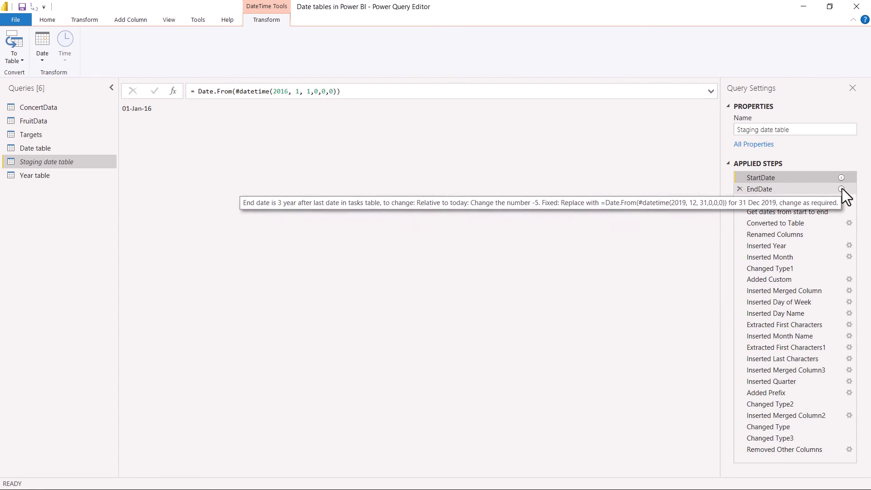
{"action": "left_click", "coordinate": [810, 190]}
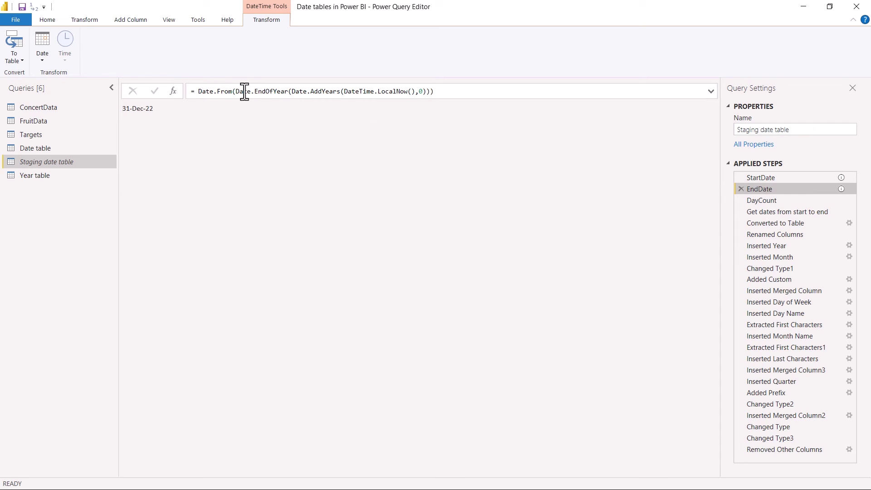
{"action": "left_click_drag", "start_coordinate": [236, 91], "coordinate": [410, 91]}
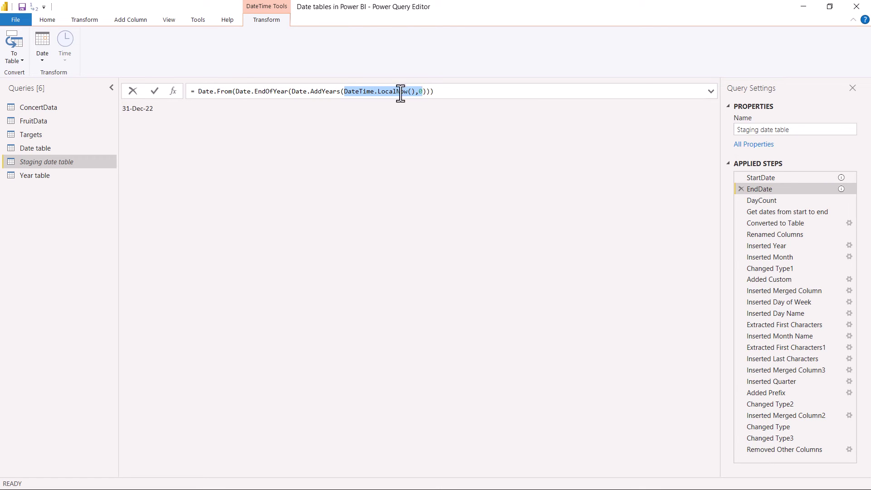
{"action": "left_click", "coordinate": [801, 176]}
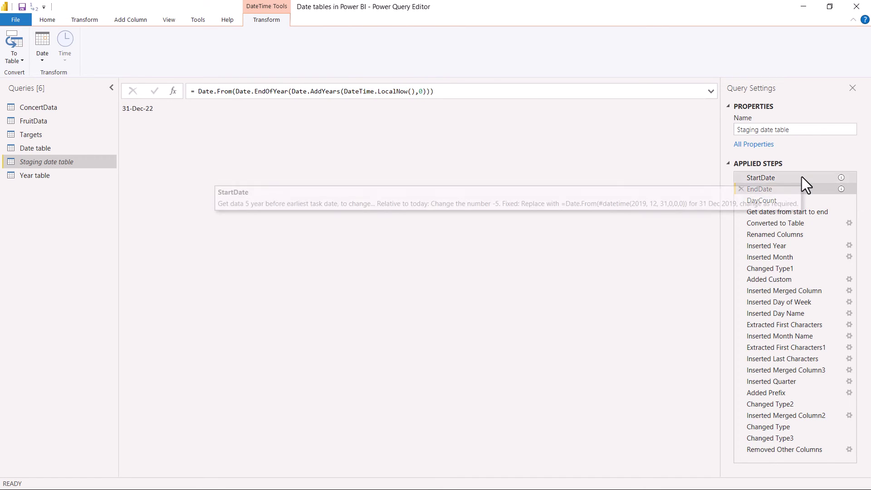
{"action": "left_click_drag", "start_coordinate": [279, 91], "coordinate": [340, 91]}
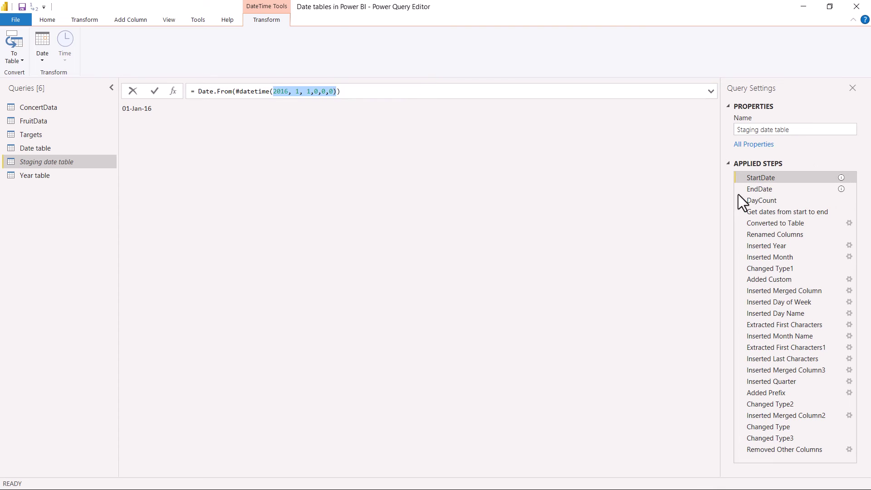
Examine the DayCount step's formula, including the EndDate minus StartDate difference and the added day
{"action": "left_click", "coordinate": [794, 200]}
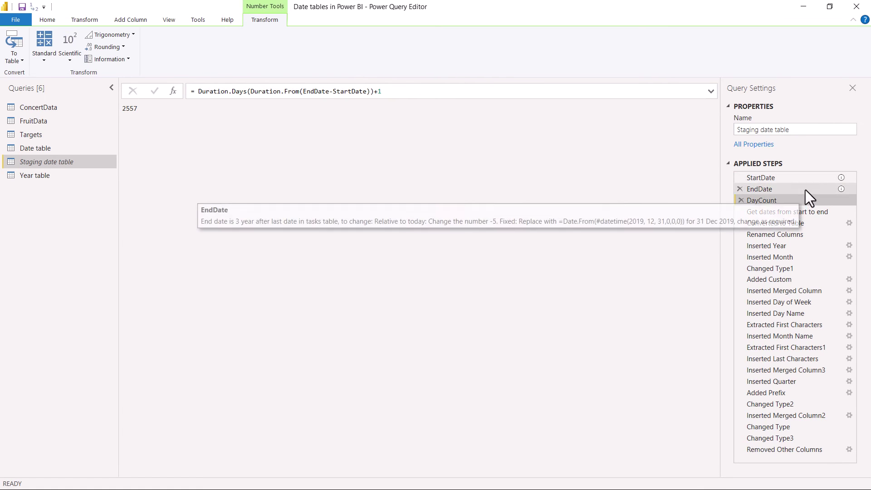
{"action": "left_click_drag", "start_coordinate": [303, 91], "coordinate": [380, 91]}
{"action": "left_click", "coordinate": [388, 91]}
{"action": "type", "text": "1"}
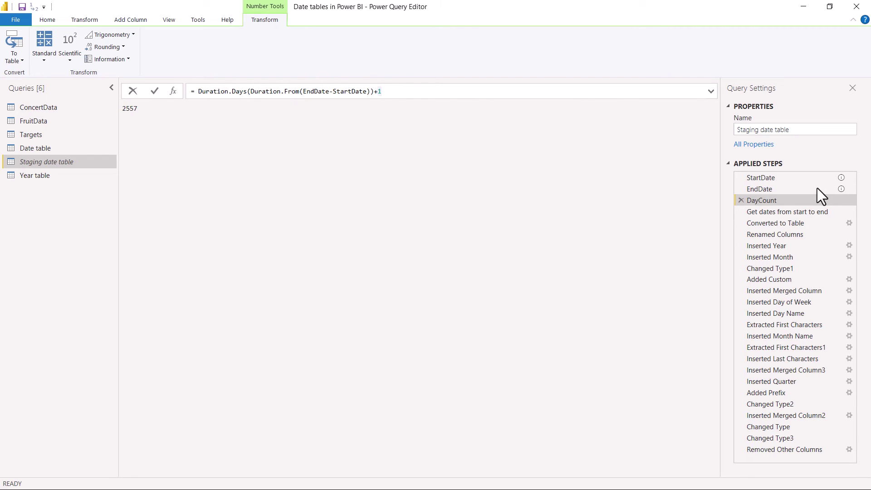
Examine the StartDate, DayCount and duration arguments of List.Dates in the Get dates from start to end step
{"action": "left_click", "coordinate": [787, 216]}
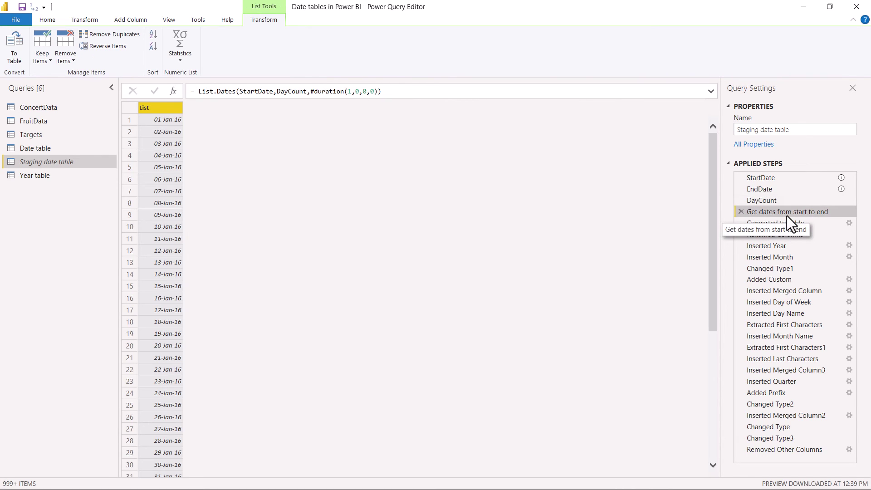
{"action": "left_click_drag", "start_coordinate": [198, 93], "coordinate": [281, 91]}
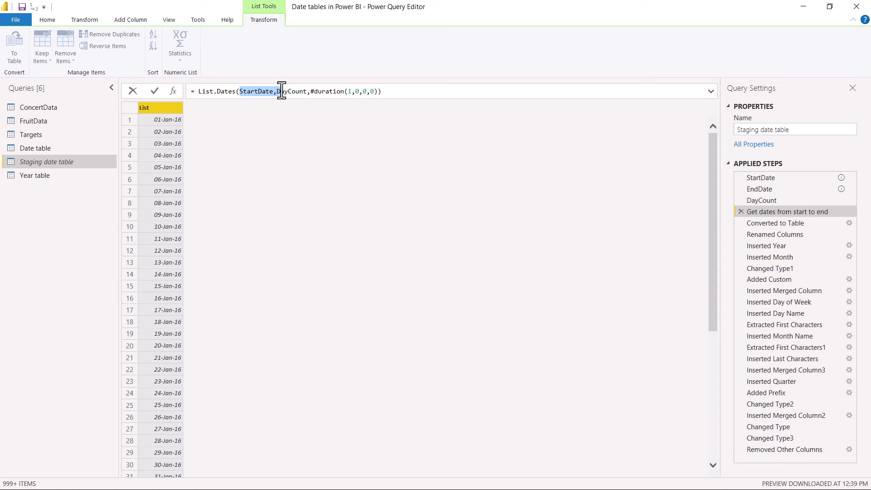
{"action": "left_click", "coordinate": [277, 91]}
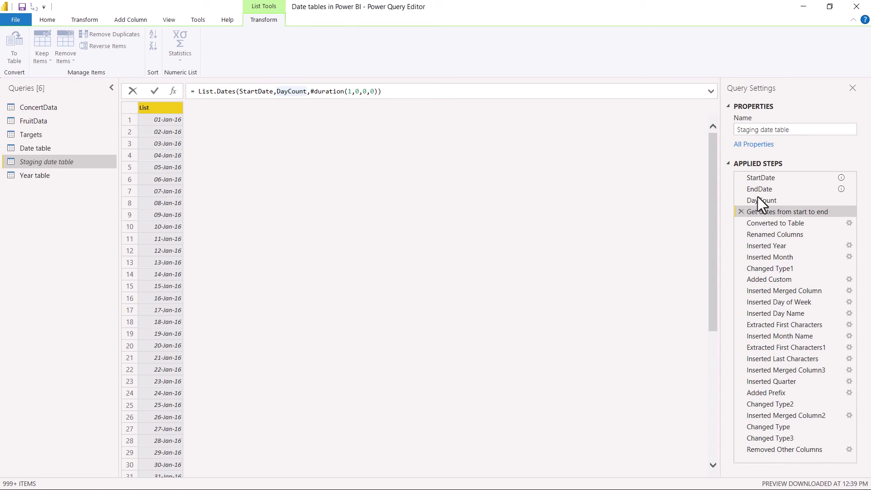
{"action": "left_click_drag", "start_coordinate": [310, 91], "coordinate": [371, 91]}
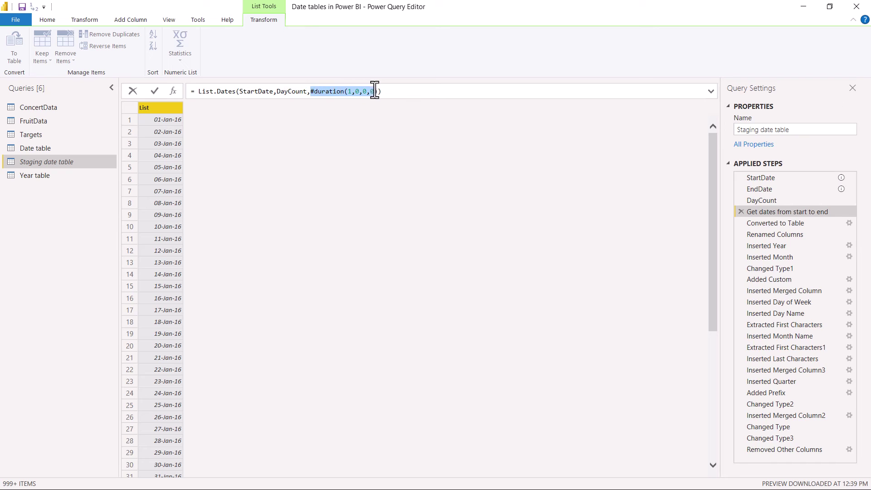
{"action": "left_click", "coordinate": [358, 92]}
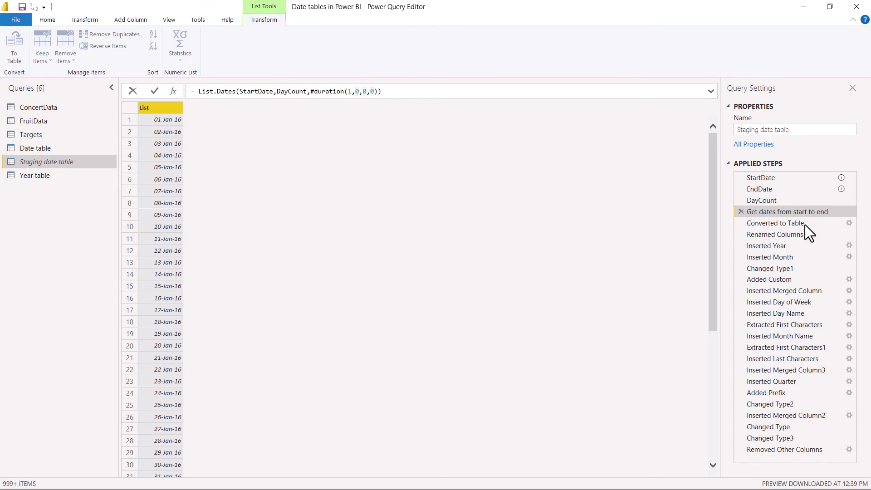
Convert the generated date list in the Staging date step by step query to a table
{"action": "left_click", "coordinate": [807, 210]}
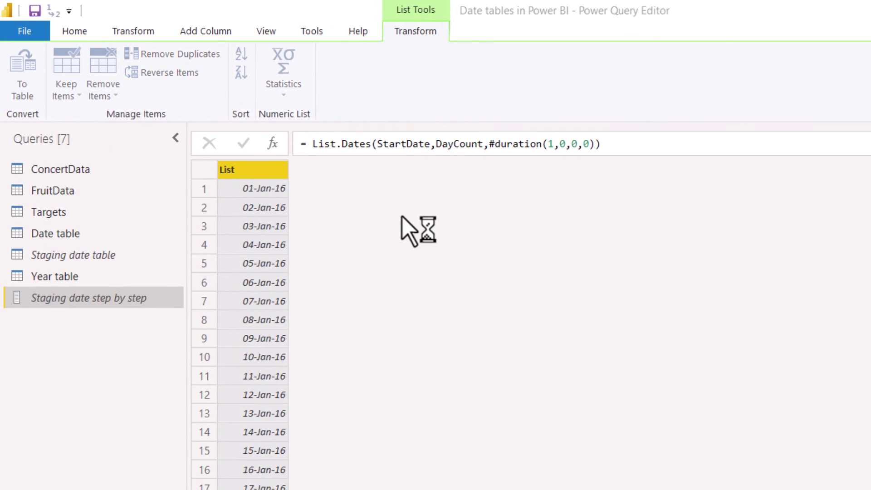
{"action": "left_click", "coordinate": [861, 465]}
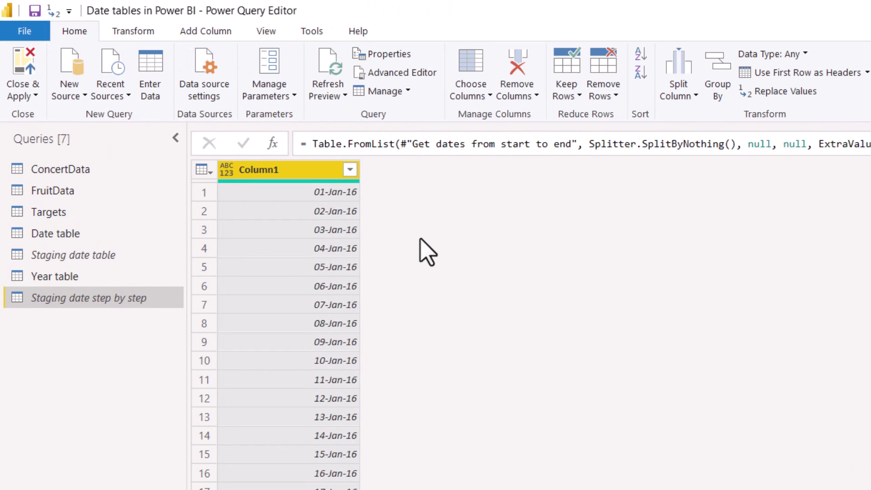
Rename Column1 to Date and set its data type to Date
{"action": "double_click", "coordinate": [290, 170]}
{"action": "type", "text": "Date"}
{"action": "key", "text": "Return"}
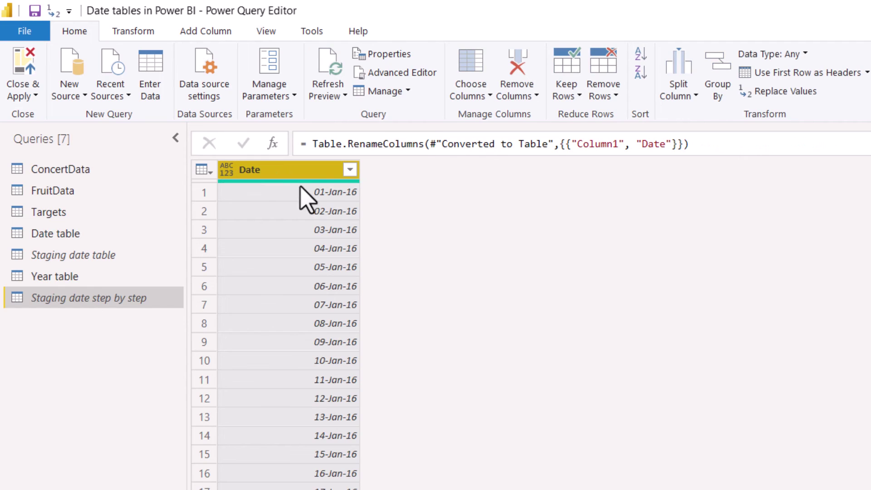
{"action": "left_click", "coordinate": [228, 171]}
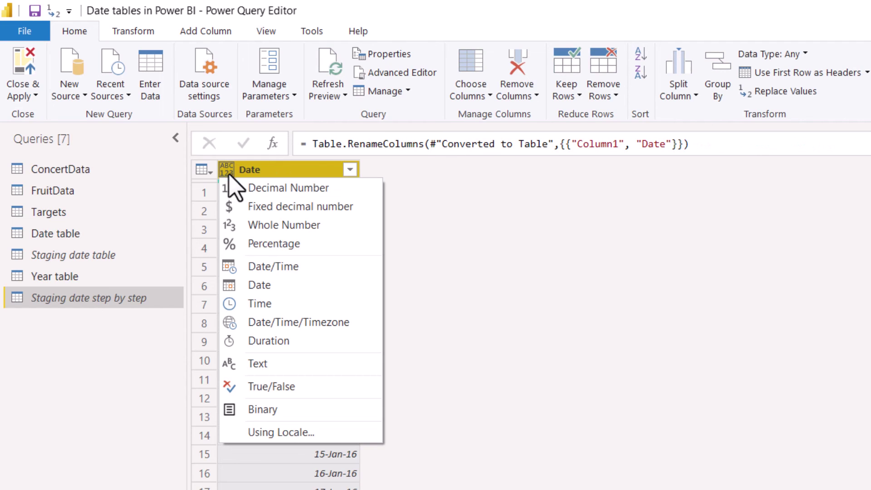
{"action": "left_click", "coordinate": [278, 285]}
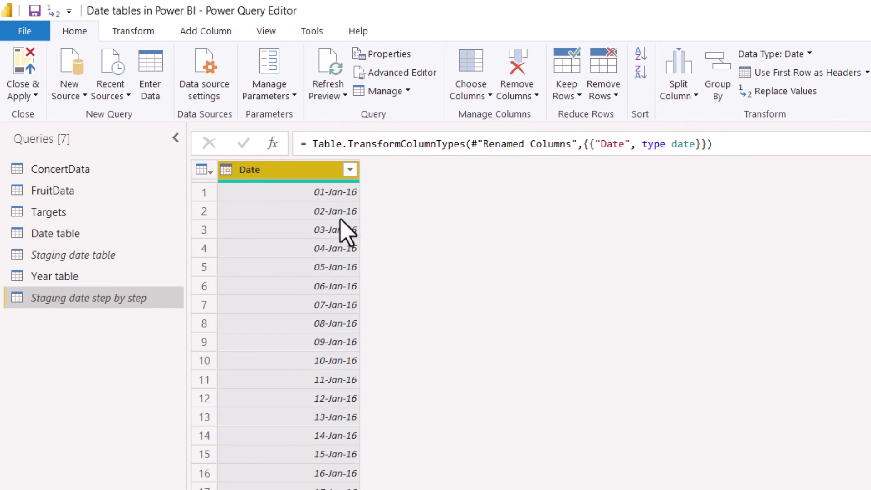
Add Year and Month number columns extracted from the Date column in the Staging date step by step query
{"action": "left_click", "coordinate": [216, 32]}
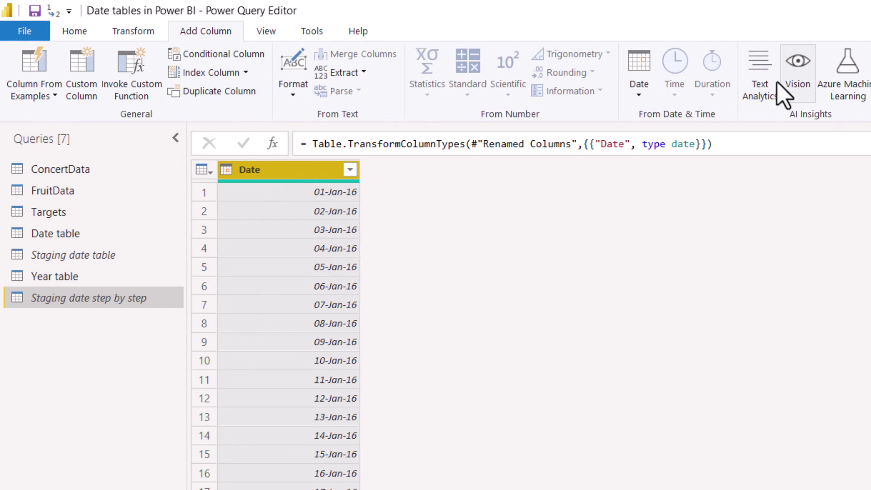
{"action": "left_click", "coordinate": [641, 89]}
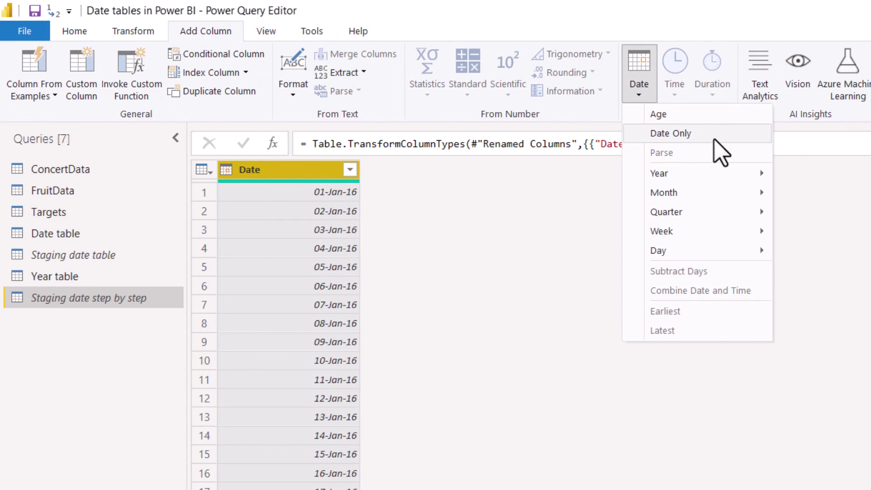
{"action": "mouse_move", "coordinate": [717, 176]}
{"action": "left_click", "coordinate": [810, 177]}
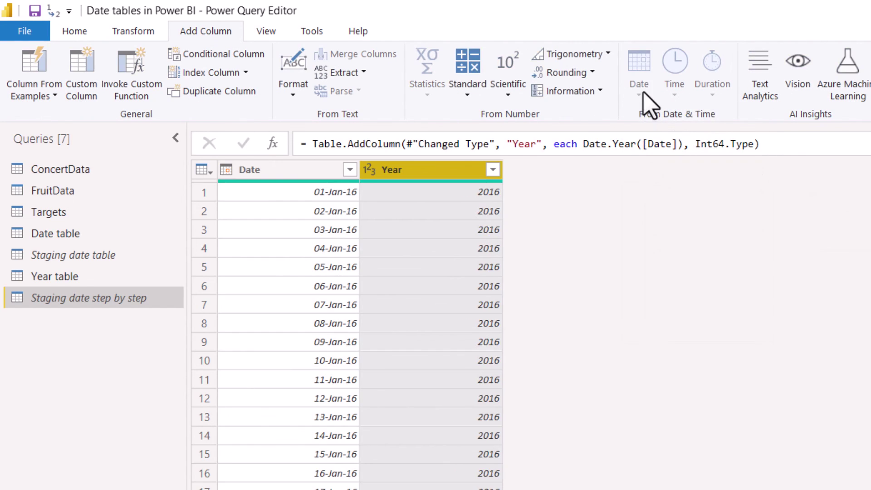
{"action": "left_click", "coordinate": [343, 174]}
{"action": "left_click", "coordinate": [639, 72]}
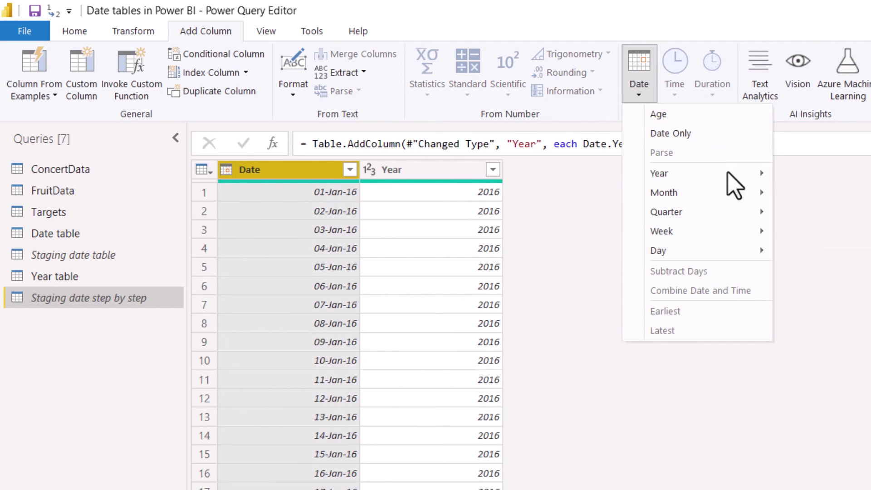
{"action": "mouse_move", "coordinate": [748, 192]}
{"action": "left_click", "coordinate": [816, 195]}
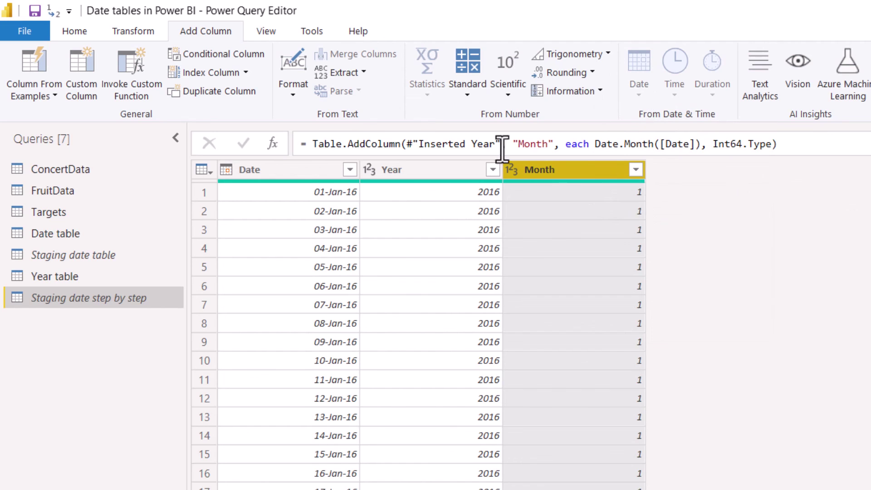
Add a Month Name column extracted from the Date column
{"action": "left_click", "coordinate": [290, 171]}
{"action": "left_click", "coordinate": [638, 73]}
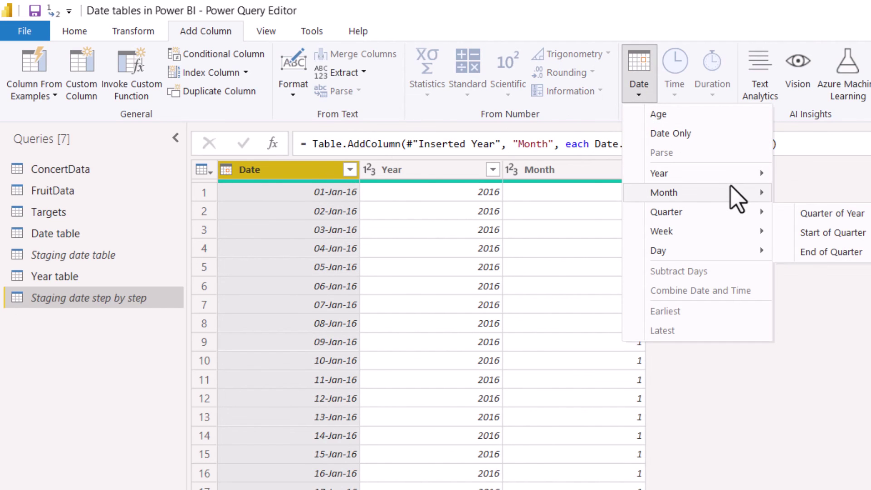
{"action": "mouse_move", "coordinate": [735, 194]}
{"action": "left_click", "coordinate": [861, 271]}
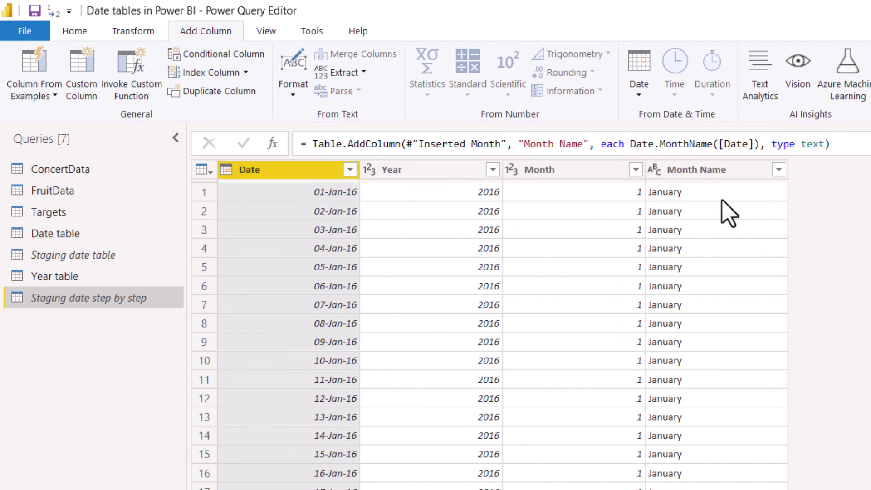
Shorten the Month Name values in place to their first 3 characters
{"action": "left_click", "coordinate": [133, 31]}
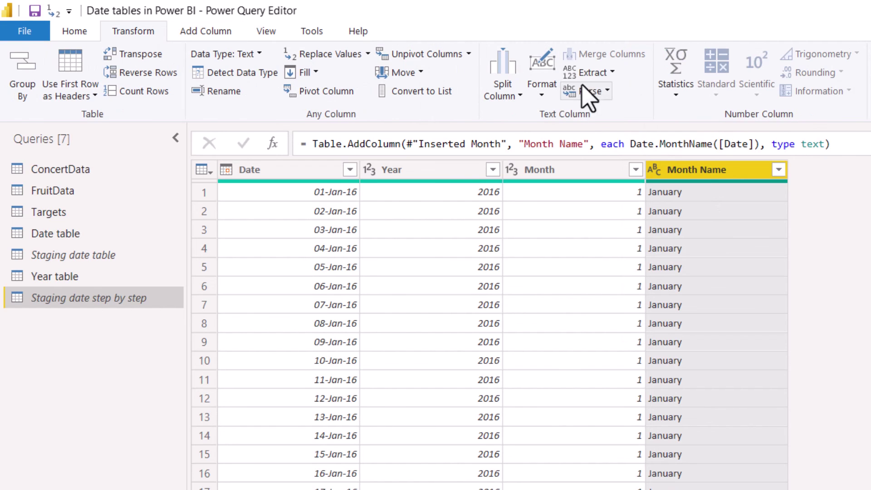
{"action": "left_click", "coordinate": [590, 73]}
{"action": "left_click", "coordinate": [620, 112]}
{"action": "type", "text": "3"}
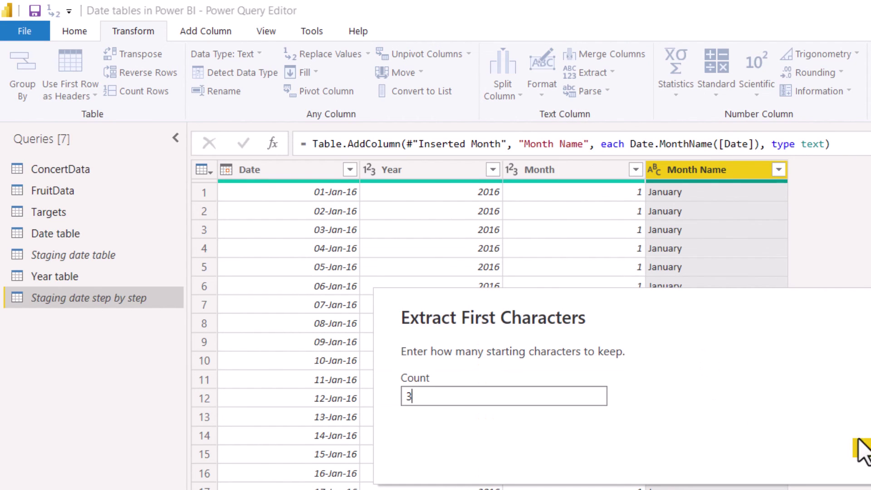
{"action": "left_click", "coordinate": [856, 452]}
Reduce the Year column values in place to their last 2 characters
{"action": "left_click", "coordinate": [455, 172]}
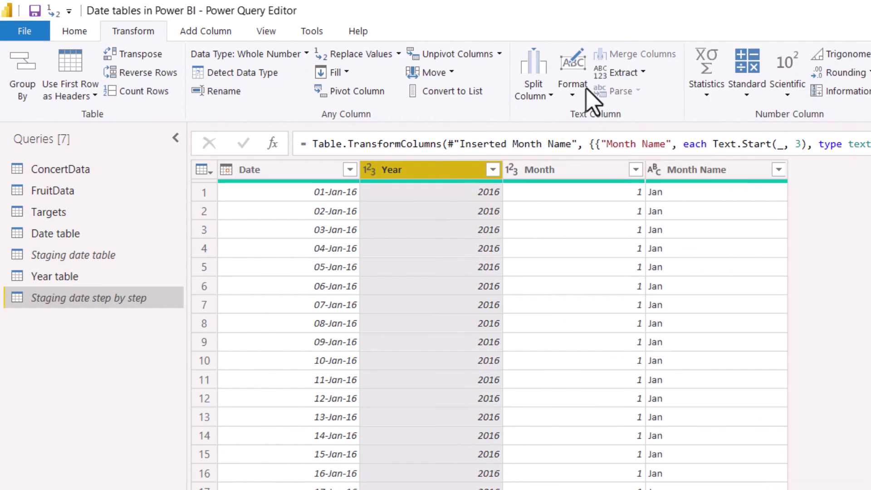
{"action": "left_click", "coordinate": [641, 74]}
{"action": "left_click", "coordinate": [651, 131]}
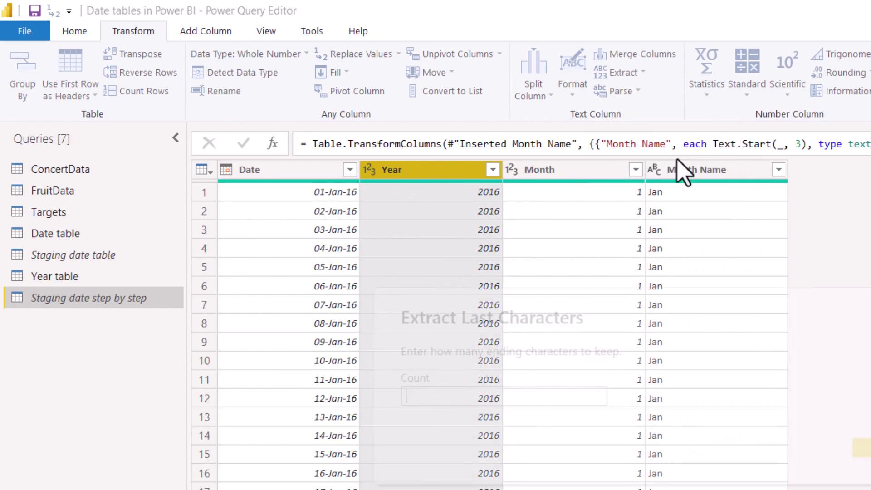
{"action": "type", "text": "2"}
{"action": "left_click", "coordinate": [864, 453]}
Merge Month Name and Year, in that order, into a new column named Mth name with a custom hyphen separator, and review its values
{"action": "left_click", "coordinate": [693, 169]}
{"action": "left_click", "coordinate": [408, 170], "text": "ctrl"}
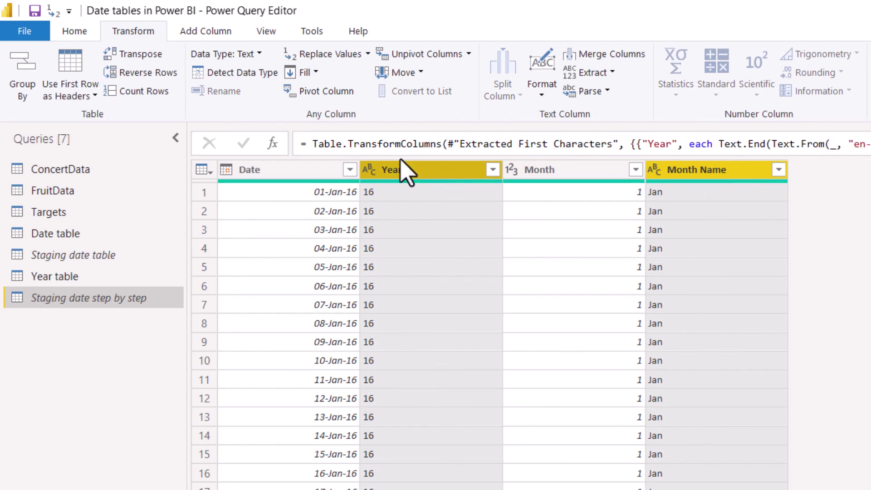
{"action": "left_click", "coordinate": [222, 36]}
{"action": "left_click", "coordinate": [390, 54]}
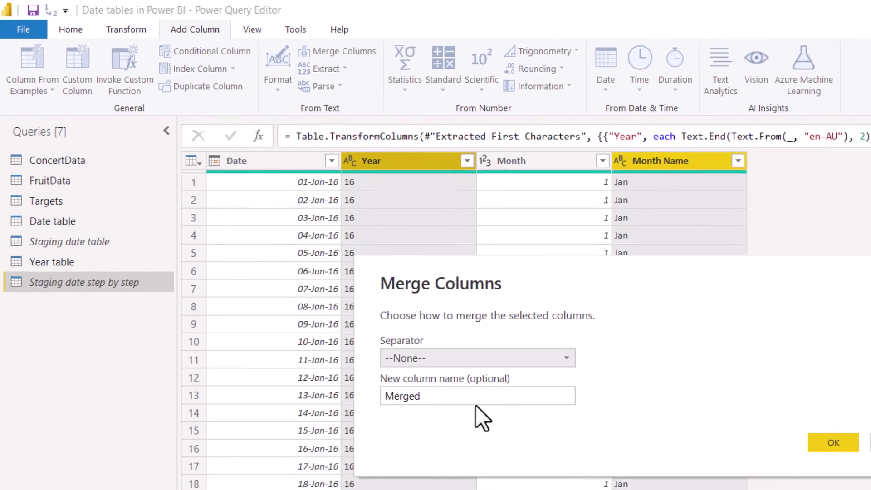
{"action": "left_click", "coordinate": [499, 361]}
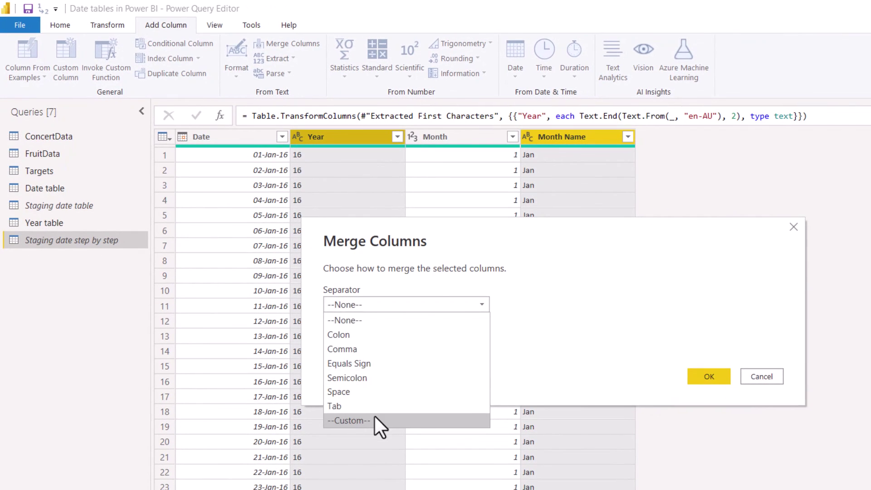
{"action": "left_click", "coordinate": [374, 420]}
{"action": "left_click", "coordinate": [369, 324]}
{"action": "type", "text": "-"}
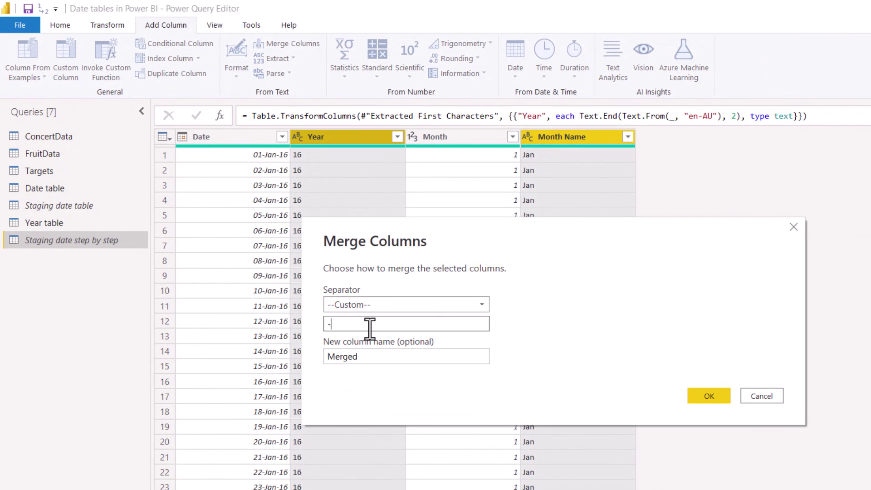
{"action": "key", "text": "Tab"}
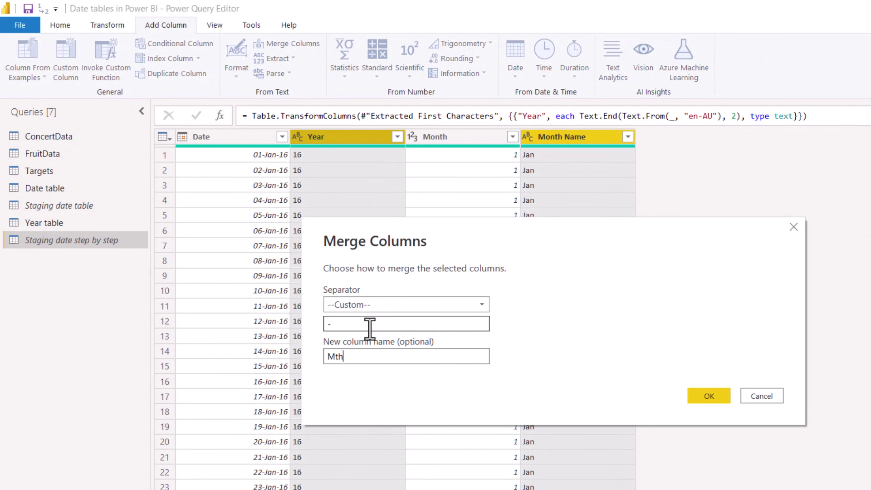
{"action": "key", "text": "Return"}
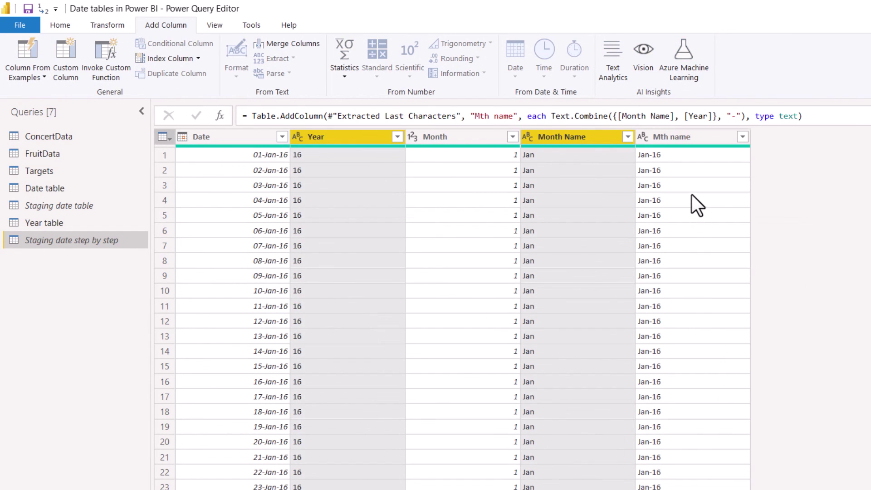
{"action": "scroll", "coordinate": [691, 195], "scroll_direction": "down", "scroll_amount": 15}
{"action": "scroll", "coordinate": [712, 210], "scroll_direction": "up", "scroll_amount": 15}
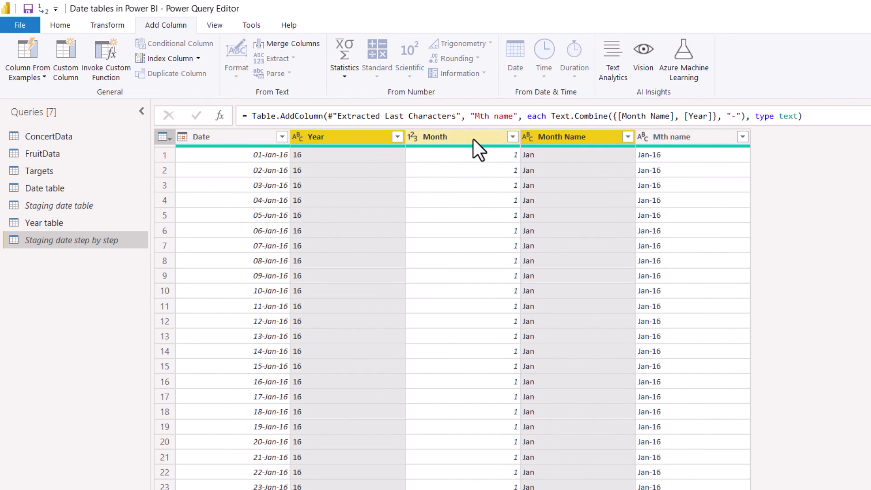
{"action": "left_click", "coordinate": [679, 138]}
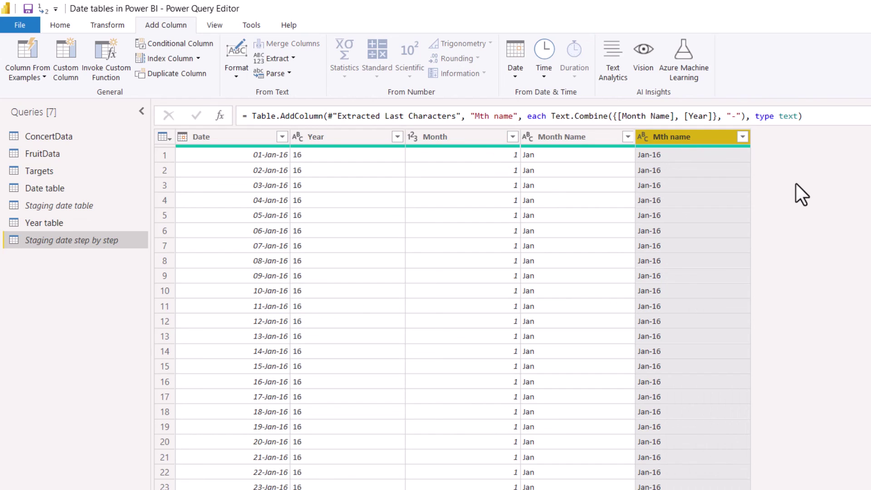